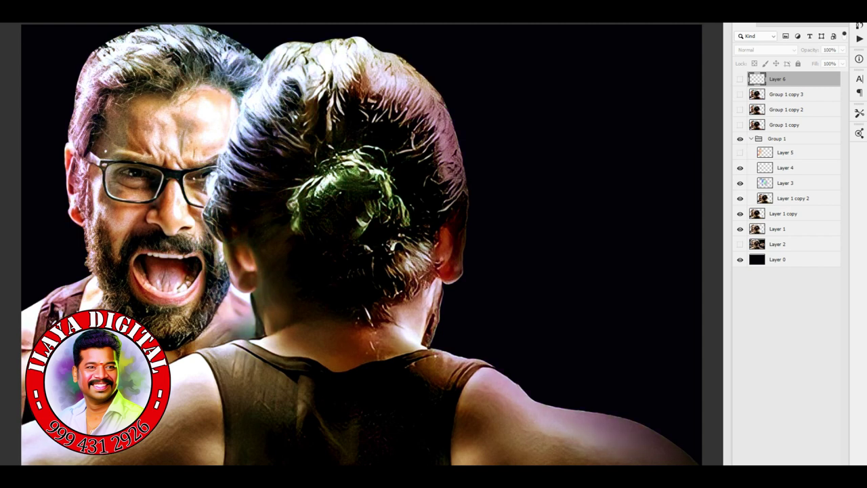
Collapse Group 1, hide Layer 1 copy, and show Layer 6 and the three Group 1 copies for smudging.
{"action": "key", "text": "ctrl+plus"}
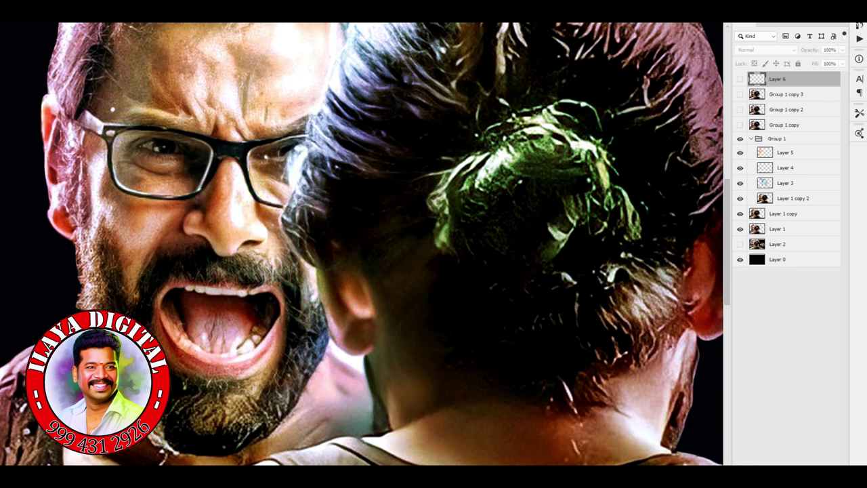
{"action": "left_click", "coordinate": [750, 138]}
{"action": "left_click", "coordinate": [740, 152]}
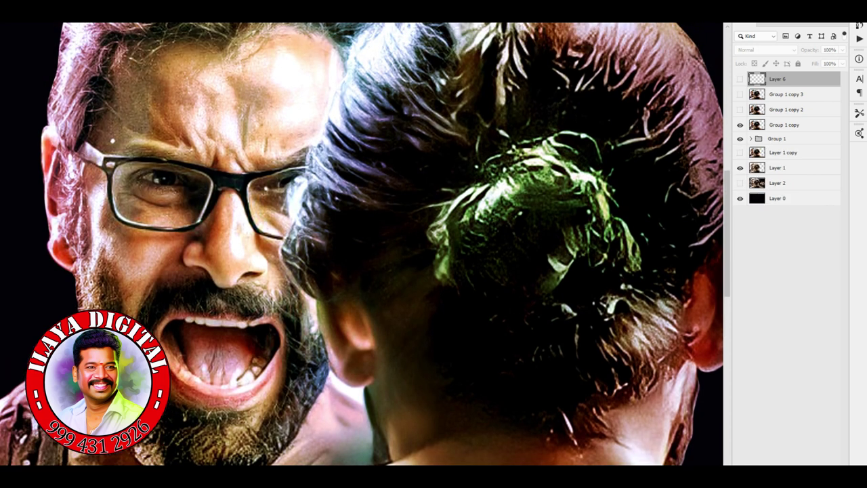
{"action": "left_click", "coordinate": [740, 79]}
{"action": "right_click", "coordinate": [299, 87]}
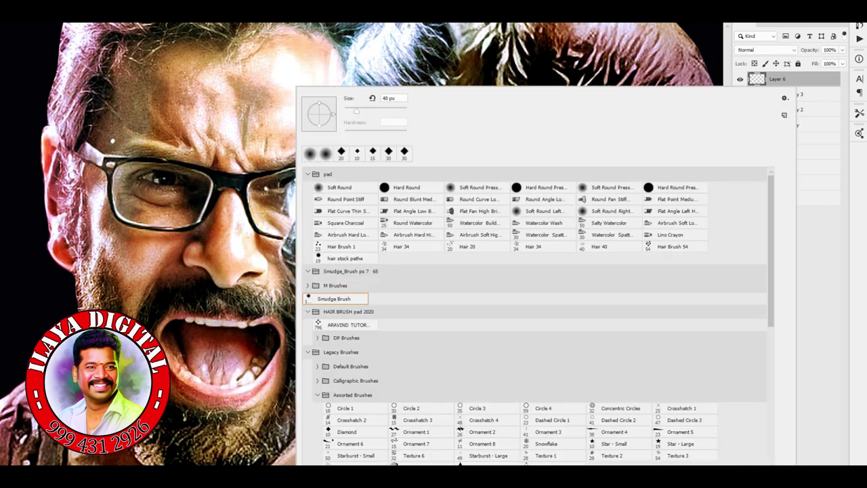
{"action": "key", "text": "Escape"}
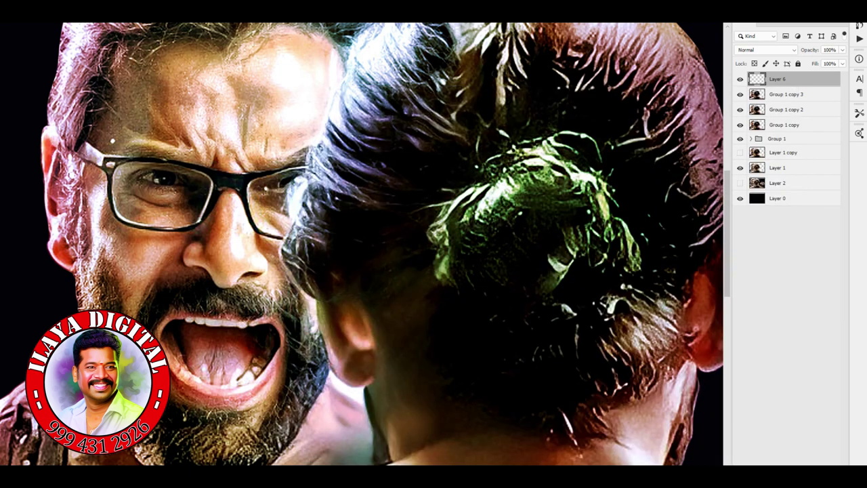
Smudge the skin smooth on the man's left nostril wing and along the lower edge of the nose on Layer 6.
{"action": "scroll", "coordinate": [207, 266], "scroll_direction": "up", "scroll_amount": 5}
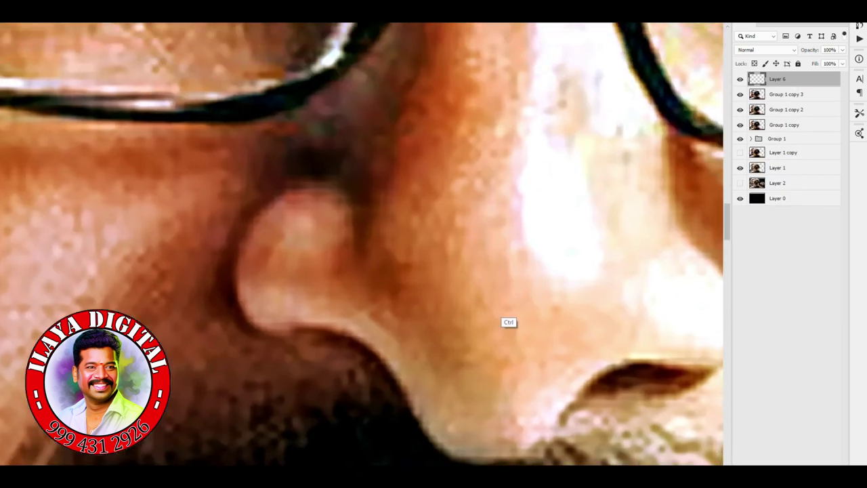
{"action": "scroll", "coordinate": [362, 244], "scroll_direction": "left", "scroll_amount": 3}
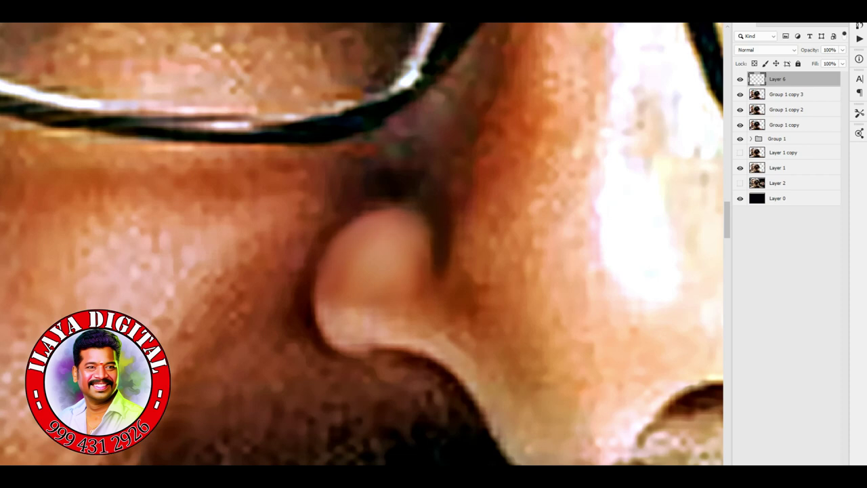
{"action": "scroll", "coordinate": [362, 244], "scroll_direction": "down", "scroll_amount": 3}
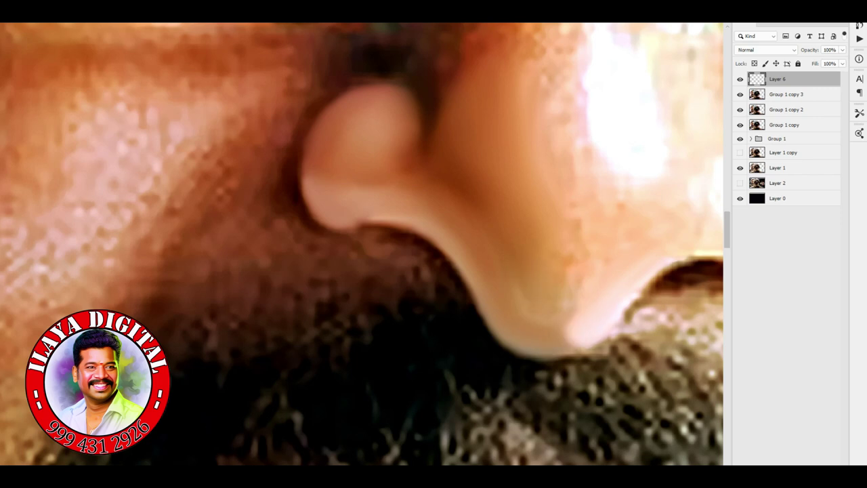
Smudge the nose bridge, its bright central highlight and the right nostril into smooth painted tones.
{"action": "key", "text": "ctrl+0"}
{"action": "key", "text": "ctrl+plus"}
{"action": "key", "text": "ctrl+plus"}
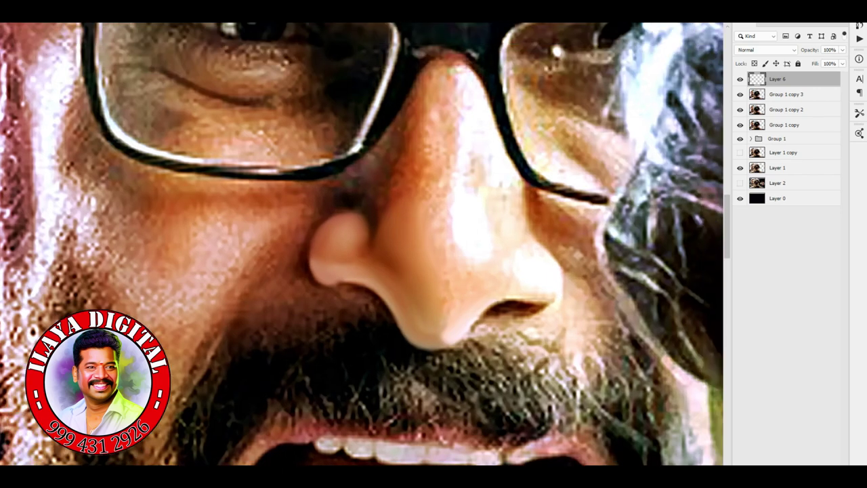
{"action": "key", "text": "ctrl+plus"}
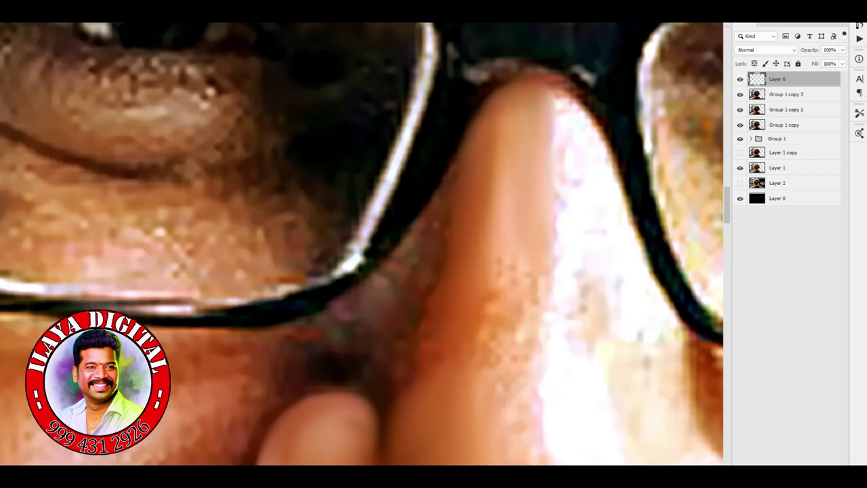
{"action": "key", "text": "ctrl+minus"}
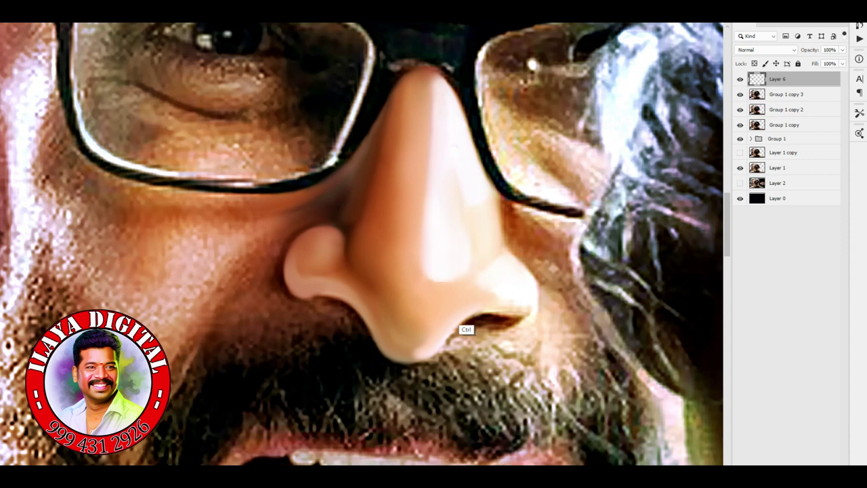
{"action": "scroll", "coordinate": [711, 306], "scroll_direction": "up", "scroll_amount": 3}
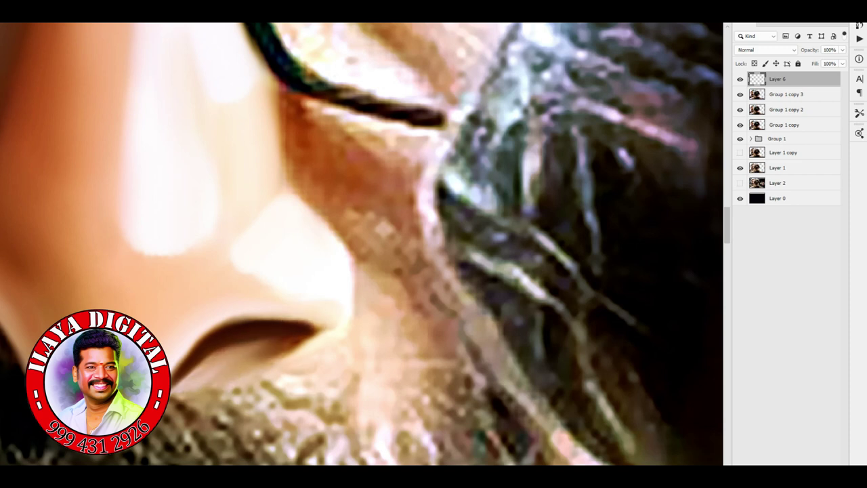
Smudge the outer edge of the right nostril and the lower rim of the right lens into clean, smooth lines.
{"action": "mouse_move", "coordinate": [352, 252]}
{"action": "left_mouse_down"}
{"action": "mouse_move", "coordinate": [363, 327]}
{"action": "mouse_move", "coordinate": [339, 356]}
{"action": "left_mouse_up"}
{"action": "left_click_drag", "start_coordinate": [275, 81], "coordinate": [298, 193]}
{"action": "mouse_move", "coordinate": [292, 96]}
{"action": "left_mouse_down"}
{"action": "mouse_move", "coordinate": [359, 121]}
{"action": "mouse_move", "coordinate": [447, 134]}
{"action": "left_mouse_up"}
{"action": "mouse_move", "coordinate": [298, 74]}
{"action": "left_mouse_down"}
{"action": "mouse_move", "coordinate": [353, 99]}
{"action": "mouse_move", "coordinate": [448, 122]}
{"action": "left_mouse_up"}
{"action": "left_click_drag", "start_coordinate": [271, 54], "coordinate": [427, 115]}
{"action": "left_click_drag", "start_coordinate": [244, 31], "coordinate": [267, 77]}
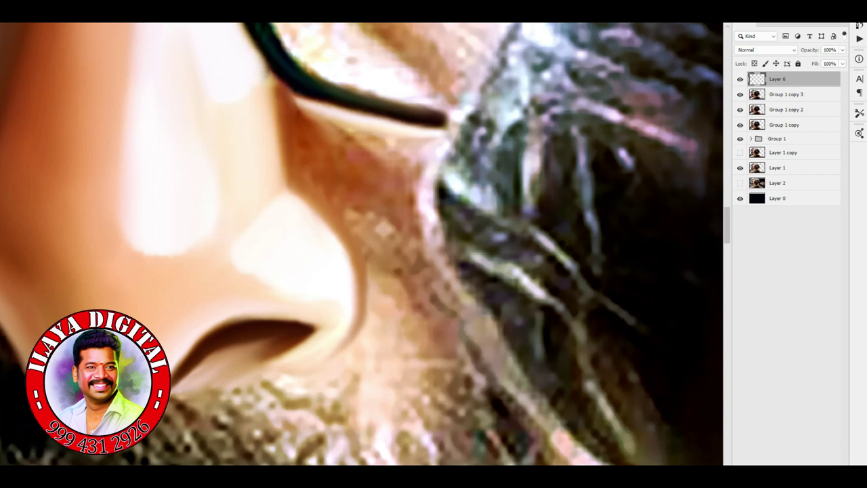
Smooth the skin between the right nostril and the foreground hair, just below the right lens rim.
{"action": "left_click_drag", "start_coordinate": [302, 111], "coordinate": [378, 147]}
{"action": "left_click_drag", "start_coordinate": [328, 123], "coordinate": [379, 156]}
{"action": "left_click_drag", "start_coordinate": [420, 132], "coordinate": [437, 159]}
{"action": "left_click_drag", "start_coordinate": [446, 126], "coordinate": [433, 261]}
{"action": "left_click_drag", "start_coordinate": [431, 145], "coordinate": [410, 198]}
{"action": "mouse_move", "coordinate": [403, 123]}
{"action": "left_mouse_down"}
{"action": "mouse_move", "coordinate": [423, 134]}
{"action": "mouse_move", "coordinate": [377, 155]}
{"action": "left_mouse_up"}
{"action": "left_click_drag", "start_coordinate": [339, 189], "coordinate": [393, 240]}
{"action": "left_click_drag", "start_coordinate": [363, 146], "coordinate": [387, 166]}
{"action": "left_click_drag", "start_coordinate": [387, 244], "coordinate": [417, 274]}
{"action": "mouse_move", "coordinate": [369, 193]}
{"action": "left_mouse_down"}
{"action": "mouse_move", "coordinate": [406, 251]}
{"action": "mouse_move", "coordinate": [379, 204]}
{"action": "left_mouse_up"}
{"action": "left_click_drag", "start_coordinate": [356, 244], "coordinate": [383, 309]}
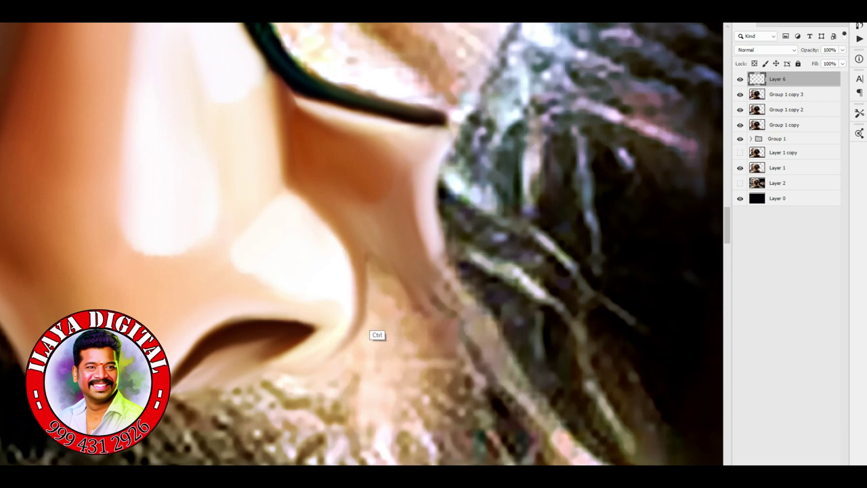
Blend the skin beside the right nostril down to the moustache and smooth the cheek's outer contour.
{"action": "mouse_move", "coordinate": [366, 257]}
{"action": "left_mouse_down"}
{"action": "mouse_move", "coordinate": [378, 297]}
{"action": "mouse_move", "coordinate": [410, 338]}
{"action": "left_mouse_up"}
{"action": "left_click_drag", "start_coordinate": [440, 298], "coordinate": [423, 319]}
{"action": "left_click_drag", "start_coordinate": [378, 266], "coordinate": [395, 275]}
{"action": "left_click_drag", "start_coordinate": [390, 339], "coordinate": [407, 370]}
{"action": "mouse_move", "coordinate": [338, 194]}
{"action": "left_mouse_down"}
{"action": "mouse_move", "coordinate": [362, 213]}
{"action": "mouse_move", "coordinate": [331, 214]}
{"action": "left_mouse_up"}
{"action": "key", "text": "ctrl+minus"}
{"action": "key", "text": "ctrl+minus"}
{"action": "mouse_move", "coordinate": [359, 283]}
{"action": "left_mouse_down"}
{"action": "mouse_move", "coordinate": [392, 300]}
{"action": "mouse_move", "coordinate": [387, 251]}
{"action": "mouse_move", "coordinate": [427, 318]}
{"action": "mouse_move", "coordinate": [410, 288]}
{"action": "mouse_move", "coordinate": [397, 300]}
{"action": "left_mouse_up"}
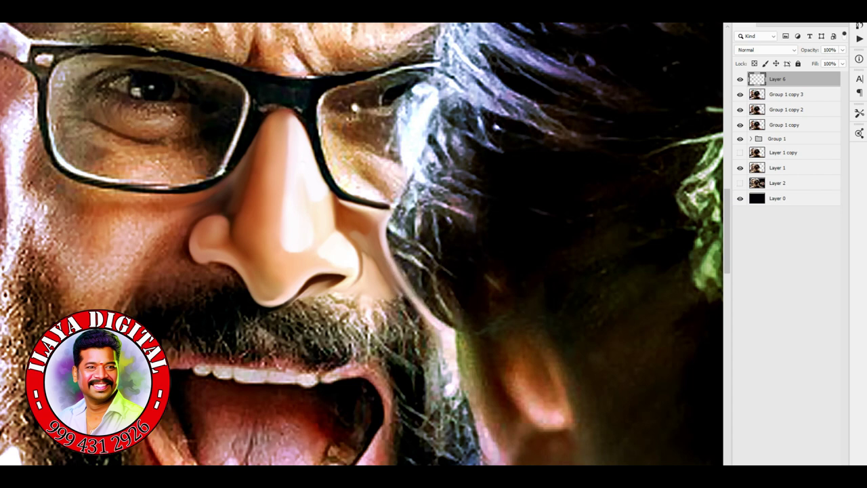
{"action": "left_click_drag", "start_coordinate": [361, 279], "coordinate": [365, 286]}
{"action": "key", "text": "ctrl+plus"}
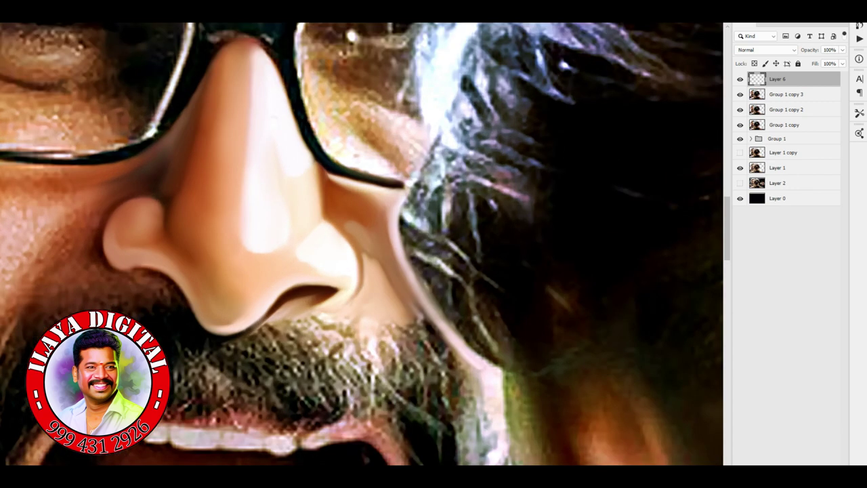
{"action": "left_click_drag", "start_coordinate": [324, 166], "coordinate": [332, 174]}
{"action": "key", "text": "ctrl+plus"}
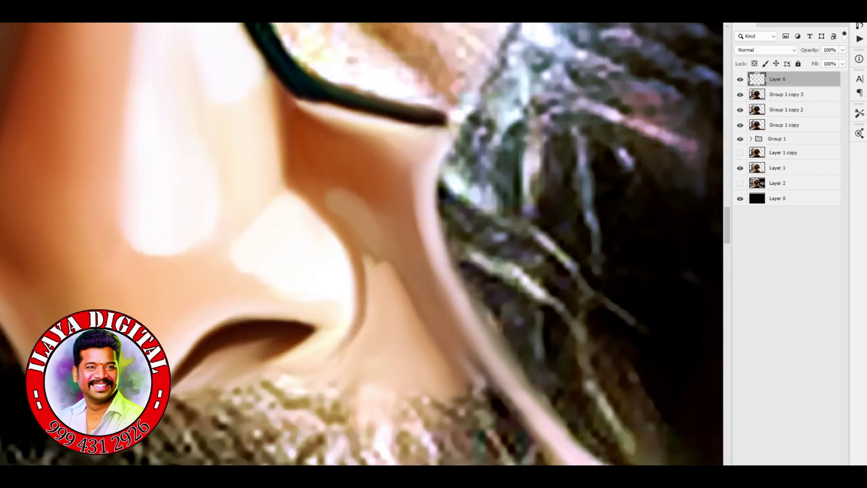
Refine the light rim along the right cheek's edge and blend the skin into the top of the moustache.
{"action": "mouse_move", "coordinate": [315, 103]}
{"action": "left_mouse_down"}
{"action": "mouse_move", "coordinate": [386, 120]}
{"action": "mouse_move", "coordinate": [298, 103]}
{"action": "mouse_move", "coordinate": [376, 119]}
{"action": "mouse_move", "coordinate": [434, 173]}
{"action": "left_mouse_up"}
{"action": "left_click_drag", "start_coordinate": [439, 267], "coordinate": [521, 388]}
{"action": "left_click_drag", "start_coordinate": [470, 364], "coordinate": [487, 392]}
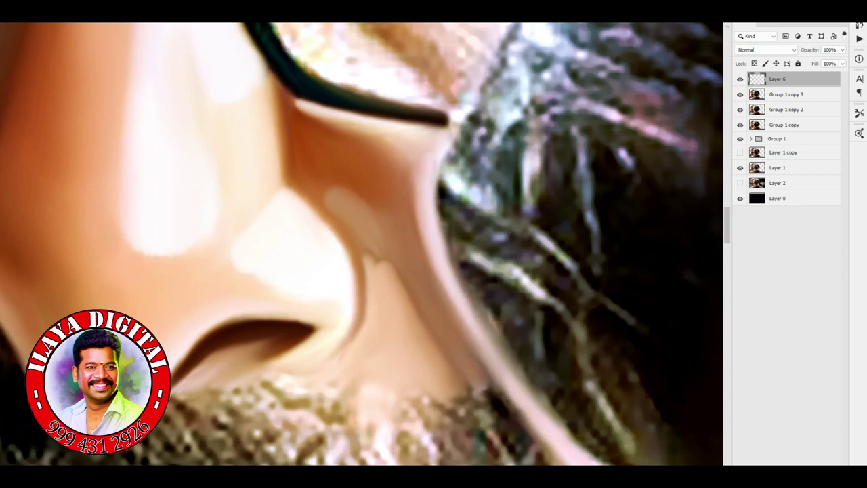
{"action": "mouse_move", "coordinate": [335, 359]}
{"action": "left_mouse_down"}
{"action": "mouse_move", "coordinate": [288, 377]}
{"action": "mouse_move", "coordinate": [371, 391]}
{"action": "mouse_move", "coordinate": [461, 386]}
{"action": "mouse_move", "coordinate": [458, 395]}
{"action": "left_mouse_up"}
{"action": "scroll", "coordinate": [362, 244], "scroll_direction": "down", "scroll_amount": 2}
{"action": "scroll", "coordinate": [299, 230], "scroll_direction": "up", "scroll_amount": 2}
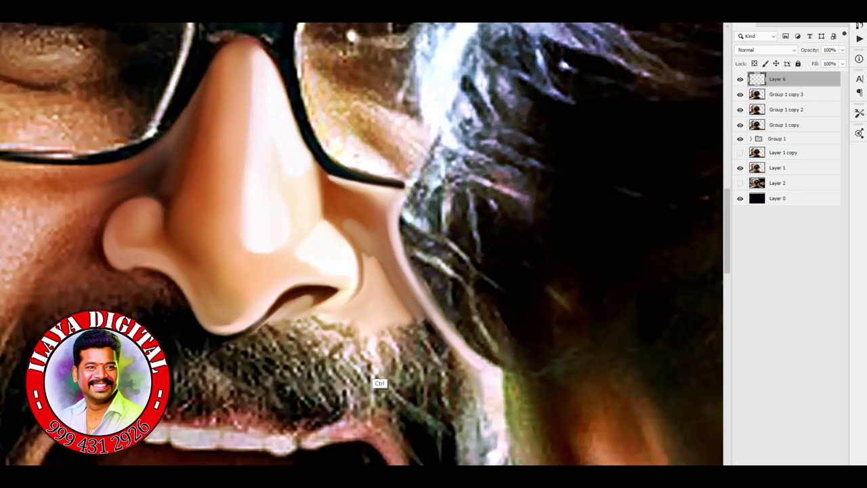
Smudge the skin along the lower outer rim of the left lens and the brown shadow beside it.
{"action": "scroll", "coordinate": [362, 244], "scroll_direction": "down", "scroll_amount": 1}
{"action": "scroll", "coordinate": [362, 244], "scroll_direction": "up", "scroll_amount": 3}
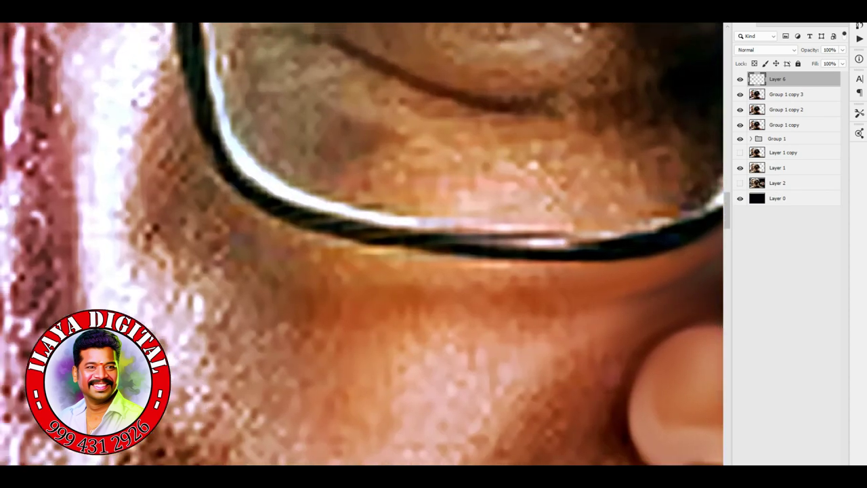
{"action": "mouse_move", "coordinate": [251, 224]}
{"action": "left_mouse_down"}
{"action": "mouse_move", "coordinate": [312, 241]}
{"action": "mouse_move", "coordinate": [596, 271]}
{"action": "mouse_move", "coordinate": [691, 257]}
{"action": "left_mouse_up"}
{"action": "mouse_move", "coordinate": [150, 200]}
{"action": "left_mouse_down"}
{"action": "mouse_move", "coordinate": [166, 64]}
{"action": "mouse_move", "coordinate": [204, 169]}
{"action": "mouse_move", "coordinate": [254, 214]}
{"action": "mouse_move", "coordinate": [461, 261]}
{"action": "mouse_move", "coordinate": [518, 265]}
{"action": "left_mouse_up"}
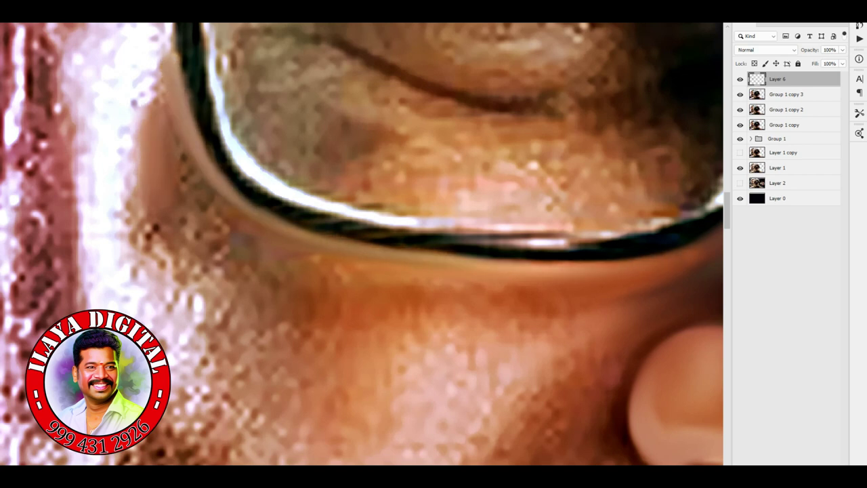
{"action": "left_click_drag", "start_coordinate": [149, 136], "coordinate": [156, 71]}
{"action": "mouse_move", "coordinate": [176, 108]}
{"action": "left_mouse_down"}
{"action": "mouse_move", "coordinate": [136, 163]}
{"action": "mouse_move", "coordinate": [156, 51]}
{"action": "mouse_move", "coordinate": [119, 230]}
{"action": "mouse_move", "coordinate": [143, 234]}
{"action": "mouse_move", "coordinate": [161, 141]}
{"action": "mouse_move", "coordinate": [230, 227]}
{"action": "mouse_move", "coordinate": [251, 239]}
{"action": "mouse_move", "coordinate": [268, 234]}
{"action": "left_mouse_up"}
{"action": "mouse_move", "coordinate": [135, 224]}
{"action": "left_mouse_down"}
{"action": "mouse_move", "coordinate": [173, 271]}
{"action": "mouse_move", "coordinate": [217, 254]}
{"action": "left_mouse_up"}
{"action": "left_click_drag", "start_coordinate": [142, 203], "coordinate": [135, 162]}
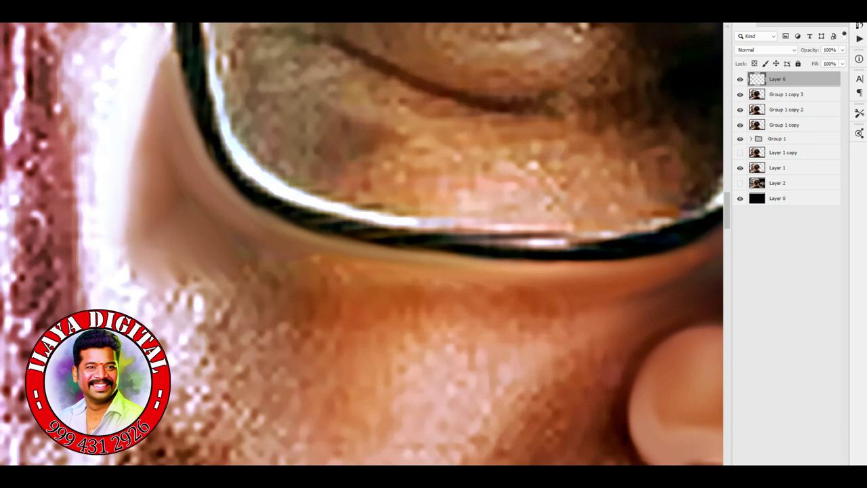
{"action": "mouse_move", "coordinate": [173, 223]}
{"action": "left_mouse_down"}
{"action": "mouse_move", "coordinate": [173, 274]}
{"action": "mouse_move", "coordinate": [216, 298]}
{"action": "left_mouse_up"}
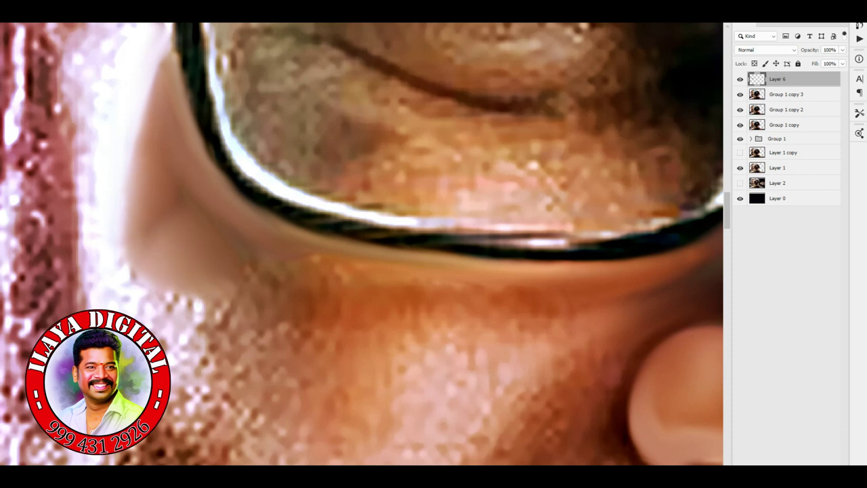
Smooth the white highlight beside the left lens and the upper cheek skin below the glasses.
{"action": "left_click_drag", "start_coordinate": [88, 159], "coordinate": [78, 251]}
{"action": "left_click_drag", "start_coordinate": [126, 224], "coordinate": [119, 295]}
{"action": "mouse_move", "coordinate": [126, 251]}
{"action": "left_mouse_down"}
{"action": "mouse_move", "coordinate": [143, 312]}
{"action": "mouse_move", "coordinate": [200, 339]}
{"action": "left_mouse_up"}
{"action": "left_click_drag", "start_coordinate": [176, 298], "coordinate": [203, 346]}
{"action": "mouse_move", "coordinate": [98, 129]}
{"action": "left_mouse_down"}
{"action": "mouse_move", "coordinate": [71, 54]}
{"action": "mouse_move", "coordinate": [108, 42]}
{"action": "left_mouse_up"}
{"action": "left_click_drag", "start_coordinate": [124, 177], "coordinate": [124, 216]}
{"action": "left_click_drag", "start_coordinate": [82, 271], "coordinate": [85, 311]}
{"action": "mouse_move", "coordinate": [159, 336]}
{"action": "left_mouse_down"}
{"action": "mouse_move", "coordinate": [197, 369]}
{"action": "mouse_move", "coordinate": [170, 376]}
{"action": "left_mouse_up"}
{"action": "mouse_move", "coordinate": [342, 306]}
{"action": "left_mouse_down"}
{"action": "mouse_move", "coordinate": [427, 311]}
{"action": "mouse_move", "coordinate": [552, 302]}
{"action": "left_mouse_up"}
{"action": "mouse_move", "coordinate": [461, 278]}
{"action": "left_mouse_down"}
{"action": "mouse_move", "coordinate": [298, 270]}
{"action": "mouse_move", "coordinate": [231, 349]}
{"action": "mouse_move", "coordinate": [217, 410]}
{"action": "left_mouse_up"}
Smooth the narrow strip of lower cheek skin running down between the side beard and the moustache.
{"action": "key", "text": "h"}
{"action": "mouse_move", "coordinate": [391, 374]}
{"action": "left_mouse_down"}
{"action": "mouse_move", "coordinate": [380, 372]}
{"action": "mouse_move", "coordinate": [537, 416]}
{"action": "left_mouse_up"}
{"action": "scroll", "coordinate": [309, 269], "scroll_direction": "up", "scroll_amount": 2}
{"action": "scroll", "coordinate": [310, 269], "scroll_direction": "down", "scroll_amount": 2}
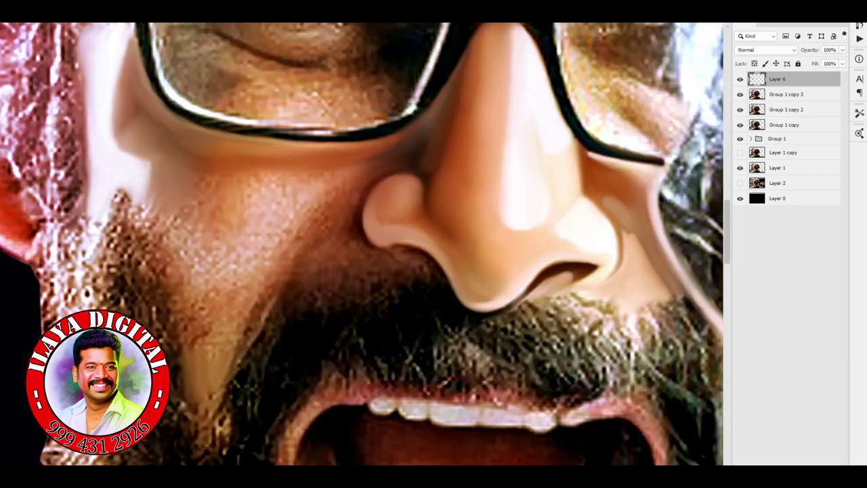
{"action": "mouse_move", "coordinate": [224, 400]}
{"action": "left_mouse_down"}
{"action": "mouse_move", "coordinate": [231, 271]}
{"action": "mouse_move", "coordinate": [223, 332]}
{"action": "left_mouse_up"}
{"action": "mouse_move", "coordinate": [181, 163]}
{"action": "left_mouse_down"}
{"action": "mouse_move", "coordinate": [204, 212]}
{"action": "mouse_move", "coordinate": [206, 271]}
{"action": "left_mouse_up"}
{"action": "mouse_move", "coordinate": [231, 210]}
{"action": "left_mouse_down"}
{"action": "mouse_move", "coordinate": [256, 200]}
{"action": "mouse_move", "coordinate": [271, 175]}
{"action": "mouse_move", "coordinate": [239, 261]}
{"action": "left_mouse_up"}
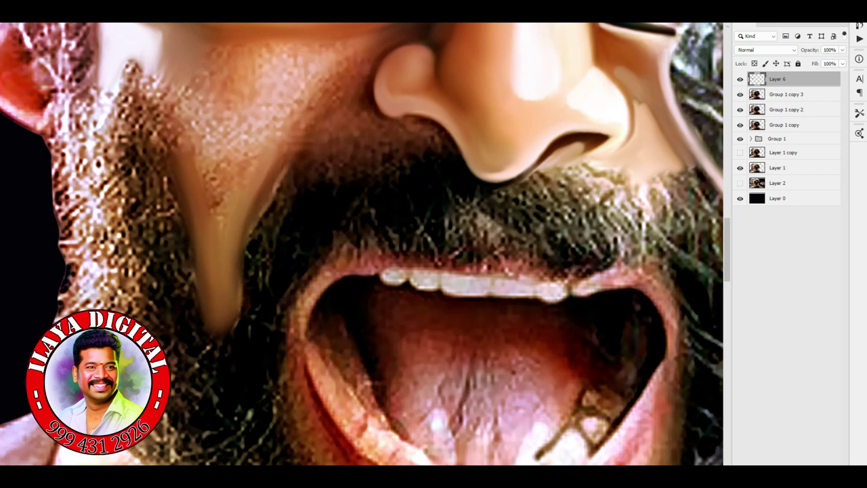
{"action": "left_click_drag", "start_coordinate": [210, 173], "coordinate": [219, 229]}
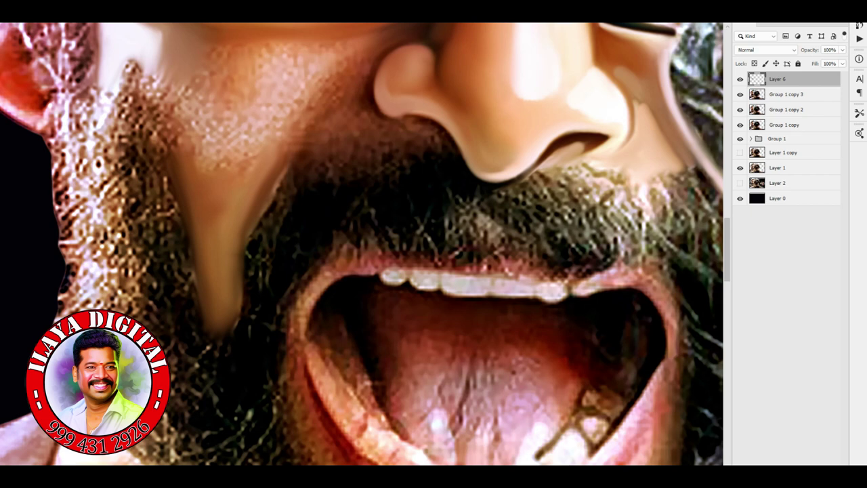
Smudge the lower end of the white cheek highlight and blend the upper beard edge into a soft shadow.
{"action": "scroll", "coordinate": [365, 244], "scroll_direction": "up", "scroll_amount": 5}
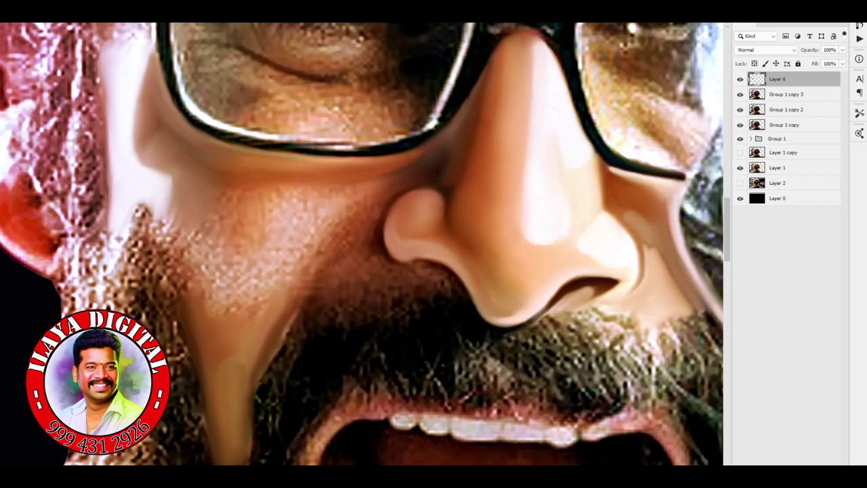
{"action": "mouse_move", "coordinate": [152, 208]}
{"action": "left_mouse_down"}
{"action": "mouse_move", "coordinate": [196, 237]}
{"action": "mouse_move", "coordinate": [187, 250]}
{"action": "mouse_move", "coordinate": [145, 246]}
{"action": "mouse_move", "coordinate": [116, 266]}
{"action": "left_mouse_up"}
{"action": "left_click_drag", "start_coordinate": [109, 234], "coordinate": [163, 278]}
{"action": "mouse_move", "coordinate": [166, 218]}
{"action": "left_mouse_down"}
{"action": "mouse_move", "coordinate": [153, 275]}
{"action": "mouse_move", "coordinate": [135, 299]}
{"action": "left_mouse_up"}
{"action": "left_click_drag", "start_coordinate": [143, 254], "coordinate": [133, 291]}
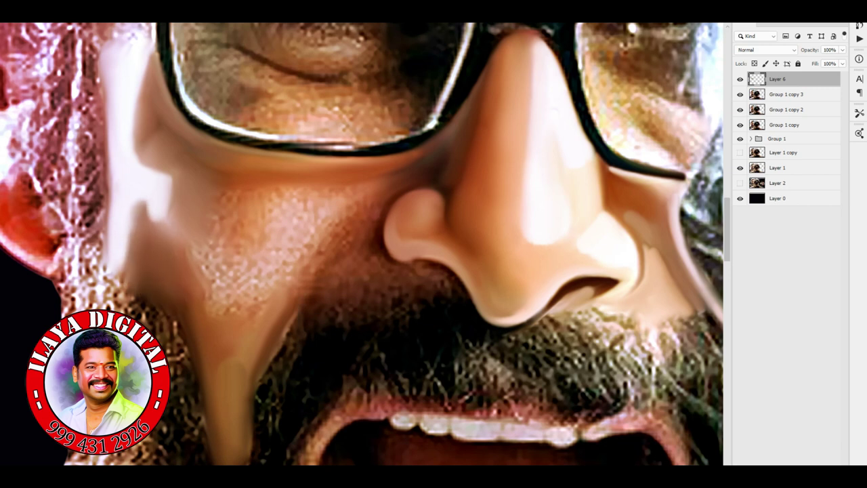
{"action": "left_click_drag", "start_coordinate": [152, 150], "coordinate": [163, 138]}
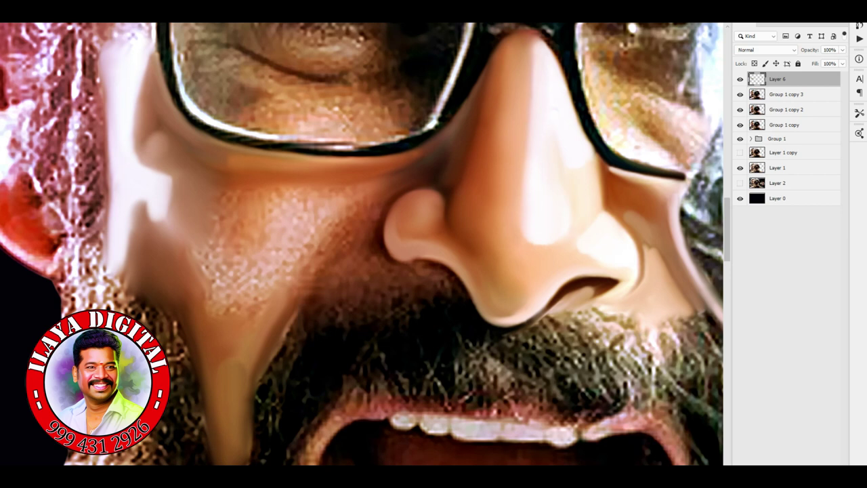
Smudge the grainy central cheek smooth, extending the blended tones toward the crease beside the left nostril.
{"action": "left_click_drag", "start_coordinate": [220, 214], "coordinate": [214, 258]}
{"action": "left_click_drag", "start_coordinate": [401, 181], "coordinate": [419, 170]}
{"action": "left_click_drag", "start_coordinate": [305, 270], "coordinate": [347, 225]}
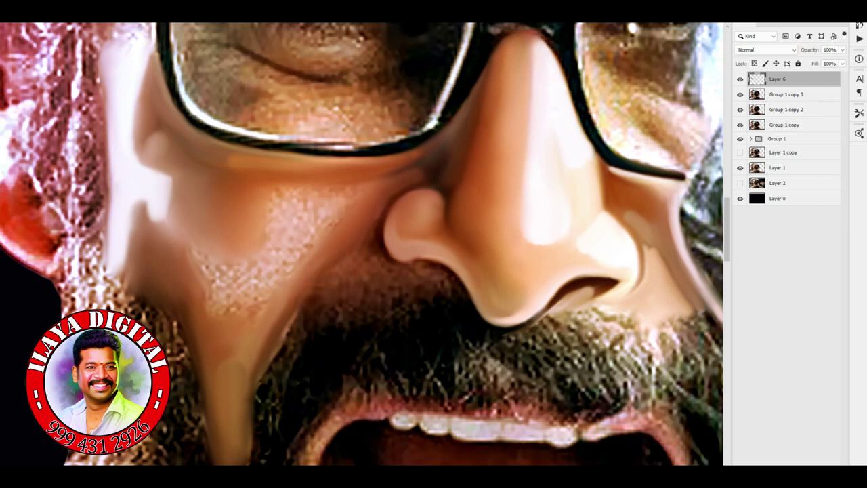
{"action": "mouse_move", "coordinate": [234, 311]}
{"action": "left_mouse_down"}
{"action": "mouse_move", "coordinate": [220, 285]}
{"action": "mouse_move", "coordinate": [252, 313]}
{"action": "left_mouse_up"}
{"action": "left_click_drag", "start_coordinate": [204, 275], "coordinate": [221, 271]}
{"action": "mouse_move", "coordinate": [296, 190]}
{"action": "left_mouse_down"}
{"action": "mouse_move", "coordinate": [275, 200]}
{"action": "mouse_move", "coordinate": [318, 212]}
{"action": "mouse_move", "coordinate": [356, 189]}
{"action": "mouse_move", "coordinate": [407, 178]}
{"action": "left_mouse_up"}
{"action": "mouse_move", "coordinate": [347, 207]}
{"action": "left_mouse_down"}
{"action": "mouse_move", "coordinate": [374, 187]}
{"action": "mouse_move", "coordinate": [428, 170]}
{"action": "left_mouse_up"}
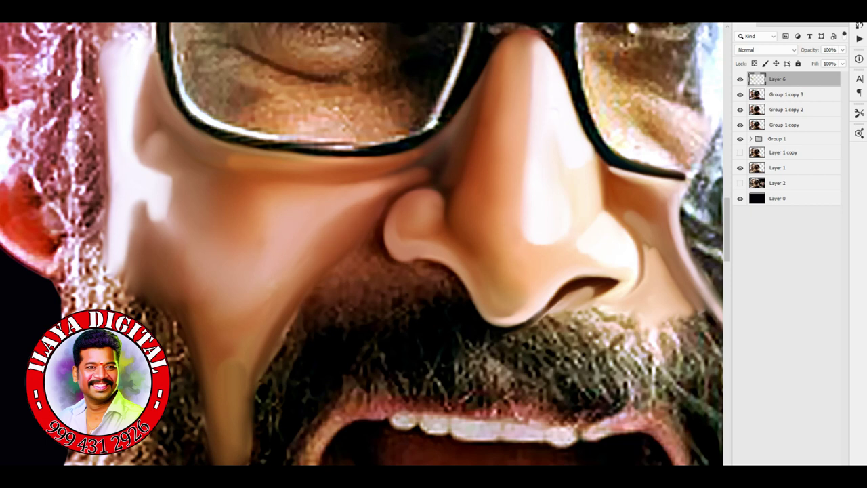
{"action": "left_click_drag", "start_coordinate": [415, 175], "coordinate": [447, 158]}
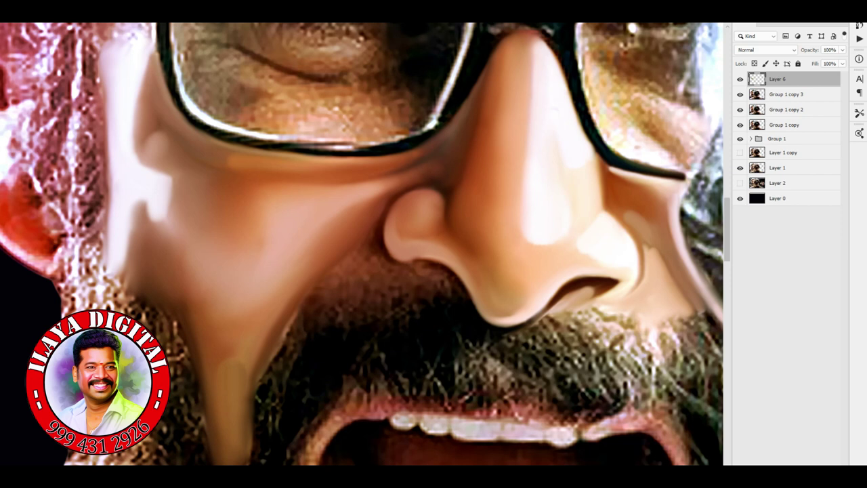
{"action": "left_click_drag", "start_coordinate": [426, 175], "coordinate": [440, 165]}
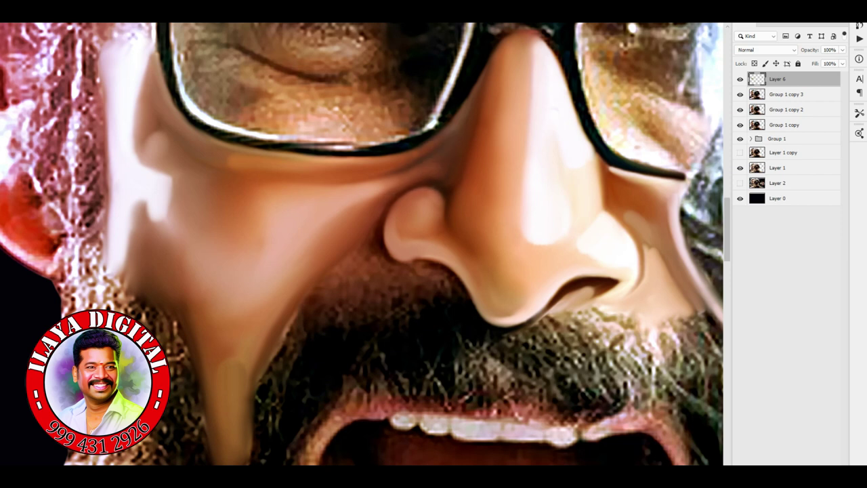
Round off the ends of the pink cheek highlight and the white highlight beside it with short smudge strokes.
{"action": "scroll", "coordinate": [388, 216], "scroll_direction": "down", "scroll_amount": 5}
{"action": "scroll", "coordinate": [377, 221], "scroll_direction": "up", "scroll_amount": 8}
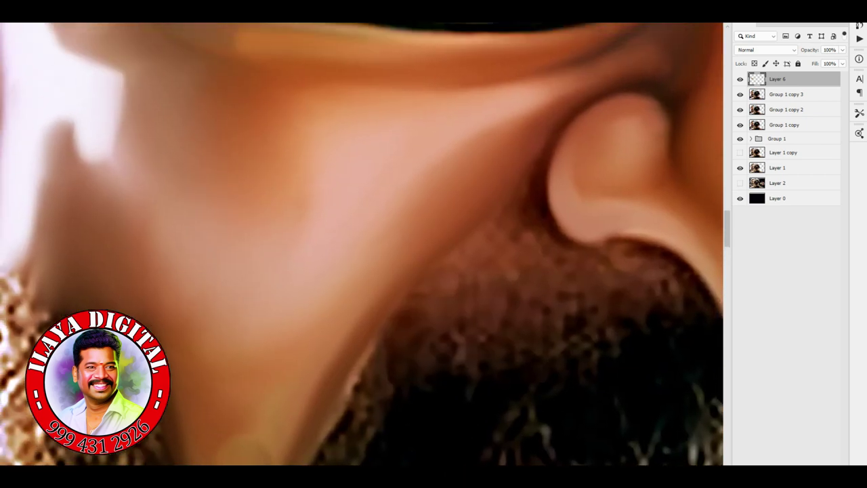
{"action": "left_click_drag", "start_coordinate": [525, 101], "coordinate": [545, 84]}
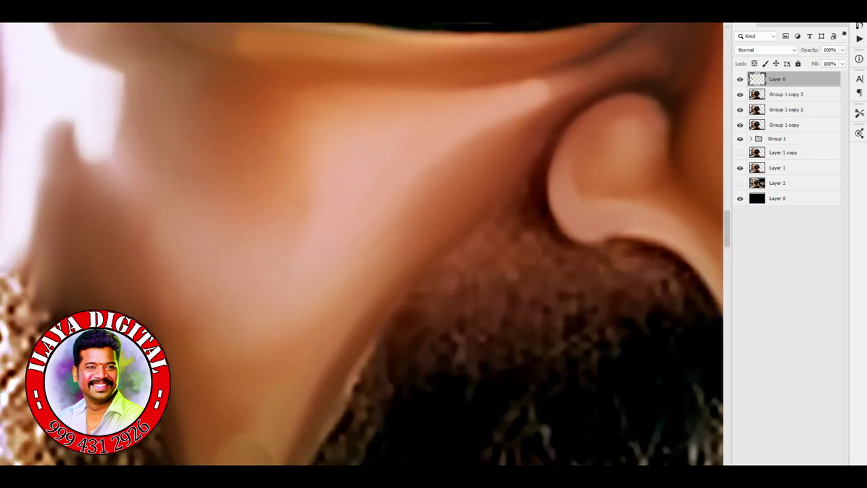
{"action": "left_click_drag", "start_coordinate": [83, 148], "coordinate": [89, 151]}
{"action": "left_click_drag", "start_coordinate": [261, 314], "coordinate": [252, 327]}
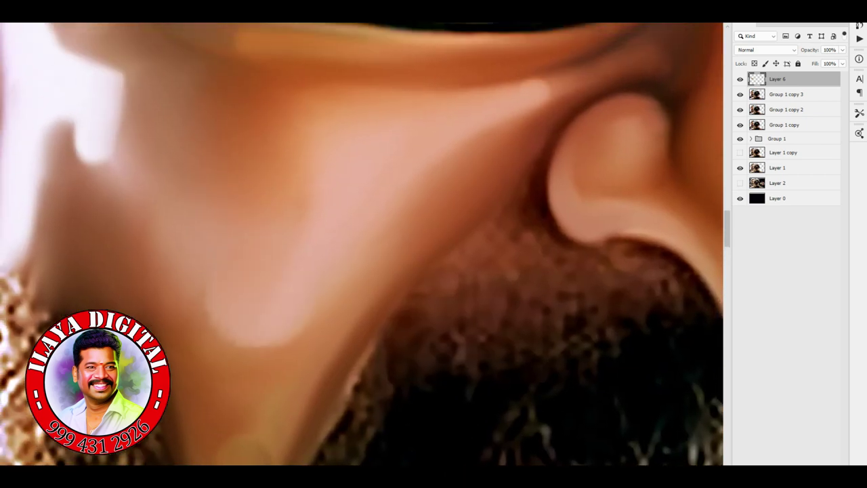
Shape the corner of the pink cheek highlight and smudge the brown skin between the cheek crease and the nostril smooth.
{"action": "left_click_drag", "start_coordinate": [319, 108], "coordinate": [333, 121]}
{"action": "left_click_drag", "start_coordinate": [397, 234], "coordinate": [393, 266]}
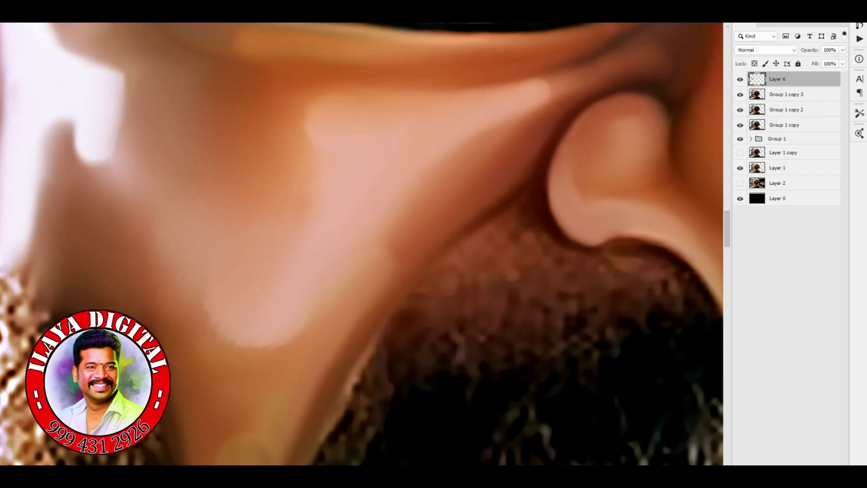
{"action": "left_click_drag", "start_coordinate": [610, 169], "coordinate": [352, 101]}
{"action": "left_click_drag", "start_coordinate": [267, 155], "coordinate": [238, 180]}
{"action": "left_click_drag", "start_coordinate": [265, 139], "coordinate": [224, 170]}
{"action": "left_click_drag", "start_coordinate": [187, 206], "coordinate": [136, 268]}
{"action": "mouse_move", "coordinate": [182, 244]}
{"action": "left_mouse_down"}
{"action": "mouse_move", "coordinate": [265, 203]}
{"action": "mouse_move", "coordinate": [267, 163]}
{"action": "mouse_move", "coordinate": [294, 197]}
{"action": "mouse_move", "coordinate": [338, 199]}
{"action": "left_mouse_up"}
{"action": "mouse_move", "coordinate": [448, 248]}
{"action": "left_mouse_down"}
{"action": "mouse_move", "coordinate": [421, 201]}
{"action": "mouse_move", "coordinate": [339, 180]}
{"action": "mouse_move", "coordinate": [514, 295]}
{"action": "left_mouse_up"}
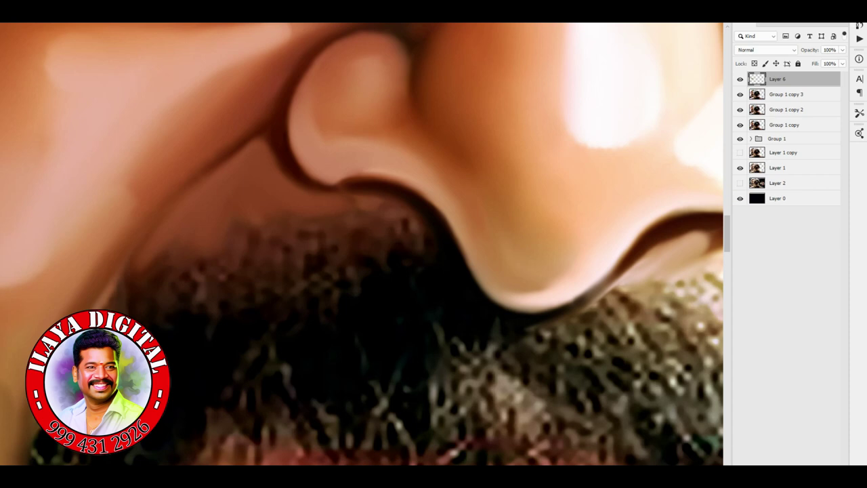
Smudge the grainy strip below the left nostril and blend it softly into the upper edge of the moustache.
{"action": "left_click_drag", "start_coordinate": [457, 237], "coordinate": [473, 269]}
{"action": "left_click_drag", "start_coordinate": [351, 188], "coordinate": [373, 193]}
{"action": "left_click_drag", "start_coordinate": [407, 216], "coordinate": [415, 229]}
{"action": "mouse_move", "coordinate": [155, 270]}
{"action": "left_mouse_down"}
{"action": "mouse_move", "coordinate": [261, 230]}
{"action": "mouse_move", "coordinate": [369, 214]}
{"action": "mouse_move", "coordinate": [428, 238]}
{"action": "mouse_move", "coordinate": [433, 255]}
{"action": "left_mouse_up"}
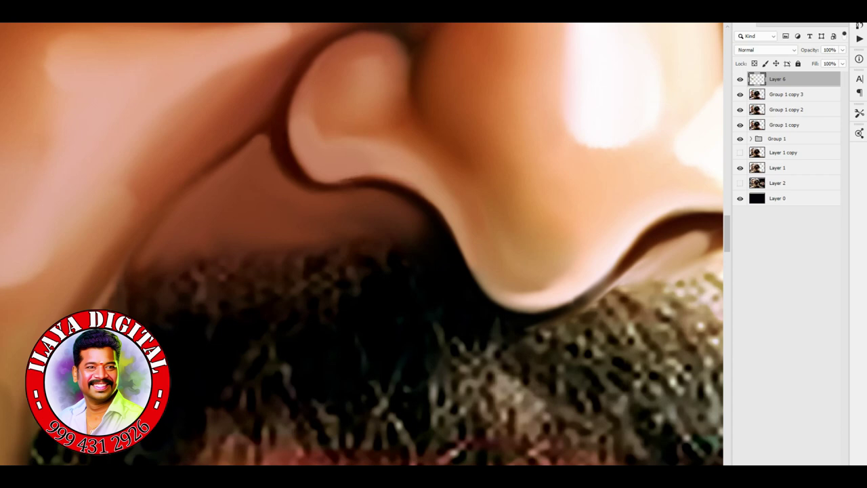
{"action": "mouse_move", "coordinate": [145, 273]}
{"action": "left_mouse_down"}
{"action": "mouse_move", "coordinate": [109, 291]}
{"action": "mouse_move", "coordinate": [400, 248]}
{"action": "left_mouse_up"}
{"action": "key", "text": "ctrl+minus"}
{"action": "key", "text": "ctrl+minus"}
{"action": "key", "text": "ctrl+minus"}
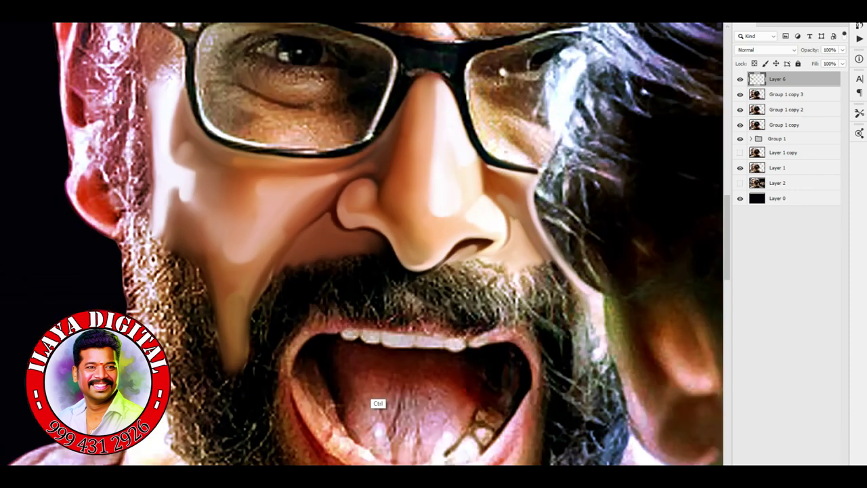
Smudge the puffy skin under the eye behind the left lens smooth, following the dark curved crease beneath it.
{"action": "key", "text": "ctrl+plus"}
{"action": "key", "text": "ctrl+plus"}
{"action": "key", "text": "ctrl+plus"}
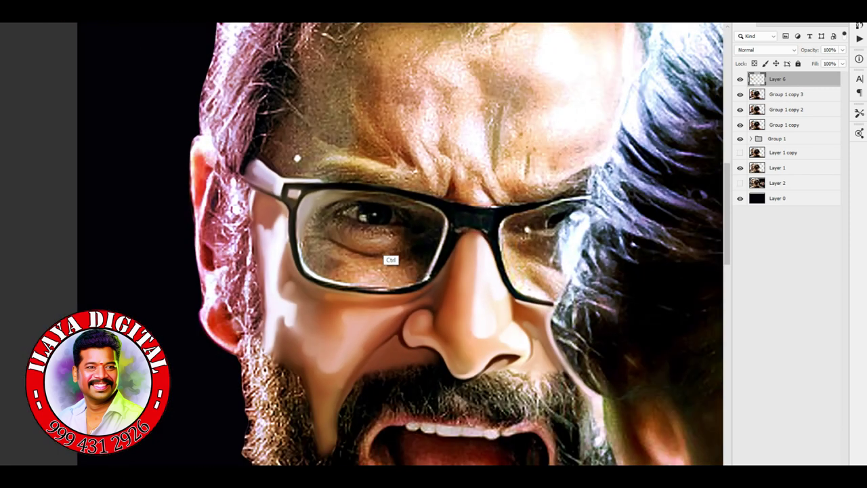
{"action": "scroll", "coordinate": [389, 258], "scroll_direction": "up", "scroll_amount": 5}
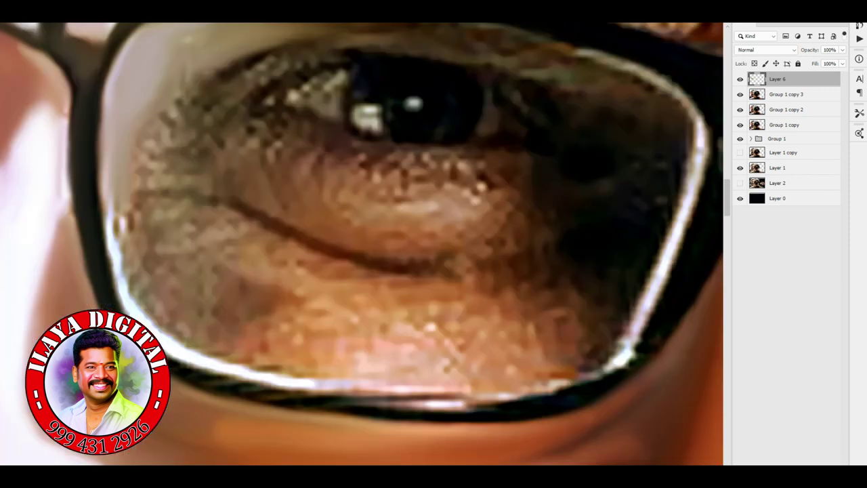
{"action": "left_click_drag", "start_coordinate": [298, 186], "coordinate": [285, 163]}
{"action": "left_click_drag", "start_coordinate": [400, 207], "coordinate": [444, 212]}
{"action": "left_click_drag", "start_coordinate": [315, 179], "coordinate": [352, 207]}
{"action": "left_click_drag", "start_coordinate": [454, 204], "coordinate": [498, 193]}
{"action": "left_click_drag", "start_coordinate": [390, 244], "coordinate": [491, 237]}
{"action": "left_click_drag", "start_coordinate": [530, 193], "coordinate": [523, 234]}
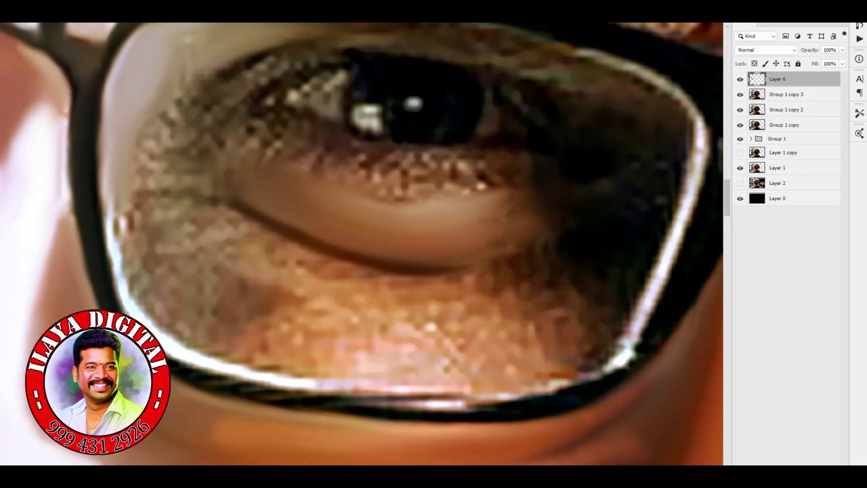
Smooth the upper eyelid fold along its arc and the skin beside the outer rim of the left lens.
{"action": "mouse_move", "coordinate": [180, 92]}
{"action": "left_mouse_down"}
{"action": "mouse_move", "coordinate": [163, 115]}
{"action": "mouse_move", "coordinate": [274, 62]}
{"action": "mouse_move", "coordinate": [339, 53]}
{"action": "left_mouse_up"}
{"action": "left_click_drag", "start_coordinate": [264, 46], "coordinate": [355, 39]}
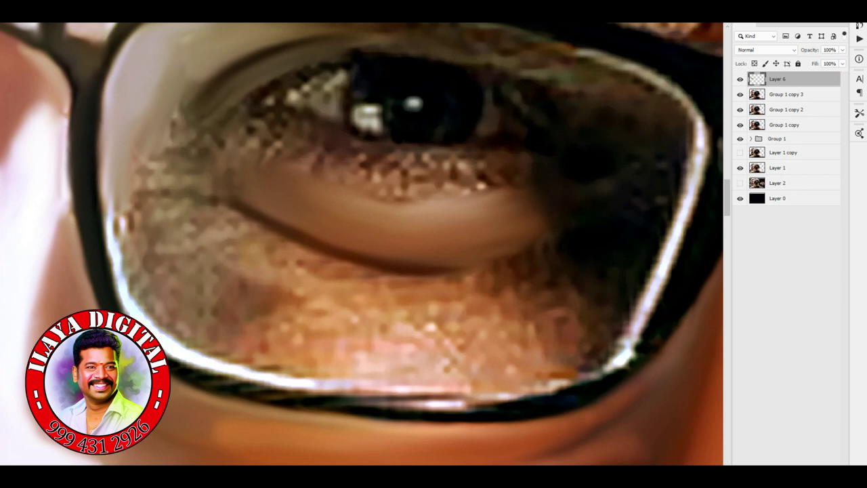
{"action": "left_click_drag", "start_coordinate": [103, 109], "coordinate": [102, 203]}
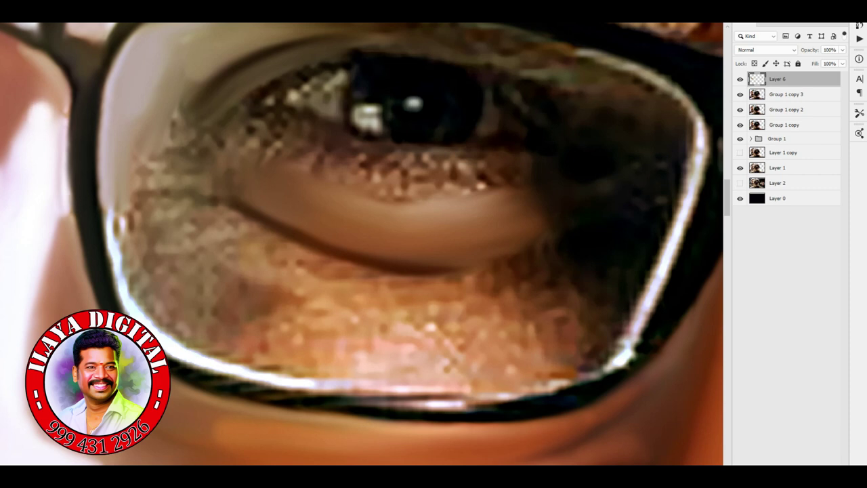
Smooth the lower outer lens rim and the skin below the eye bag, forming a soft pink highlight above the bottom rim.
{"action": "mouse_move", "coordinate": [101, 188]}
{"action": "left_mouse_down"}
{"action": "mouse_move", "coordinate": [124, 299]}
{"action": "mouse_move", "coordinate": [153, 329]}
{"action": "mouse_move", "coordinate": [393, 386]}
{"action": "left_mouse_up"}
{"action": "mouse_move", "coordinate": [257, 283]}
{"action": "left_mouse_down"}
{"action": "mouse_move", "coordinate": [241, 288]}
{"action": "mouse_move", "coordinate": [271, 250]}
{"action": "mouse_move", "coordinate": [338, 281]}
{"action": "mouse_move", "coordinate": [532, 277]}
{"action": "left_mouse_up"}
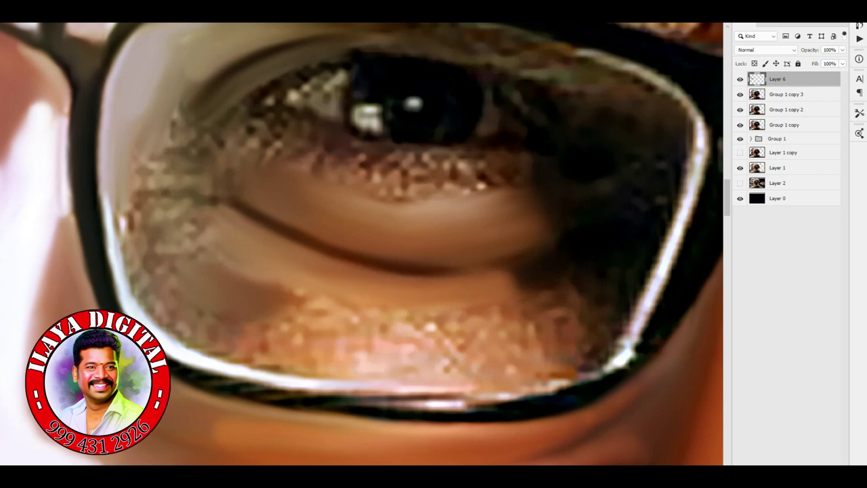
{"action": "mouse_move", "coordinate": [284, 332]}
{"action": "left_mouse_down"}
{"action": "mouse_move", "coordinate": [318, 311]}
{"action": "mouse_move", "coordinate": [461, 339]}
{"action": "mouse_move", "coordinate": [543, 319]}
{"action": "mouse_move", "coordinate": [562, 377]}
{"action": "mouse_move", "coordinate": [596, 285]}
{"action": "mouse_move", "coordinate": [617, 339]}
{"action": "left_mouse_up"}
{"action": "left_click_drag", "start_coordinate": [163, 308], "coordinate": [186, 332]}
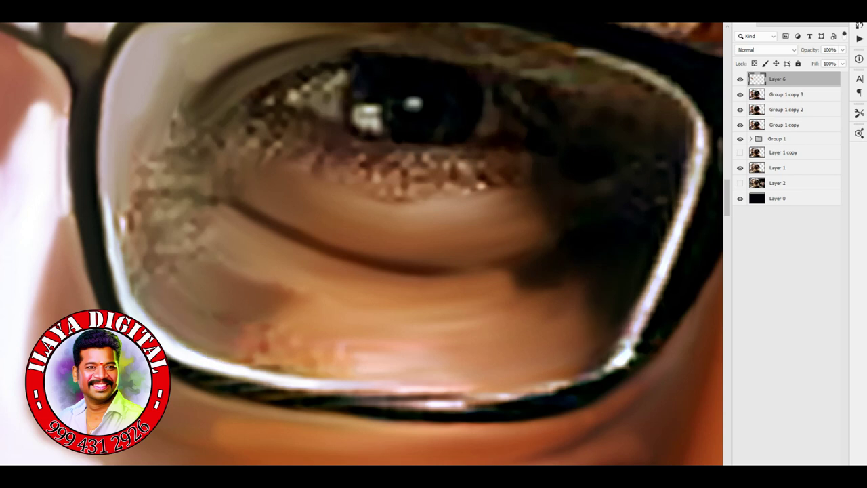
{"action": "mouse_move", "coordinate": [268, 342]}
{"action": "left_mouse_down"}
{"action": "mouse_move", "coordinate": [305, 369]}
{"action": "mouse_move", "coordinate": [332, 356]}
{"action": "mouse_move", "coordinate": [370, 359]}
{"action": "mouse_move", "coordinate": [349, 356]}
{"action": "left_mouse_up"}
{"action": "mouse_move", "coordinate": [407, 366]}
{"action": "left_mouse_down"}
{"action": "mouse_move", "coordinate": [437, 360]}
{"action": "mouse_move", "coordinate": [343, 362]}
{"action": "mouse_move", "coordinate": [444, 359]}
{"action": "left_mouse_up"}
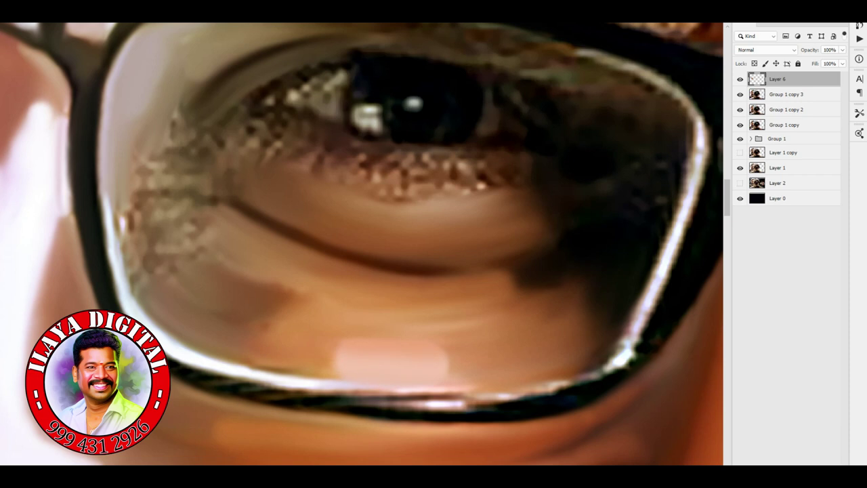
Smudge the grainy skin at the outer eye corner smooth and blend the tones and crease around the eye bag.
{"action": "mouse_move", "coordinate": [177, 114]}
{"action": "left_mouse_down"}
{"action": "mouse_move", "coordinate": [192, 134]}
{"action": "mouse_move", "coordinate": [248, 146]}
{"action": "mouse_move", "coordinate": [227, 177]}
{"action": "mouse_move", "coordinate": [139, 200]}
{"action": "mouse_move", "coordinate": [126, 230]}
{"action": "mouse_move", "coordinate": [132, 288]}
{"action": "mouse_move", "coordinate": [176, 177]}
{"action": "mouse_move", "coordinate": [160, 210]}
{"action": "left_mouse_up"}
{"action": "mouse_move", "coordinate": [214, 201]}
{"action": "left_mouse_down"}
{"action": "mouse_move", "coordinate": [166, 261]}
{"action": "mouse_move", "coordinate": [188, 223]}
{"action": "left_mouse_up"}
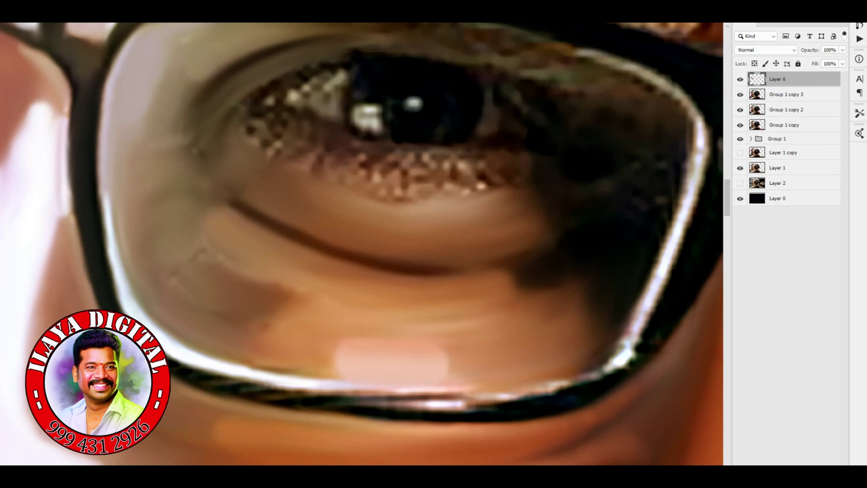
{"action": "left_click_drag", "start_coordinate": [275, 271], "coordinate": [322, 275]}
{"action": "left_click_drag", "start_coordinate": [475, 302], "coordinate": [556, 263]}
{"action": "left_click_drag", "start_coordinate": [248, 277], "coordinate": [210, 304]}
{"action": "left_click_drag", "start_coordinate": [305, 301], "coordinate": [203, 360]}
{"action": "left_click_drag", "start_coordinate": [474, 342], "coordinate": [528, 312]}
{"action": "left_click_drag", "start_coordinate": [537, 356], "coordinate": [603, 313]}
{"action": "left_click_drag", "start_coordinate": [162, 171], "coordinate": [192, 145]}
{"action": "left_click_drag", "start_coordinate": [234, 202], "coordinate": [264, 218]}
{"action": "left_click_drag", "start_coordinate": [448, 273], "coordinate": [548, 245]}
Smudge the upper and inner edges of the left lens into a clean, smooth light rim line.
{"action": "scroll", "coordinate": [366, 244], "scroll_direction": "up", "scroll_amount": 5}
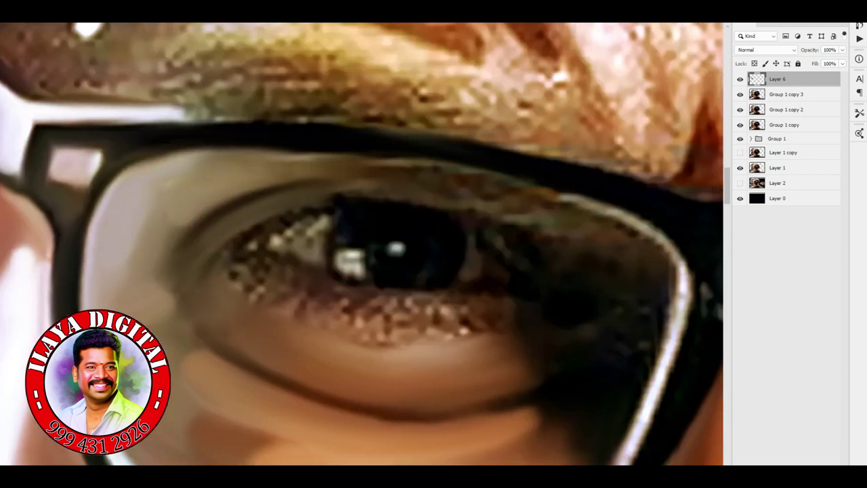
{"action": "mouse_move", "coordinate": [298, 157]}
{"action": "left_mouse_down"}
{"action": "mouse_move", "coordinate": [189, 151]}
{"action": "mouse_move", "coordinate": [254, 157]}
{"action": "left_mouse_up"}
{"action": "left_click_drag", "start_coordinate": [617, 213], "coordinate": [503, 182]}
{"action": "mouse_move", "coordinate": [681, 376]}
{"action": "left_mouse_down"}
{"action": "mouse_move", "coordinate": [674, 251]}
{"action": "mouse_move", "coordinate": [661, 234]}
{"action": "left_mouse_up"}
{"action": "mouse_move", "coordinate": [366, 244]}
{"action": "left_mouse_down"}
{"action": "mouse_move", "coordinate": [328, 184]}
{"action": "mouse_move", "coordinate": [319, 142]}
{"action": "left_mouse_up"}
{"action": "left_click_drag", "start_coordinate": [324, 197], "coordinate": [415, 195]}
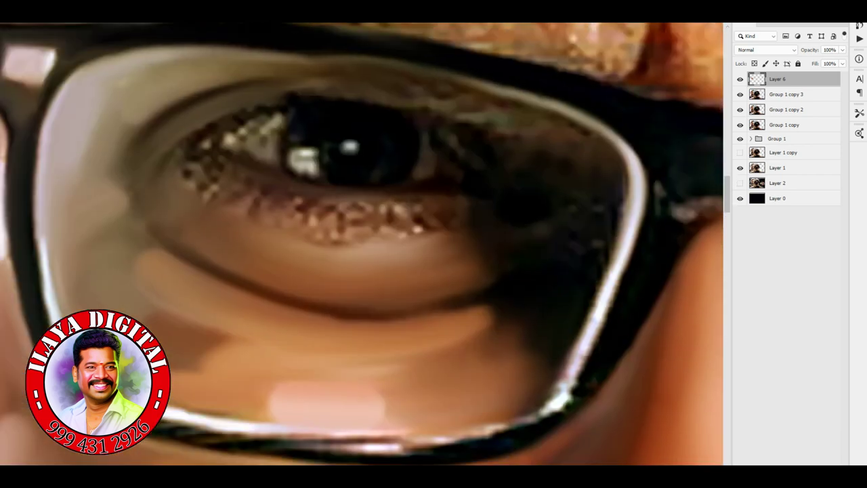
Smudge the speckled skin along the lower lash line into soft curved folds around the outer eye corner.
{"action": "left_click_drag", "start_coordinate": [224, 203], "coordinate": [467, 220]}
{"action": "mouse_move", "coordinate": [308, 222]}
{"action": "left_mouse_down"}
{"action": "mouse_move", "coordinate": [488, 220]}
{"action": "mouse_move", "coordinate": [400, 248]}
{"action": "left_mouse_up"}
{"action": "mouse_move", "coordinate": [187, 160]}
{"action": "left_mouse_down"}
{"action": "mouse_move", "coordinate": [216, 195]}
{"action": "mouse_move", "coordinate": [183, 173]}
{"action": "left_mouse_up"}
{"action": "left_click_drag", "start_coordinate": [248, 207], "coordinate": [267, 207]}
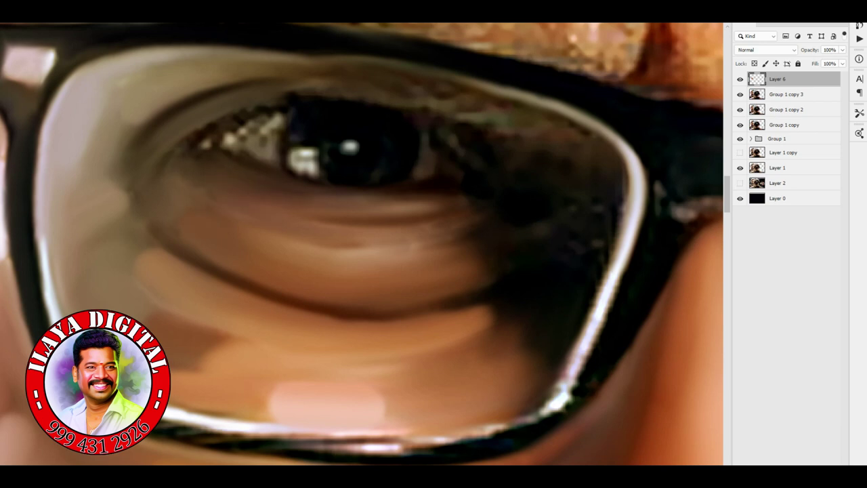
Smooth the upper lid skin beneath the top lens rim, the dark inner eye corner and the inner under-eye folds.
{"action": "left_click_drag", "start_coordinate": [224, 71], "coordinate": [305, 65]}
{"action": "mouse_move", "coordinate": [563, 115]}
{"action": "left_mouse_down"}
{"action": "mouse_move", "coordinate": [617, 154]}
{"action": "mouse_move", "coordinate": [624, 204]}
{"action": "mouse_move", "coordinate": [593, 261]}
{"action": "left_mouse_up"}
{"action": "left_click_drag", "start_coordinate": [467, 252], "coordinate": [492, 277]}
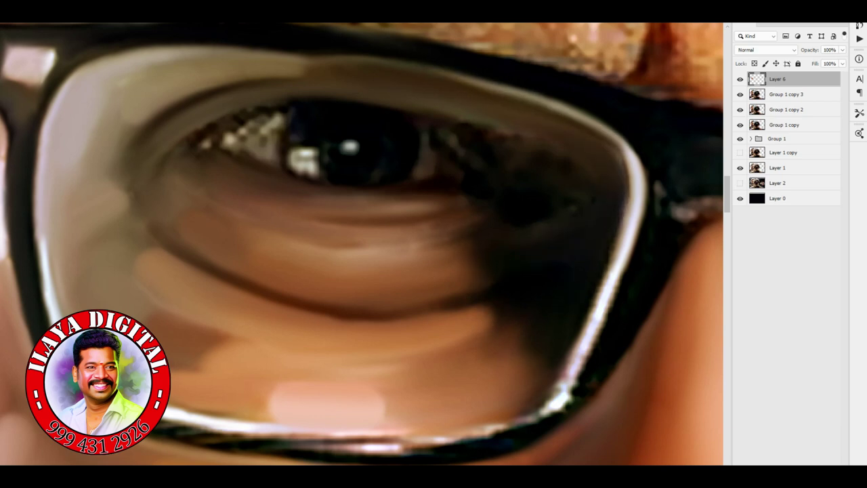
{"action": "left_click_drag", "start_coordinate": [417, 247], "coordinate": [441, 227]}
{"action": "mouse_move", "coordinate": [339, 250]}
{"action": "left_mouse_down"}
{"action": "mouse_move", "coordinate": [412, 266]}
{"action": "mouse_move", "coordinate": [454, 245]}
{"action": "left_mouse_up"}
{"action": "mouse_move", "coordinate": [435, 119]}
{"action": "left_mouse_down"}
{"action": "mouse_move", "coordinate": [509, 133]}
{"action": "mouse_move", "coordinate": [574, 170]}
{"action": "left_mouse_up"}
Smudge the inner and bottom rims of the left lens into smooth, continuous black and white frame lines.
{"action": "mouse_move", "coordinate": [614, 246]}
{"action": "left_mouse_down"}
{"action": "mouse_move", "coordinate": [608, 287]}
{"action": "mouse_move", "coordinate": [563, 393]}
{"action": "mouse_move", "coordinate": [461, 437]}
{"action": "left_mouse_up"}
{"action": "left_click_drag", "start_coordinate": [569, 369], "coordinate": [474, 427]}
{"action": "mouse_move", "coordinate": [159, 421]}
{"action": "left_mouse_down"}
{"action": "mouse_move", "coordinate": [305, 447]}
{"action": "mouse_move", "coordinate": [521, 430]}
{"action": "left_mouse_up"}
{"action": "mouse_move", "coordinate": [308, 444]}
{"action": "left_mouse_down"}
{"action": "mouse_move", "coordinate": [463, 440]}
{"action": "mouse_move", "coordinate": [576, 383]}
{"action": "left_mouse_up"}
{"action": "mouse_move", "coordinate": [616, 298]}
{"action": "left_mouse_down"}
{"action": "mouse_move", "coordinate": [587, 365]}
{"action": "mouse_move", "coordinate": [542, 417]}
{"action": "left_mouse_up"}
{"action": "left_click_drag", "start_coordinate": [569, 383], "coordinate": [491, 439]}
{"action": "key", "text": "ctrl+minus"}
{"action": "key", "text": "ctrl+minus"}
{"action": "key", "text": "ctrl+minus"}
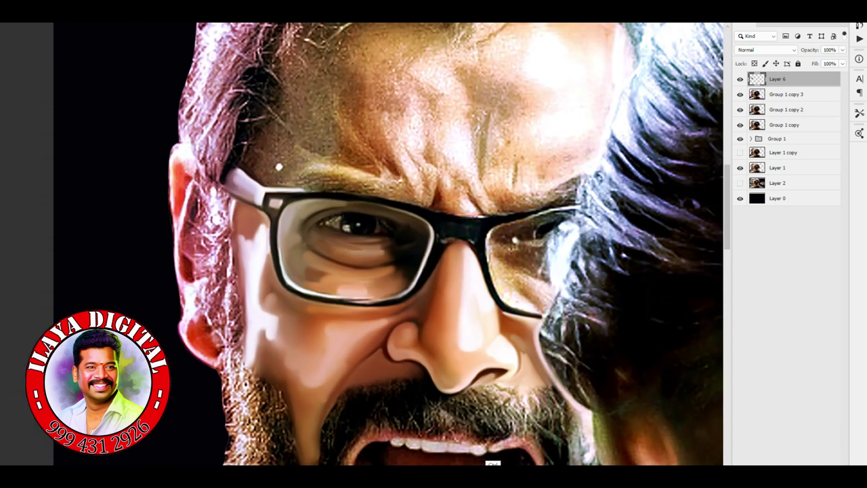
{"action": "key", "text": "ctrl+minus"}
Smudge the skin above the left eyebrow smooth, painting the yellow brow highlight and the brown diagonal wrinkles above it.
{"action": "key", "text": "ctrl+plus"}
{"action": "key", "text": "ctrl+plus"}
{"action": "key", "text": "ctrl+plus"}
{"action": "key", "text": "ctrl+plus"}
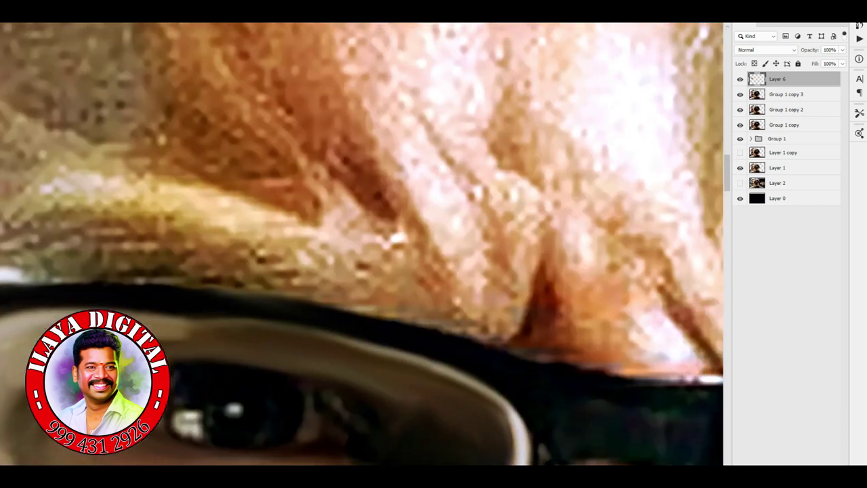
{"action": "key", "text": "ctrl+minus"}
{"action": "key", "text": "ctrl+minus"}
{"action": "left_click_drag", "start_coordinate": [251, 207], "coordinate": [324, 218]}
{"action": "mouse_move", "coordinate": [248, 112]}
{"action": "left_mouse_down"}
{"action": "mouse_move", "coordinate": [267, 181]}
{"action": "mouse_move", "coordinate": [319, 203]}
{"action": "left_mouse_up"}
{"action": "mouse_move", "coordinate": [230, 142]}
{"action": "left_mouse_down"}
{"action": "mouse_move", "coordinate": [193, 163]}
{"action": "mouse_move", "coordinate": [200, 183]}
{"action": "left_mouse_up"}
{"action": "left_click_drag", "start_coordinate": [257, 183], "coordinate": [283, 202]}
{"action": "left_click_drag", "start_coordinate": [272, 120], "coordinate": [250, 140]}
{"action": "left_click_drag", "start_coordinate": [278, 103], "coordinate": [312, 195]}
{"action": "mouse_move", "coordinate": [244, 210]}
{"action": "left_mouse_down"}
{"action": "mouse_move", "coordinate": [169, 175]}
{"action": "mouse_move", "coordinate": [321, 214]}
{"action": "left_mouse_up"}
{"action": "left_click_drag", "start_coordinate": [203, 216], "coordinate": [281, 219]}
{"action": "left_click_drag", "start_coordinate": [313, 233], "coordinate": [347, 251]}
{"action": "left_click_drag", "start_coordinate": [324, 197], "coordinate": [366, 231]}
{"action": "mouse_move", "coordinate": [310, 121]}
{"action": "left_mouse_down"}
{"action": "mouse_move", "coordinate": [327, 187]}
{"action": "mouse_move", "coordinate": [351, 186]}
{"action": "mouse_move", "coordinate": [374, 231]}
{"action": "left_mouse_up"}
{"action": "left_click_drag", "start_coordinate": [326, 194], "coordinate": [402, 266]}
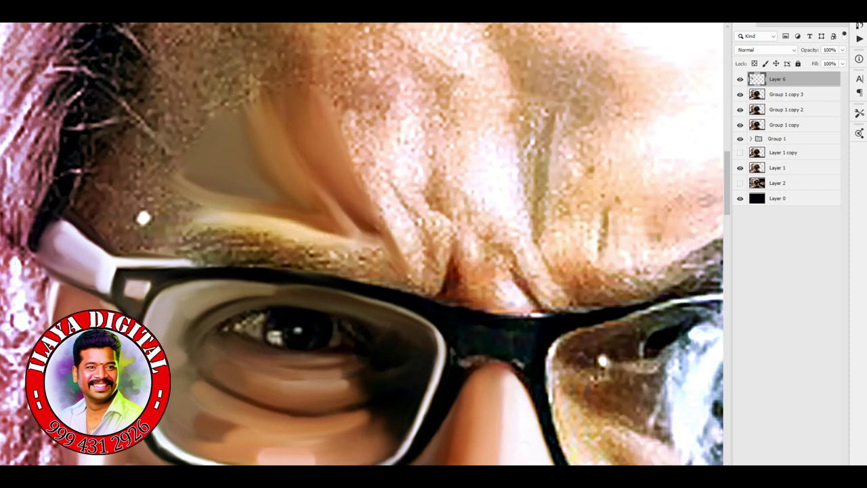
Smudge the frown creases between the eyebrows into smooth light and dark strands running down to the glasses bridge.
{"action": "left_click_drag", "start_coordinate": [353, 144], "coordinate": [392, 202]}
{"action": "left_click_drag", "start_coordinate": [342, 116], "coordinate": [385, 220]}
{"action": "mouse_move", "coordinate": [333, 181]}
{"action": "left_mouse_down"}
{"action": "mouse_move", "coordinate": [427, 274]}
{"action": "mouse_move", "coordinate": [426, 295]}
{"action": "left_mouse_up"}
{"action": "left_click_drag", "start_coordinate": [429, 258], "coordinate": [442, 286]}
{"action": "mouse_move", "coordinate": [400, 184]}
{"action": "left_mouse_down"}
{"action": "mouse_move", "coordinate": [431, 234]}
{"action": "mouse_move", "coordinate": [428, 296]}
{"action": "left_mouse_up"}
{"action": "mouse_move", "coordinate": [449, 244]}
{"action": "left_mouse_down"}
{"action": "mouse_move", "coordinate": [444, 287]}
{"action": "mouse_move", "coordinate": [467, 307]}
{"action": "left_mouse_up"}
{"action": "mouse_move", "coordinate": [511, 278]}
{"action": "left_mouse_down"}
{"action": "mouse_move", "coordinate": [527, 311]}
{"action": "mouse_move", "coordinate": [527, 302]}
{"action": "left_mouse_up"}
{"action": "left_click_drag", "start_coordinate": [516, 223], "coordinate": [560, 305]}
{"action": "left_click_drag", "start_coordinate": [536, 273], "coordinate": [554, 304]}
{"action": "mouse_move", "coordinate": [461, 294]}
{"action": "left_mouse_down"}
{"action": "mouse_move", "coordinate": [530, 316]}
{"action": "mouse_move", "coordinate": [517, 313]}
{"action": "left_mouse_up"}
{"action": "left_click_drag", "start_coordinate": [475, 193], "coordinate": [503, 279]}
{"action": "left_click_drag", "start_coordinate": [509, 229], "coordinate": [514, 279]}
{"action": "mouse_move", "coordinate": [505, 214]}
{"action": "left_mouse_down"}
{"action": "mouse_move", "coordinate": [524, 281]}
{"action": "mouse_move", "coordinate": [508, 261]}
{"action": "left_mouse_up"}
{"action": "left_click_drag", "start_coordinate": [420, 180], "coordinate": [447, 217]}
{"action": "left_click_drag", "start_coordinate": [473, 227], "coordinate": [485, 287]}
{"action": "left_click_drag", "start_coordinate": [499, 257], "coordinate": [507, 281]}
{"action": "mouse_move", "coordinate": [407, 182]}
{"action": "left_mouse_down"}
{"action": "mouse_move", "coordinate": [441, 231]}
{"action": "mouse_move", "coordinate": [428, 224]}
{"action": "left_mouse_up"}
{"action": "left_click_drag", "start_coordinate": [422, 199], "coordinate": [454, 254]}
Smooth the left temple and upper forehead skin up to the hairline with broad smudge strokes.
{"action": "scroll", "coordinate": [227, 183], "scroll_direction": "up", "scroll_amount": 3}
{"action": "left_click_drag", "start_coordinate": [288, 183], "coordinate": [203, 264]}
{"action": "mouse_move", "coordinate": [166, 305]}
{"action": "left_mouse_down"}
{"action": "mouse_move", "coordinate": [197, 156]}
{"action": "mouse_move", "coordinate": [285, 136]}
{"action": "left_mouse_up"}
{"action": "left_click_drag", "start_coordinate": [204, 109], "coordinate": [332, 95]}
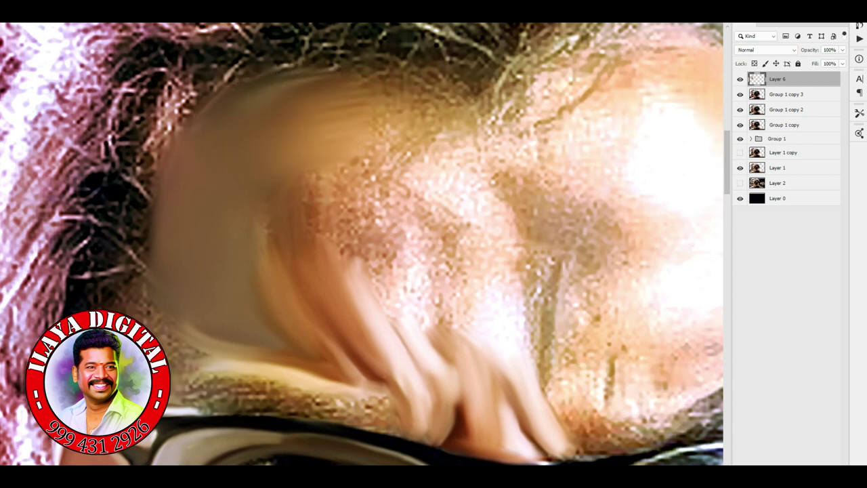
{"action": "left_click_drag", "start_coordinate": [272, 153], "coordinate": [387, 82]}
{"action": "left_click_drag", "start_coordinate": [305, 163], "coordinate": [372, 95]}
{"action": "left_click_drag", "start_coordinate": [352, 197], "coordinate": [448, 102]}
{"action": "left_click_drag", "start_coordinate": [305, 176], "coordinate": [461, 95]}
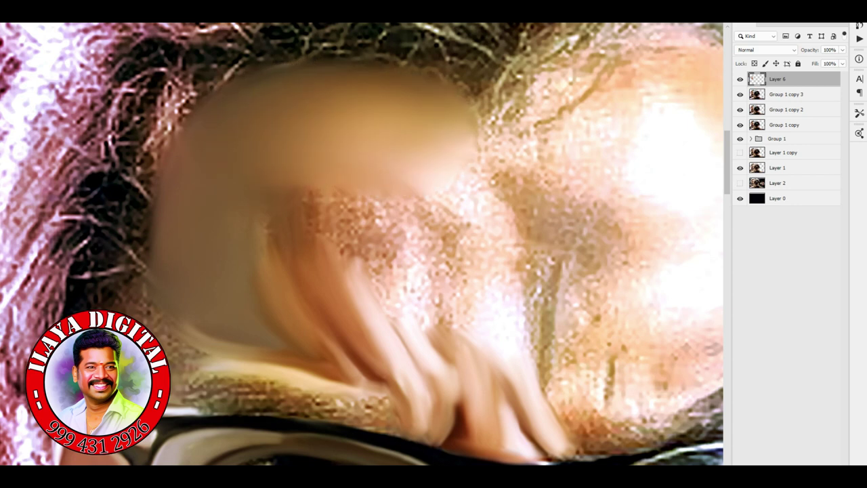
Smooth the central forehead down into the frown wrinkles, and soften the temple edge and the skin around the left brow's tail.
{"action": "left_click_drag", "start_coordinate": [413, 143], "coordinate": [481, 217]}
{"action": "left_click_drag", "start_coordinate": [488, 163], "coordinate": [528, 217]}
{"action": "left_click_drag", "start_coordinate": [474, 109], "coordinate": [576, 224]}
{"action": "left_click_drag", "start_coordinate": [448, 115], "coordinate": [527, 346]}
{"action": "mouse_move", "coordinate": [359, 217]}
{"action": "left_mouse_down"}
{"action": "mouse_move", "coordinate": [407, 298]}
{"action": "mouse_move", "coordinate": [433, 210]}
{"action": "mouse_move", "coordinate": [461, 333]}
{"action": "left_mouse_up"}
{"action": "mouse_move", "coordinate": [448, 230]}
{"action": "left_mouse_down"}
{"action": "mouse_move", "coordinate": [488, 284]}
{"action": "mouse_move", "coordinate": [459, 211]}
{"action": "left_mouse_up"}
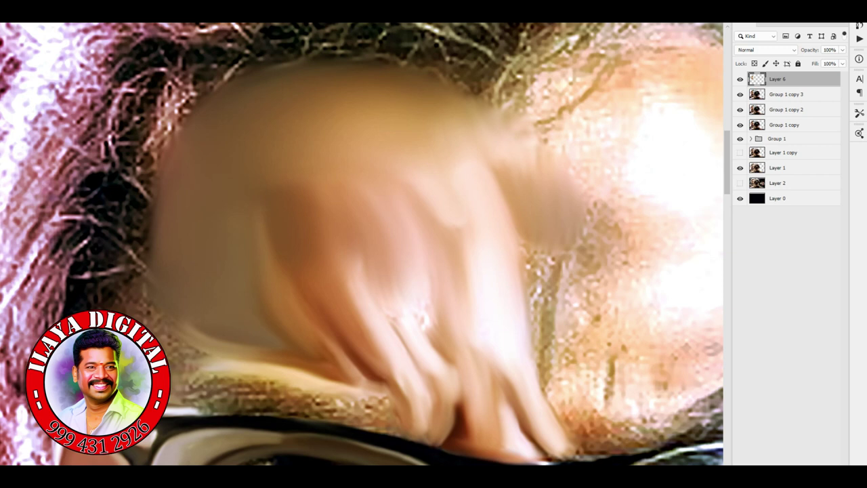
{"action": "left_click_drag", "start_coordinate": [144, 288], "coordinate": [132, 239]}
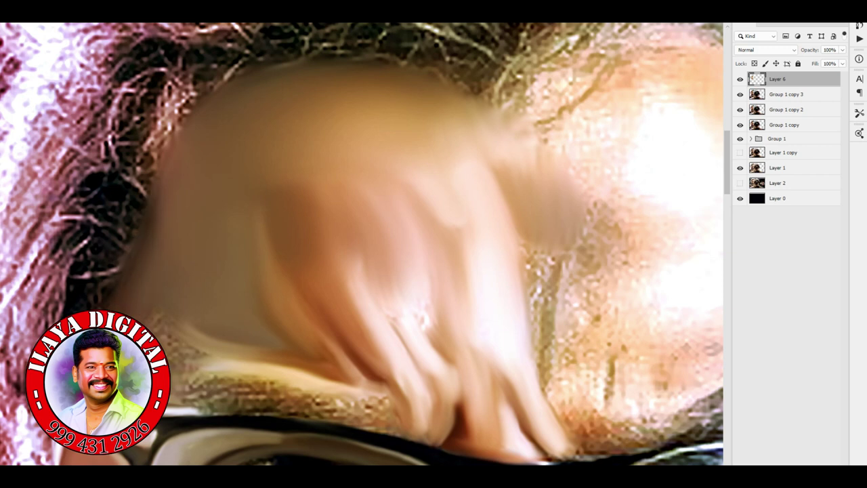
{"action": "left_click_drag", "start_coordinate": [193, 379], "coordinate": [167, 337]}
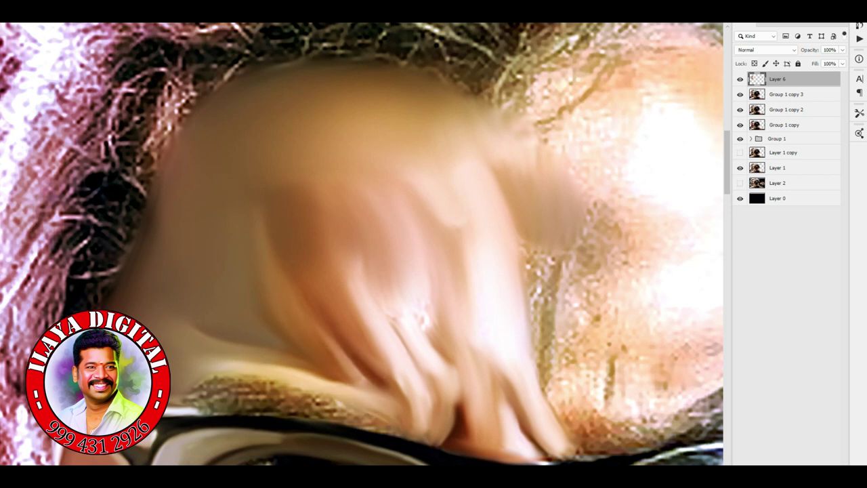
Define the narrow light highlights and dark gaps of the frown wrinkles above the left eyebrow with thin smudge strokes.
{"action": "mouse_move", "coordinate": [347, 263]}
{"action": "left_mouse_down"}
{"action": "mouse_move", "coordinate": [369, 302]}
{"action": "mouse_move", "coordinate": [364, 278]}
{"action": "left_mouse_up"}
{"action": "mouse_move", "coordinate": [377, 274]}
{"action": "left_mouse_down"}
{"action": "mouse_move", "coordinate": [406, 347]}
{"action": "mouse_move", "coordinate": [400, 301]}
{"action": "left_mouse_up"}
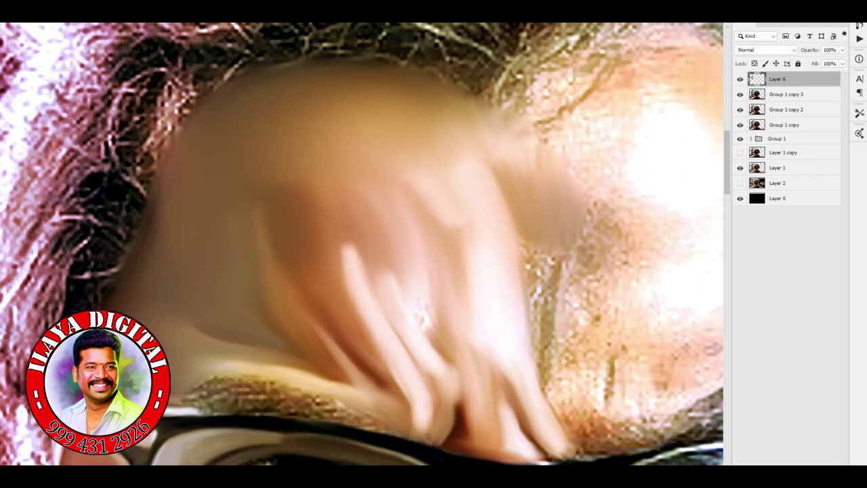
{"action": "left_click_drag", "start_coordinate": [397, 243], "coordinate": [410, 293]}
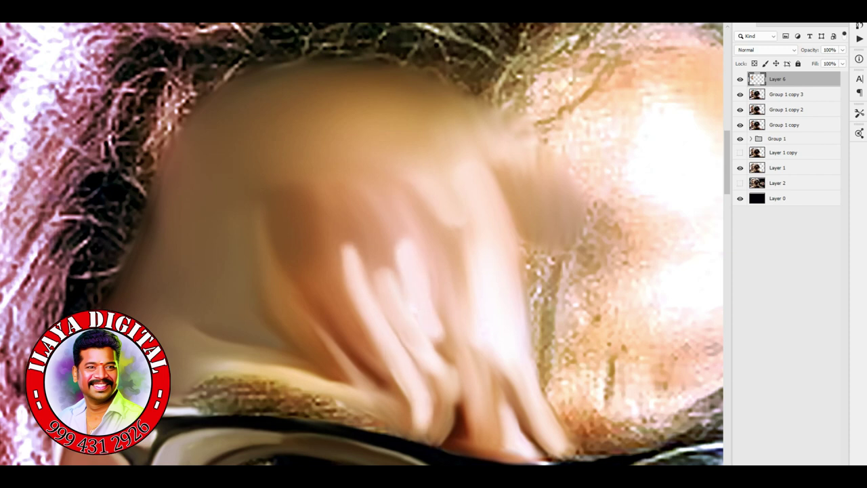
{"action": "left_click_drag", "start_coordinate": [301, 302], "coordinate": [337, 353]}
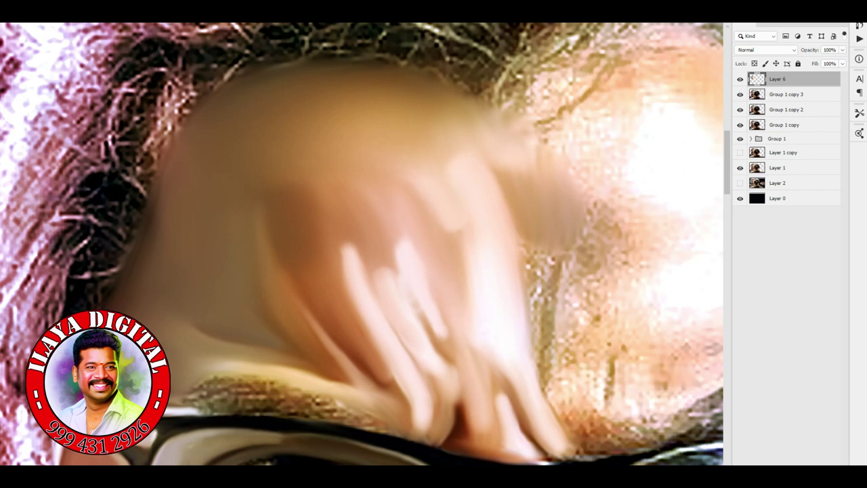
Smudge the vertical crease, the wrinkle ends at the glasses bridge and the lower forehead above the right eyebrow smooth.
{"action": "mouse_move", "coordinate": [574, 252]}
{"action": "left_mouse_down"}
{"action": "mouse_move", "coordinate": [564, 339]}
{"action": "mouse_move", "coordinate": [578, 427]}
{"action": "mouse_move", "coordinate": [613, 447]}
{"action": "left_mouse_up"}
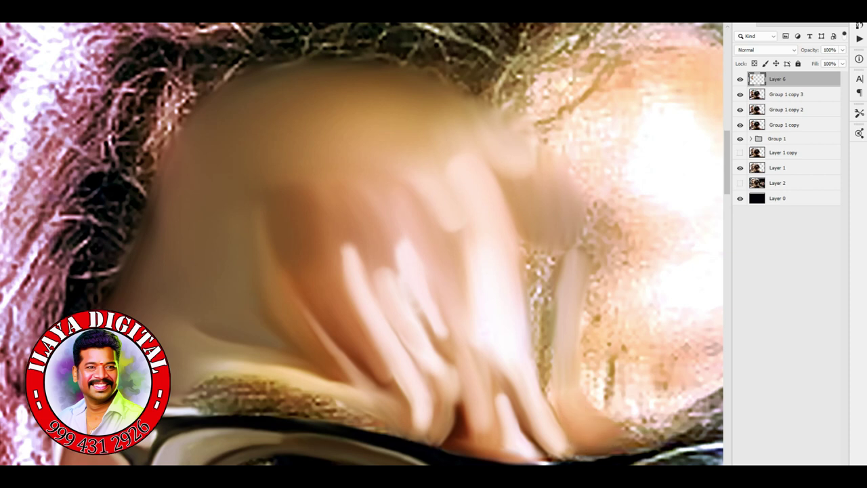
{"action": "mouse_move", "coordinate": [519, 314]}
{"action": "left_mouse_down"}
{"action": "mouse_move", "coordinate": [342, 202]}
{"action": "mouse_move", "coordinate": [332, 285]}
{"action": "mouse_move", "coordinate": [342, 339]}
{"action": "mouse_move", "coordinate": [356, 193]}
{"action": "left_mouse_up"}
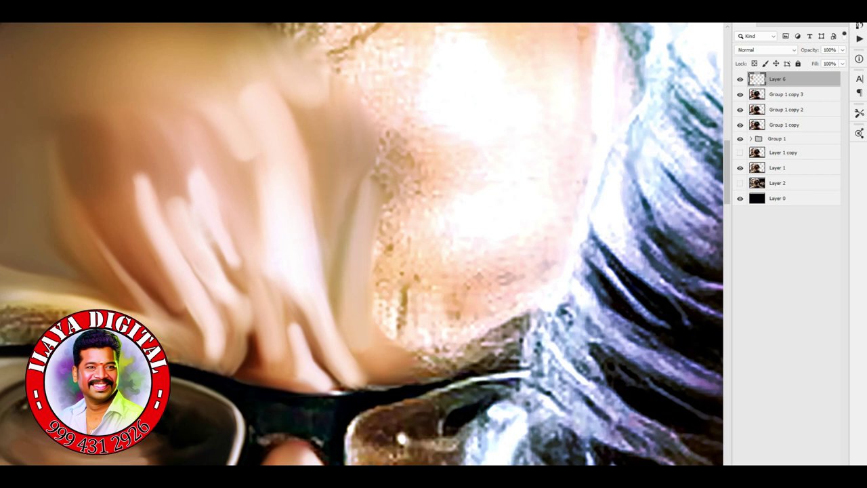
{"action": "mouse_move", "coordinate": [299, 391]}
{"action": "left_mouse_down"}
{"action": "mouse_move", "coordinate": [397, 388]}
{"action": "mouse_move", "coordinate": [362, 383]}
{"action": "left_mouse_up"}
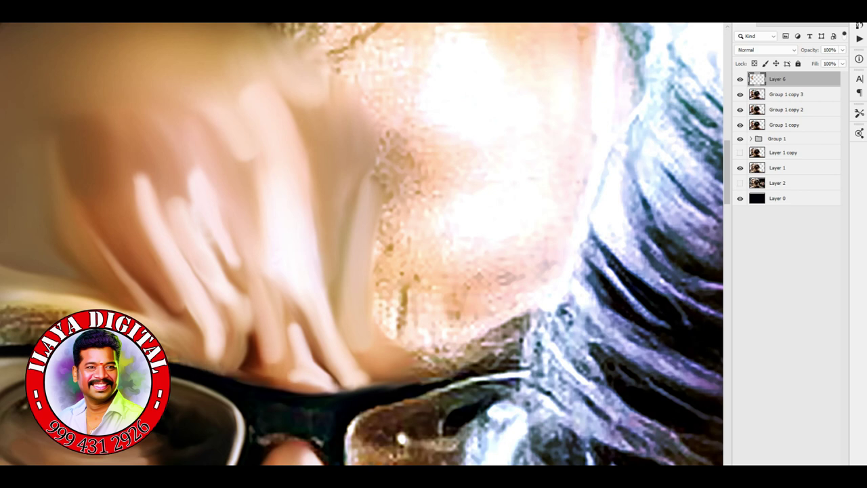
{"action": "mouse_move", "coordinate": [549, 223]}
{"action": "left_mouse_down"}
{"action": "mouse_move", "coordinate": [508, 274]}
{"action": "mouse_move", "coordinate": [407, 352]}
{"action": "left_mouse_up"}
{"action": "left_click_drag", "start_coordinate": [400, 217], "coordinate": [397, 298]}
{"action": "left_click_drag", "start_coordinate": [447, 244], "coordinate": [401, 315]}
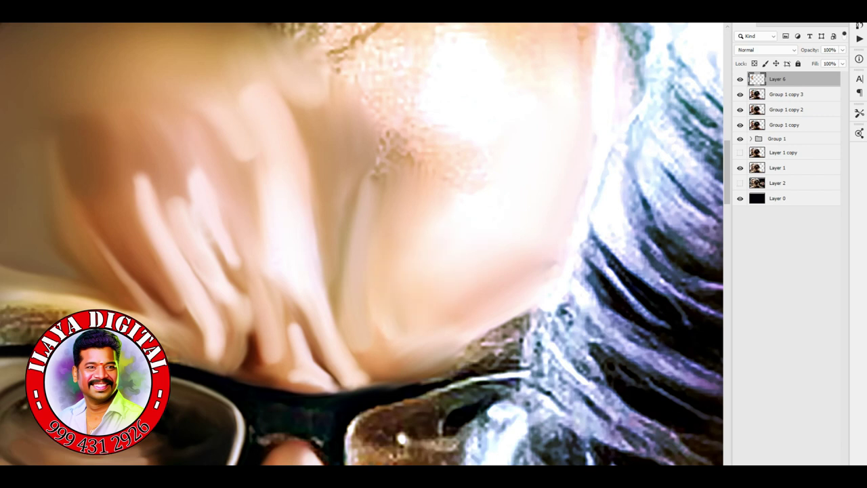
Smooth the upper right forehead around the white highlight, rounding the skin edge against the hairline.
{"action": "mouse_move", "coordinate": [474, 203]}
{"action": "left_mouse_down"}
{"action": "mouse_move", "coordinate": [386, 353]}
{"action": "mouse_move", "coordinate": [387, 391]}
{"action": "left_mouse_up"}
{"action": "left_click_drag", "start_coordinate": [250, 237], "coordinate": [325, 203]}
{"action": "mouse_move", "coordinate": [298, 272]}
{"action": "left_mouse_down"}
{"action": "mouse_move", "coordinate": [349, 170]}
{"action": "mouse_move", "coordinate": [223, 237]}
{"action": "left_mouse_up"}
{"action": "mouse_move", "coordinate": [420, 251]}
{"action": "left_mouse_down"}
{"action": "mouse_move", "coordinate": [369, 156]}
{"action": "mouse_move", "coordinate": [501, 200]}
{"action": "mouse_move", "coordinate": [488, 298]}
{"action": "left_mouse_up"}
{"action": "left_click_drag", "start_coordinate": [461, 247], "coordinate": [509, 238]}
{"action": "left_click_drag", "start_coordinate": [349, 159], "coordinate": [420, 144]}
{"action": "left_click_drag", "start_coordinate": [536, 224], "coordinate": [553, 244]}
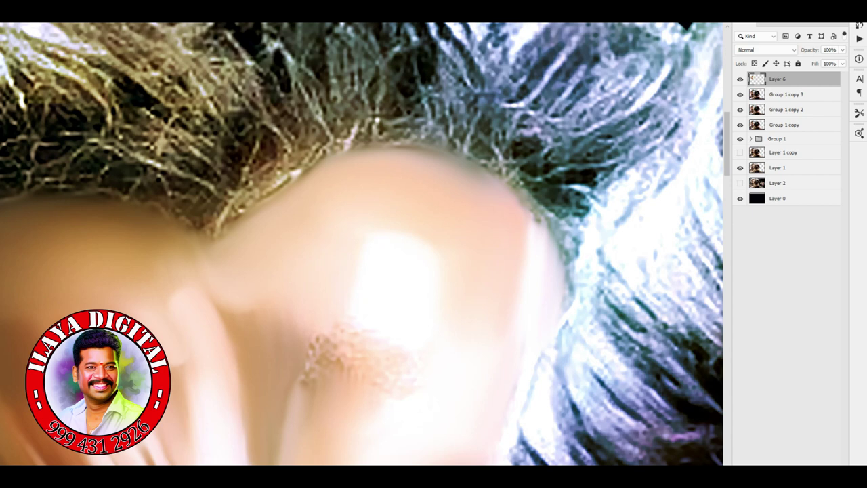
Smudge away the remaining grainy patch between the two white forehead highlights, blending it into the surrounding skin.
{"action": "scroll", "coordinate": [359, 244], "scroll_direction": "down", "scroll_amount": 5}
{"action": "left_click_drag", "start_coordinate": [319, 193], "coordinate": [352, 157]}
{"action": "left_click_drag", "start_coordinate": [360, 217], "coordinate": [407, 180]}
{"action": "mouse_move", "coordinate": [253, 135]}
{"action": "left_mouse_down"}
{"action": "mouse_move", "coordinate": [339, 139]}
{"action": "mouse_move", "coordinate": [282, 133]}
{"action": "left_mouse_up"}
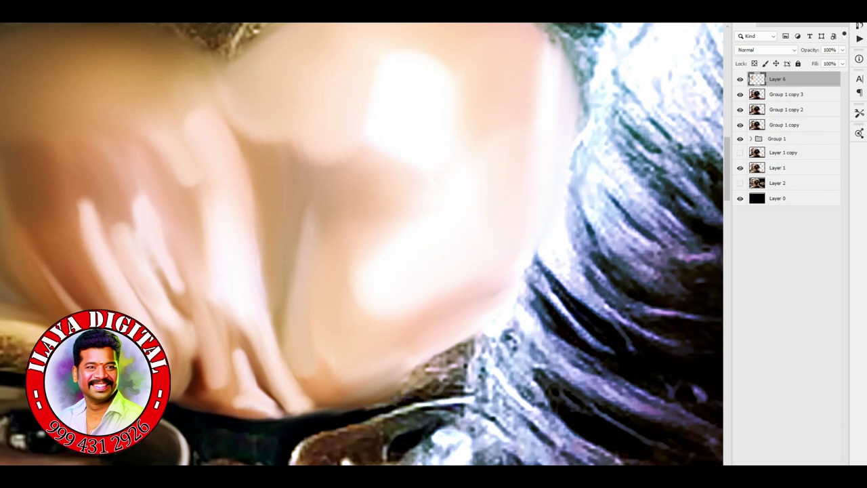
{"action": "scroll", "coordinate": [364, 385], "scroll_direction": "down", "scroll_amount": 5}
{"action": "scroll", "coordinate": [379, 368], "scroll_direction": "up", "scroll_amount": 5}
{"action": "scroll", "coordinate": [366, 244], "scroll_direction": "down", "scroll_amount": 3}
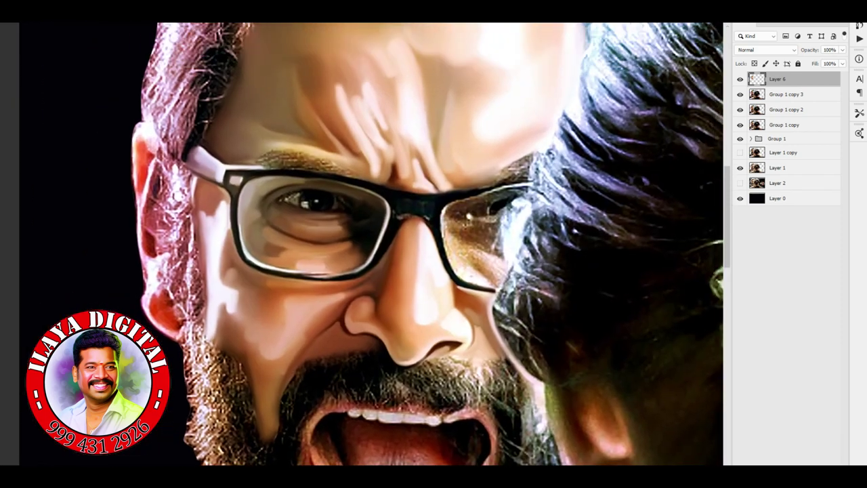
Smudge the light folds and dark creases of the frown wrinkles above the left eyebrow into smooth, tapered strands.
{"action": "scroll", "coordinate": [413, 318], "scroll_direction": "up", "scroll_amount": 8}
{"action": "scroll", "coordinate": [366, 244], "scroll_direction": "down", "scroll_amount": 4}
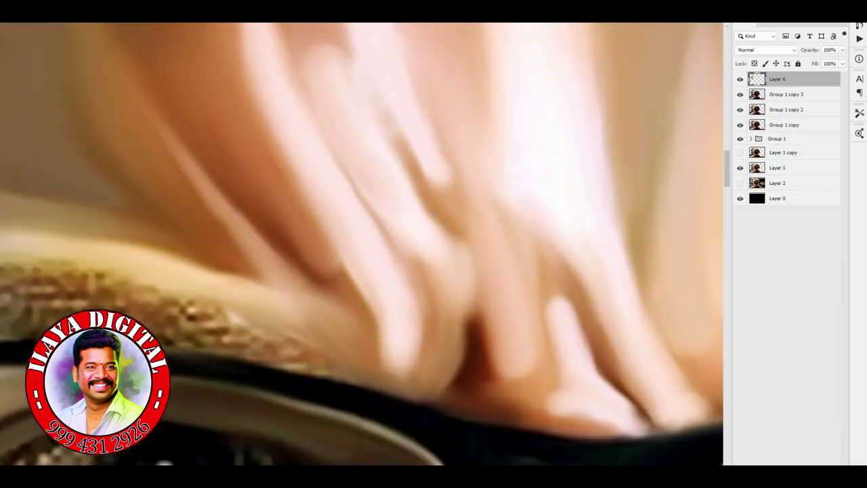
{"action": "mouse_move", "coordinate": [308, 115]}
{"action": "left_mouse_down"}
{"action": "mouse_move", "coordinate": [308, 162]}
{"action": "mouse_move", "coordinate": [359, 135]}
{"action": "left_mouse_up"}
{"action": "left_click_drag", "start_coordinate": [342, 180], "coordinate": [355, 161]}
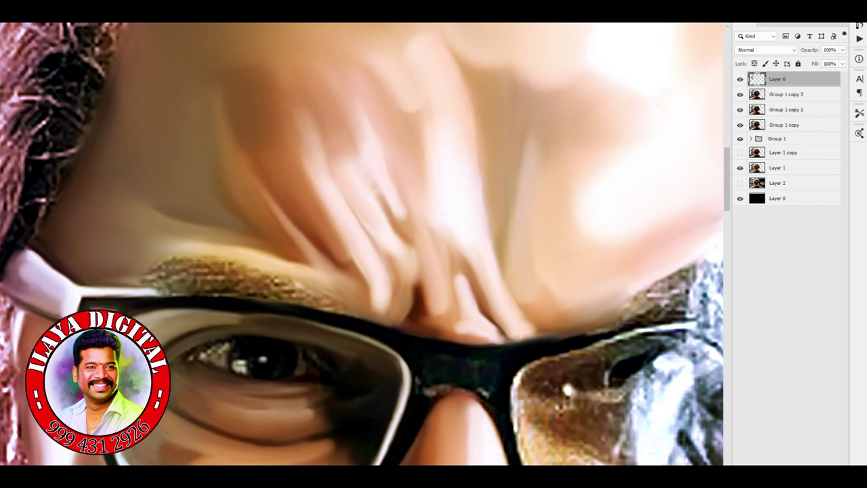
{"action": "mouse_move", "coordinate": [392, 288]}
{"action": "left_mouse_down"}
{"action": "mouse_move", "coordinate": [386, 312]}
{"action": "mouse_move", "coordinate": [383, 291]}
{"action": "mouse_move", "coordinate": [369, 318]}
{"action": "mouse_move", "coordinate": [390, 292]}
{"action": "left_mouse_up"}
{"action": "mouse_move", "coordinate": [349, 313]}
{"action": "left_mouse_down"}
{"action": "mouse_move", "coordinate": [407, 257]}
{"action": "mouse_move", "coordinate": [397, 268]}
{"action": "left_mouse_up"}
{"action": "left_click_drag", "start_coordinate": [396, 237], "coordinate": [352, 95]}
{"action": "mouse_move", "coordinate": [397, 193]}
{"action": "left_mouse_down"}
{"action": "mouse_move", "coordinate": [409, 244]}
{"action": "mouse_move", "coordinate": [395, 269]}
{"action": "left_mouse_up"}
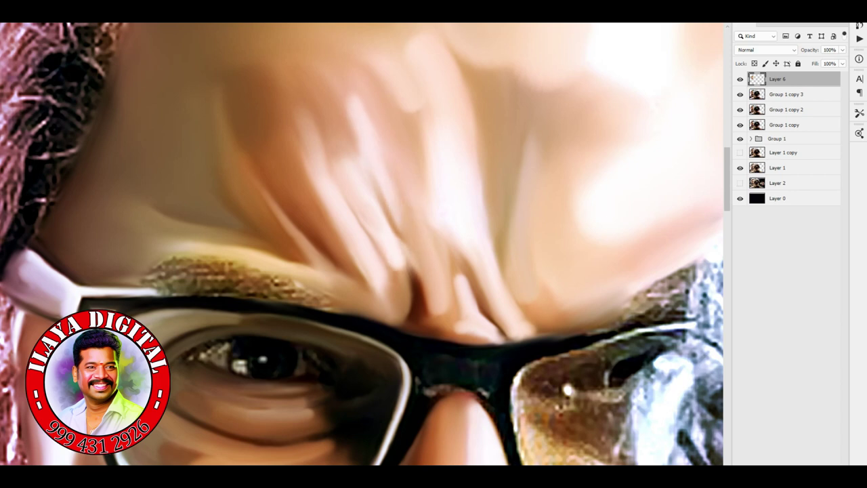
{"action": "left_click_drag", "start_coordinate": [306, 123], "coordinate": [305, 161]}
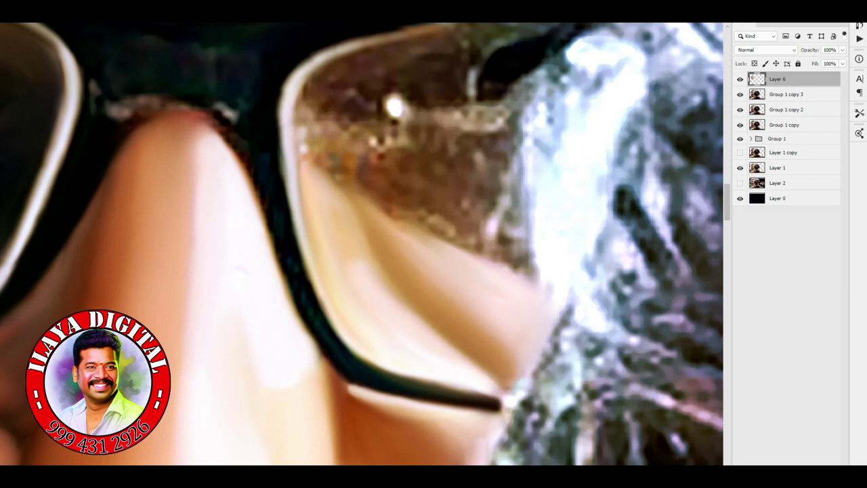
Smudge the skin, eye, eyelid lines and bluish-white hair area seen through the right lens into smooth shapes.
{"action": "scroll", "coordinate": [360, 250], "scroll_direction": "down", "scroll_amount": 3}
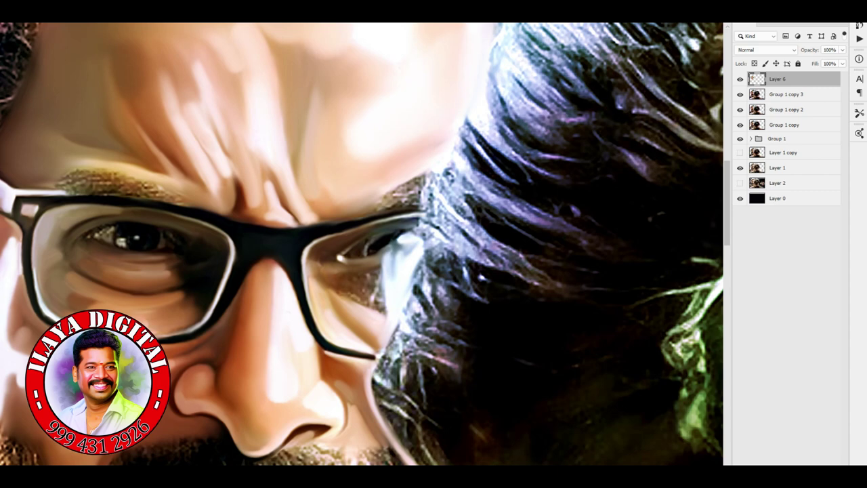
{"action": "scroll", "coordinate": [366, 298], "scroll_direction": "down", "scroll_amount": 3}
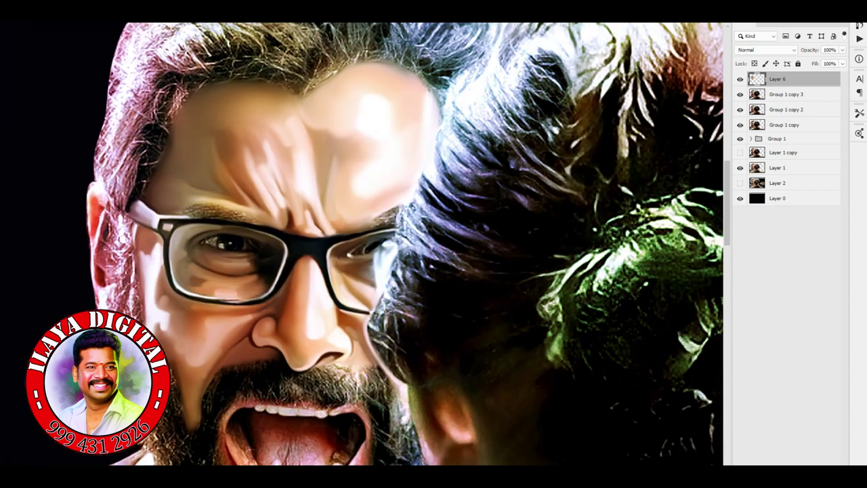
{"action": "scroll", "coordinate": [378, 246], "scroll_direction": "up", "scroll_amount": 5}
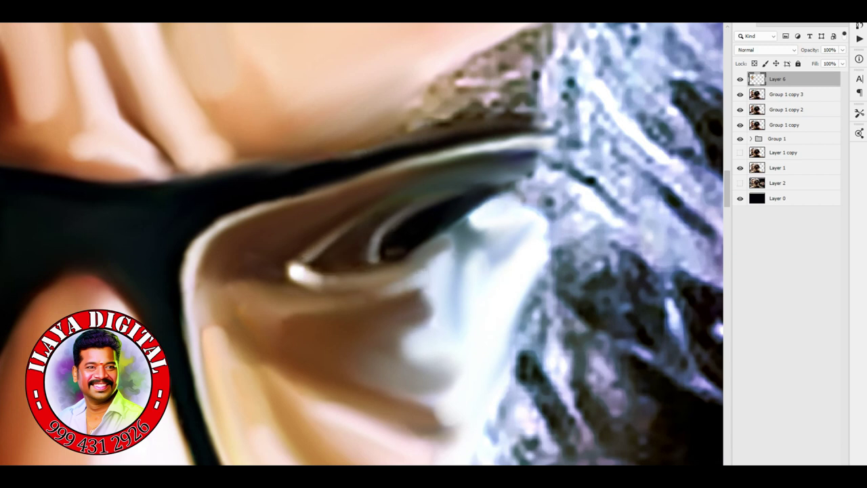
{"action": "key", "text": "ctrl+0"}
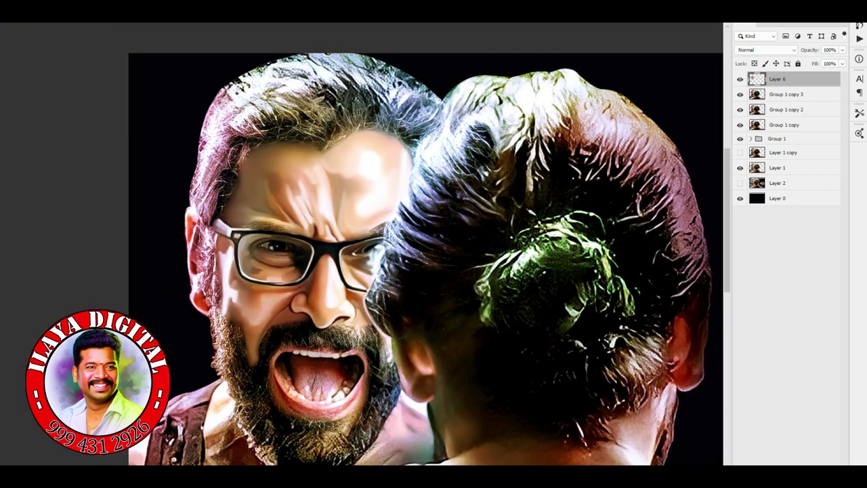
{"action": "scroll", "coordinate": [426, 244], "scroll_direction": "up", "scroll_amount": 5}
{"action": "scroll", "coordinate": [407, 339], "scroll_direction": "down", "scroll_amount": 2}
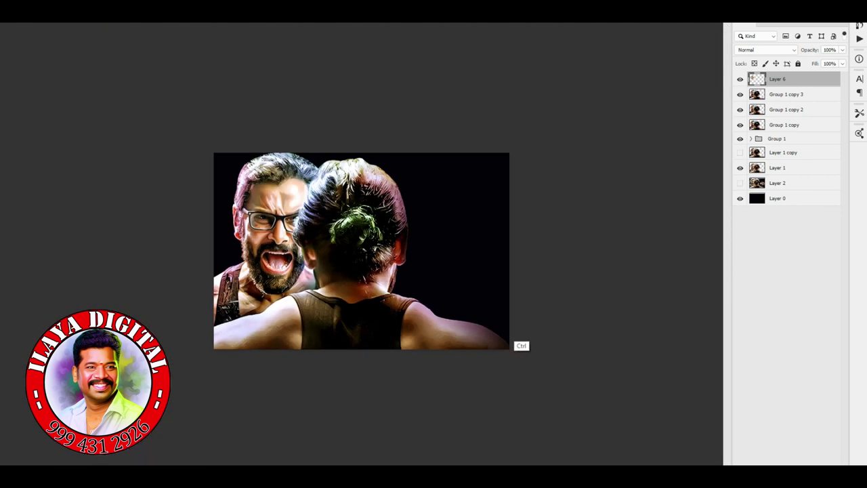
{"action": "scroll", "coordinate": [407, 339], "scroll_direction": "up", "scroll_amount": 4}
{"action": "scroll", "coordinate": [203, 203], "scroll_direction": "up", "scroll_amount": 3}
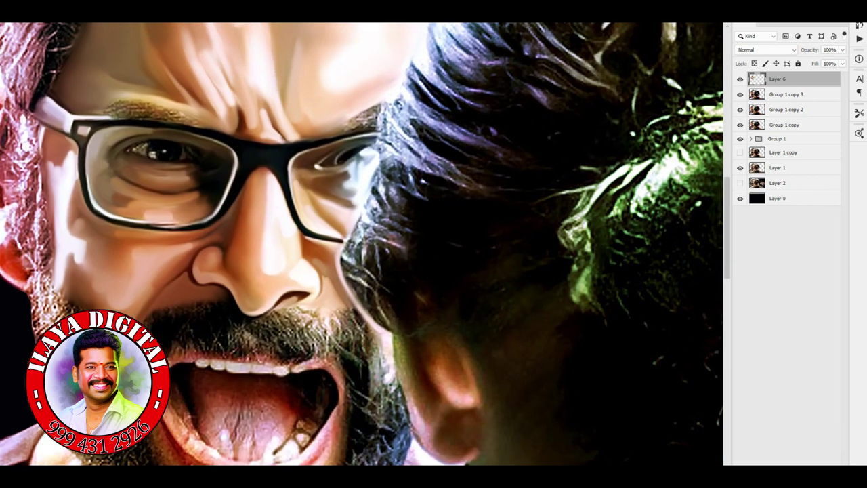
Hide Layer 6 and smudge the area inside the right lens on a new layer above it.
{"action": "left_click", "coordinate": [740, 79]}
{"action": "scroll", "coordinate": [339, 230], "scroll_direction": "up", "scroll_amount": 2}
{"action": "scroll", "coordinate": [362, 244], "scroll_direction": "up", "scroll_amount": 3}
{"action": "key", "text": "ctrl+shift+alt+e"}
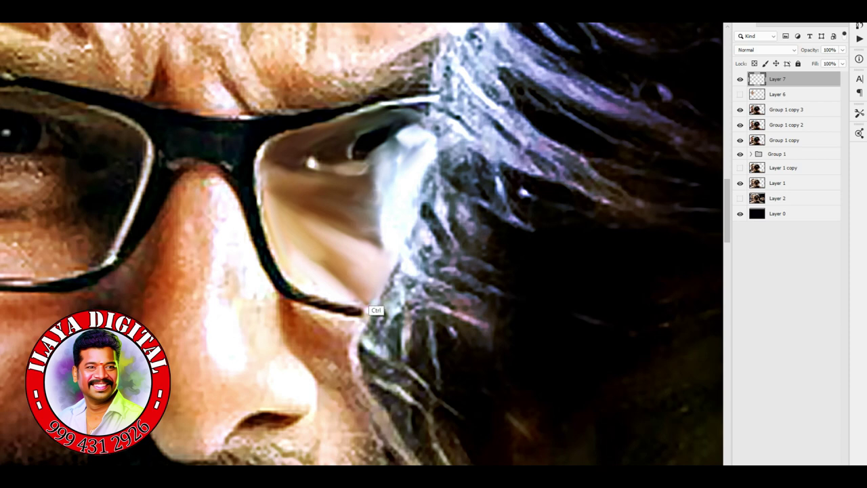
Show Layer 6 again and merge it with Layer 7.
{"action": "key", "text": "ctrl+minus"}
{"action": "key", "text": "ctrl+minus"}
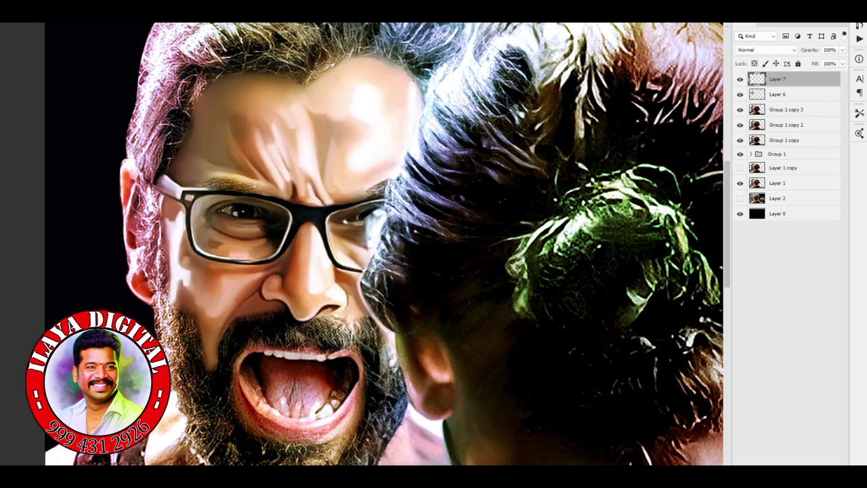
{"action": "key", "text": "alt+bracketleft"}
{"action": "key", "text": "Delete"}
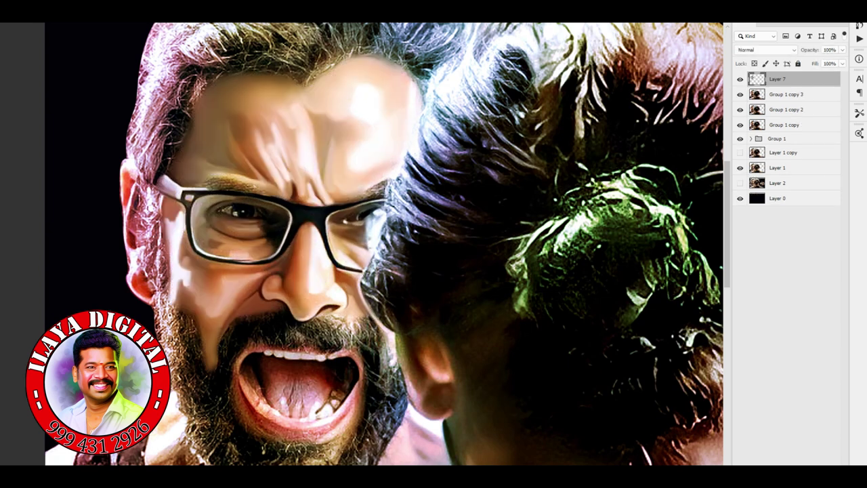
Smudge the dark brown neck shadow along the lower left beard edge smooth down to the throat.
{"action": "key", "text": "ctrl+plus"}
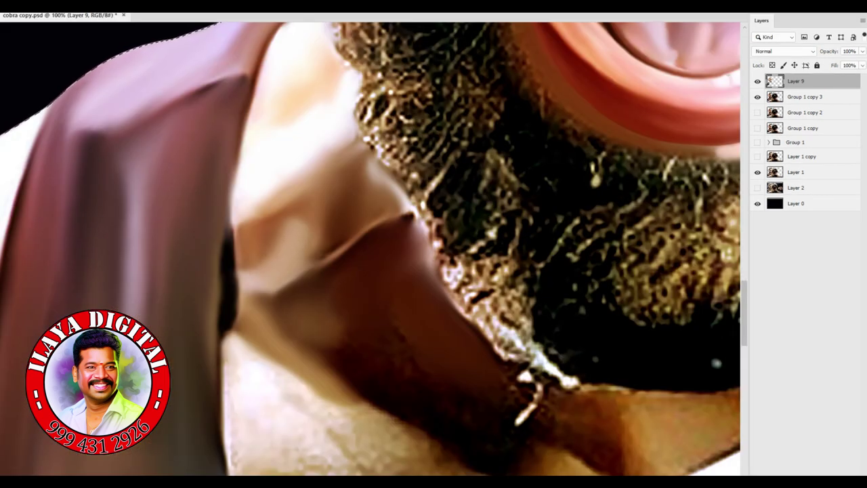
{"action": "left_click_drag", "start_coordinate": [502, 352], "coordinate": [556, 407]}
{"action": "left_click_drag", "start_coordinate": [410, 220], "coordinate": [424, 257]}
{"action": "left_click_drag", "start_coordinate": [505, 424], "coordinate": [552, 413]}
{"action": "left_click_drag", "start_coordinate": [546, 383], "coordinate": [603, 387]}
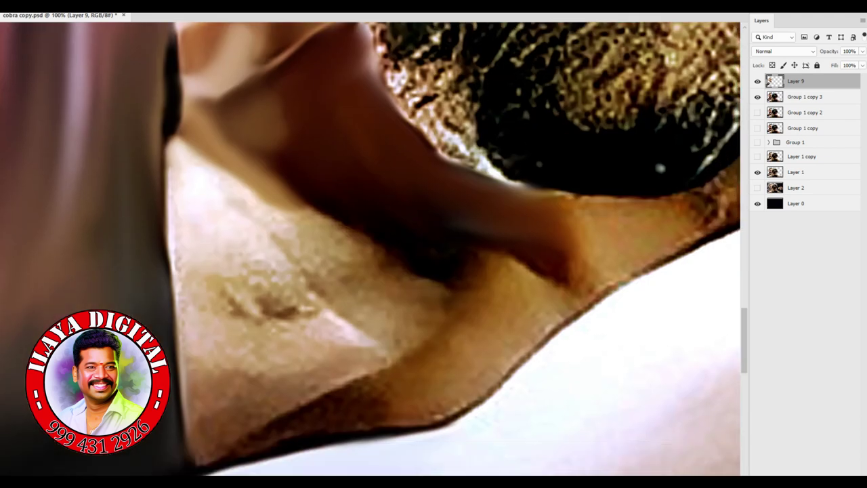
Smudge the grainy chest and collarbone skin between the man's shirt strap and the foreground shoulder smooth.
{"action": "mouse_move", "coordinate": [495, 281]}
{"action": "left_mouse_down"}
{"action": "mouse_move", "coordinate": [705, 196]}
{"action": "mouse_move", "coordinate": [623, 284]}
{"action": "mouse_move", "coordinate": [573, 251]}
{"action": "mouse_move", "coordinate": [471, 275]}
{"action": "mouse_move", "coordinate": [569, 265]}
{"action": "left_mouse_up"}
{"action": "mouse_move", "coordinate": [166, 190]}
{"action": "left_mouse_down"}
{"action": "mouse_move", "coordinate": [204, 292]}
{"action": "mouse_move", "coordinate": [257, 203]}
{"action": "mouse_move", "coordinate": [434, 298]}
{"action": "mouse_move", "coordinate": [360, 332]}
{"action": "mouse_move", "coordinate": [312, 305]}
{"action": "mouse_move", "coordinate": [285, 257]}
{"action": "mouse_move", "coordinate": [197, 339]}
{"action": "left_mouse_up"}
{"action": "mouse_move", "coordinate": [224, 407]}
{"action": "left_mouse_down"}
{"action": "mouse_move", "coordinate": [332, 387]}
{"action": "mouse_move", "coordinate": [319, 366]}
{"action": "mouse_move", "coordinate": [386, 308]}
{"action": "mouse_move", "coordinate": [342, 302]}
{"action": "left_mouse_up"}
{"action": "mouse_move", "coordinate": [291, 230]}
{"action": "left_mouse_down"}
{"action": "mouse_move", "coordinate": [230, 318]}
{"action": "mouse_move", "coordinate": [393, 301]}
{"action": "left_mouse_up"}
{"action": "left_click_drag", "start_coordinate": [454, 223], "coordinate": [478, 229]}
{"action": "left_click_drag", "start_coordinate": [339, 305], "coordinate": [413, 149]}
{"action": "left_click_drag", "start_coordinate": [407, 271], "coordinate": [420, 245]}
{"action": "mouse_move", "coordinate": [288, 200]}
{"action": "left_mouse_down"}
{"action": "mouse_move", "coordinate": [285, 261]}
{"action": "mouse_move", "coordinate": [308, 288]}
{"action": "left_mouse_up"}
Smooth the throat and the pinkish neck skin between the beard and the foreground person's ear.
{"action": "left_click_drag", "start_coordinate": [454, 240], "coordinate": [685, 119]}
{"action": "mouse_move", "coordinate": [413, 224]}
{"action": "left_mouse_down"}
{"action": "mouse_move", "coordinate": [487, 183]}
{"action": "mouse_move", "coordinate": [562, 176]}
{"action": "left_mouse_up"}
{"action": "mouse_move", "coordinate": [495, 231]}
{"action": "left_mouse_down"}
{"action": "mouse_move", "coordinate": [556, 189]}
{"action": "mouse_move", "coordinate": [542, 190]}
{"action": "left_mouse_up"}
{"action": "mouse_move", "coordinate": [339, 135]}
{"action": "left_mouse_down"}
{"action": "mouse_move", "coordinate": [325, 305]}
{"action": "mouse_move", "coordinate": [339, 441]}
{"action": "left_mouse_up"}
{"action": "mouse_move", "coordinate": [427, 237]}
{"action": "left_mouse_down"}
{"action": "mouse_move", "coordinate": [352, 372]}
{"action": "mouse_move", "coordinate": [461, 312]}
{"action": "left_mouse_up"}
{"action": "mouse_move", "coordinate": [454, 352]}
{"action": "left_mouse_down"}
{"action": "mouse_move", "coordinate": [515, 237]}
{"action": "mouse_move", "coordinate": [468, 149]}
{"action": "left_mouse_up"}
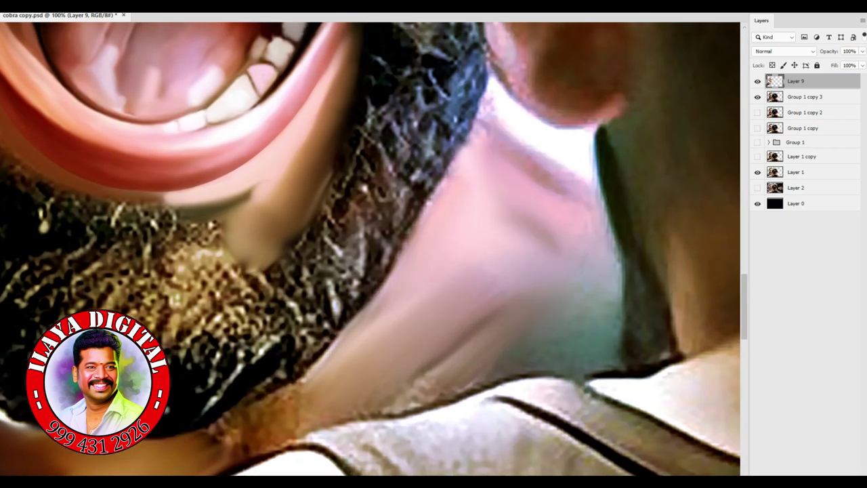
{"action": "left_click_drag", "start_coordinate": [434, 176], "coordinate": [421, 230]}
{"action": "left_click_drag", "start_coordinate": [474, 338], "coordinate": [305, 211]}
Smudge the pale skin on the right side of the foreground person's neck below the hairline.
{"action": "key", "text": "ctrl+minus"}
{"action": "key", "text": "ctrl+minus"}
{"action": "key", "text": "ctrl+minus"}
{"action": "key", "text": "ctrl+plus"}
{"action": "left_click_drag", "start_coordinate": [678, 126], "coordinate": [667, 204]}
{"action": "left_click_drag", "start_coordinate": [671, 312], "coordinate": [738, 318]}
{"action": "left_click_drag", "start_coordinate": [590, 224], "coordinate": [617, 149]}
{"action": "left_click_drag", "start_coordinate": [596, 244], "coordinate": [637, 146]}
{"action": "left_click_drag", "start_coordinate": [660, 230], "coordinate": [644, 119]}
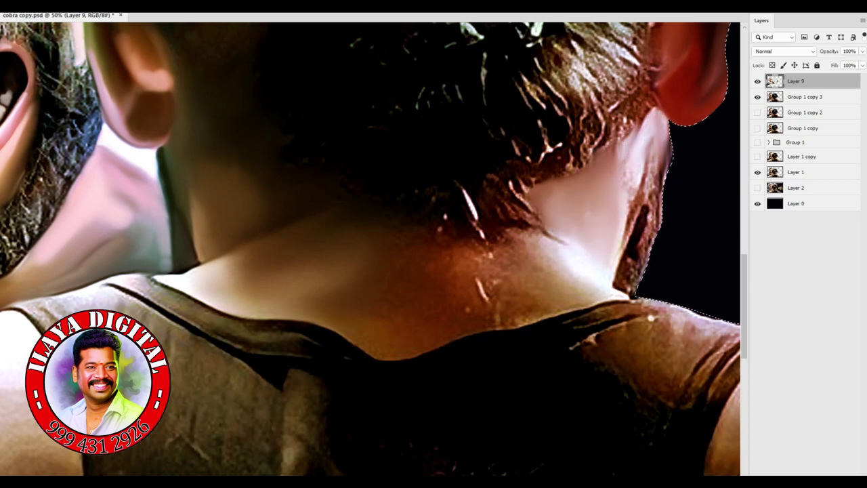
Smudge the grainy jaw edge below the red ear smooth, blending it into the right side of the neck.
{"action": "left_click_drag", "start_coordinate": [678, 217], "coordinate": [667, 122]}
{"action": "left_click_drag", "start_coordinate": [691, 312], "coordinate": [722, 318]}
{"action": "mouse_move", "coordinate": [637, 162]}
{"action": "left_mouse_down"}
{"action": "mouse_move", "coordinate": [630, 121]}
{"action": "mouse_move", "coordinate": [644, 223]}
{"action": "left_mouse_up"}
{"action": "left_click_drag", "start_coordinate": [610, 291], "coordinate": [637, 203]}
{"action": "left_click_drag", "start_coordinate": [684, 312], "coordinate": [739, 322]}
{"action": "left_click_drag", "start_coordinate": [658, 251], "coordinate": [661, 176]}
{"action": "left_click_drag", "start_coordinate": [643, 292], "coordinate": [661, 217]}
{"action": "left_click_drag", "start_coordinate": [671, 177], "coordinate": [667, 118]}
{"action": "left_click_drag", "start_coordinate": [637, 284], "coordinate": [644, 230]}
{"action": "left_click_drag", "start_coordinate": [671, 308], "coordinate": [732, 320]}
Blend the pale and reddish skin of the nape, removing the stray hairs above the shirt neckline.
{"action": "mouse_move", "coordinate": [576, 255]}
{"action": "left_mouse_down"}
{"action": "mouse_move", "coordinate": [542, 224]}
{"action": "mouse_move", "coordinate": [526, 186]}
{"action": "left_mouse_up"}
{"action": "left_click_drag", "start_coordinate": [433, 258], "coordinate": [542, 224]}
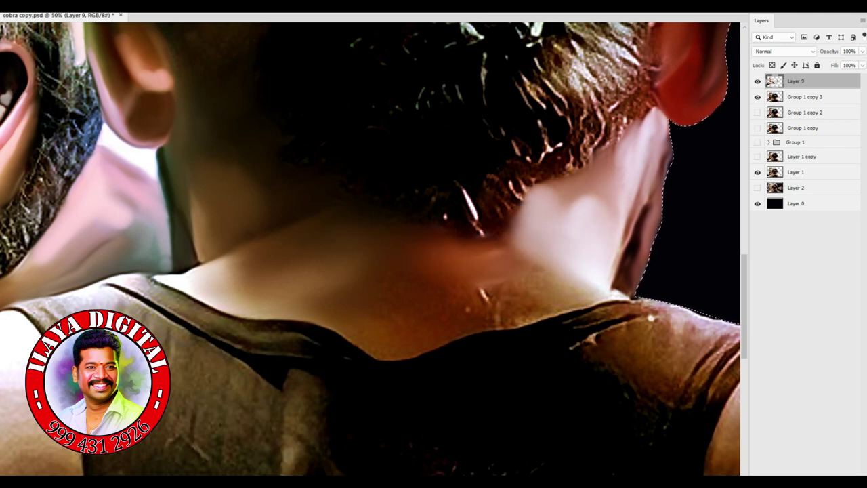
{"action": "left_click_drag", "start_coordinate": [494, 288], "coordinate": [407, 332]}
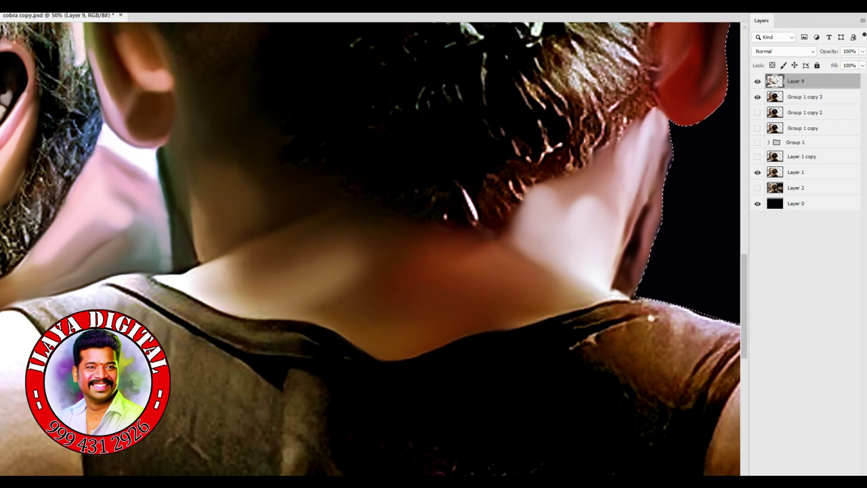
Smudge the foreground person's left shoulder and upper arm, blending the white highlight into the brown shadow.
{"action": "scroll", "coordinate": [374, 249], "scroll_direction": "up", "scroll_amount": 5}
{"action": "scroll", "coordinate": [374, 250], "scroll_direction": "left", "scroll_amount": 5}
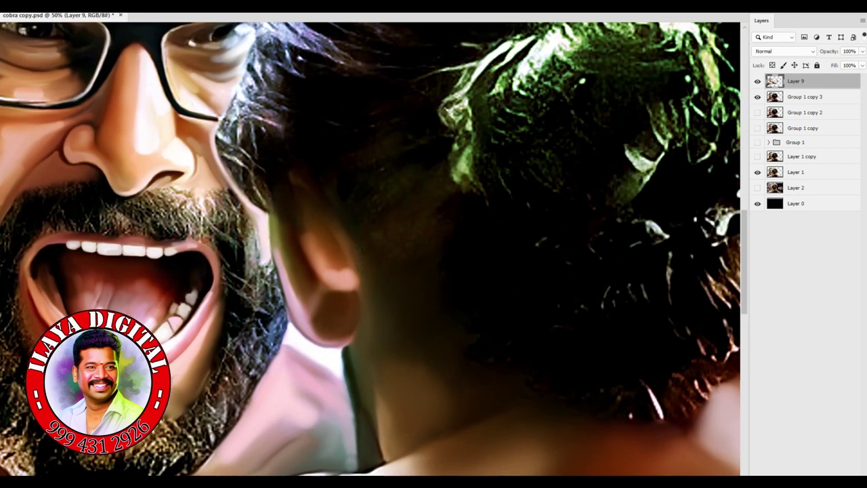
{"action": "scroll", "coordinate": [374, 249], "scroll_direction": "down", "scroll_amount": 10}
{"action": "scroll", "coordinate": [374, 249], "scroll_direction": "left", "scroll_amount": 5}
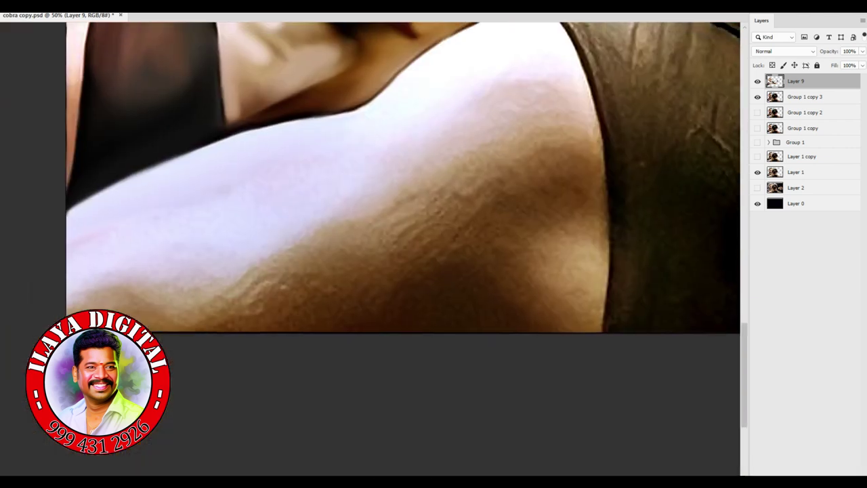
{"action": "mouse_move", "coordinate": [556, 117]}
{"action": "left_mouse_down"}
{"action": "mouse_move", "coordinate": [603, 118]}
{"action": "mouse_move", "coordinate": [610, 156]}
{"action": "mouse_move", "coordinate": [589, 332]}
{"action": "mouse_move", "coordinate": [420, 298]}
{"action": "mouse_move", "coordinate": [393, 264]}
{"action": "mouse_move", "coordinate": [488, 196]}
{"action": "mouse_move", "coordinate": [562, 305]}
{"action": "left_mouse_up"}
{"action": "left_click_drag", "start_coordinate": [501, 345], "coordinate": [610, 258]}
{"action": "left_click_drag", "start_coordinate": [576, 284], "coordinate": [576, 349]}
{"action": "mouse_move", "coordinate": [501, 339]}
{"action": "left_mouse_down"}
{"action": "mouse_move", "coordinate": [258, 349]}
{"action": "mouse_move", "coordinate": [305, 298]}
{"action": "mouse_move", "coordinate": [407, 258]}
{"action": "left_mouse_up"}
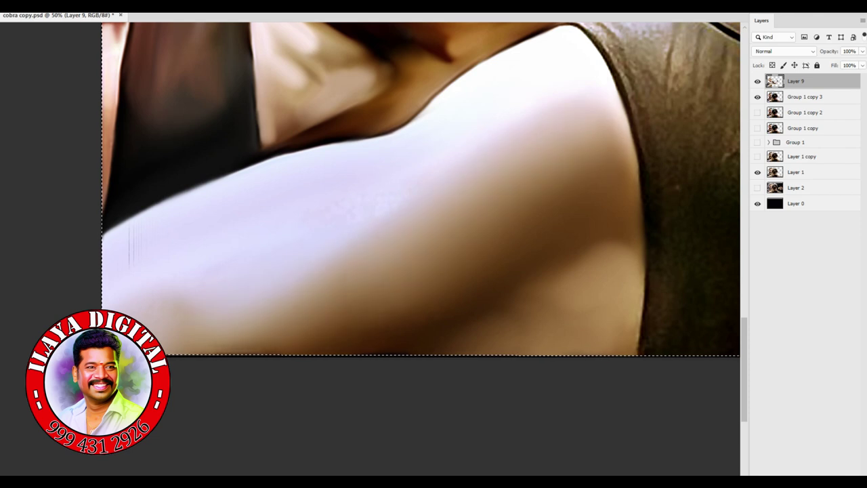
{"action": "left_click_drag", "start_coordinate": [353, 312], "coordinate": [156, 301]}
{"action": "left_click_drag", "start_coordinate": [461, 271], "coordinate": [536, 284]}
Smooth the fabric wrinkles on the left back of the tank top and its armhole edge.
{"action": "scroll", "coordinate": [373, 244], "scroll_direction": "up", "scroll_amount": 5}
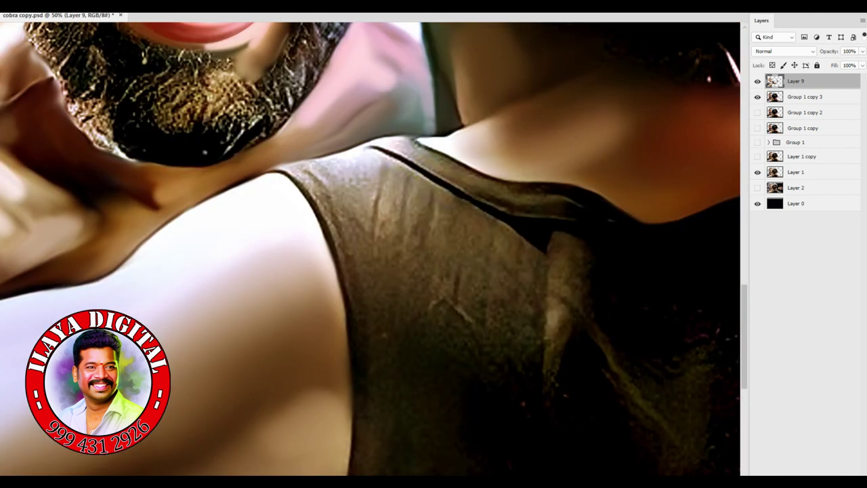
{"action": "mouse_move", "coordinate": [315, 187]}
{"action": "left_mouse_down"}
{"action": "mouse_move", "coordinate": [352, 312]}
{"action": "mouse_move", "coordinate": [349, 475]}
{"action": "left_mouse_up"}
{"action": "mouse_move", "coordinate": [379, 160]}
{"action": "left_mouse_down"}
{"action": "mouse_move", "coordinate": [475, 223]}
{"action": "mouse_move", "coordinate": [352, 210]}
{"action": "mouse_move", "coordinate": [406, 251]}
{"action": "mouse_move", "coordinate": [495, 254]}
{"action": "mouse_move", "coordinate": [406, 291]}
{"action": "mouse_move", "coordinate": [434, 379]}
{"action": "mouse_move", "coordinate": [542, 339]}
{"action": "mouse_move", "coordinate": [494, 325]}
{"action": "left_mouse_up"}
{"action": "scroll", "coordinate": [371, 249], "scroll_direction": "down", "scroll_amount": 5}
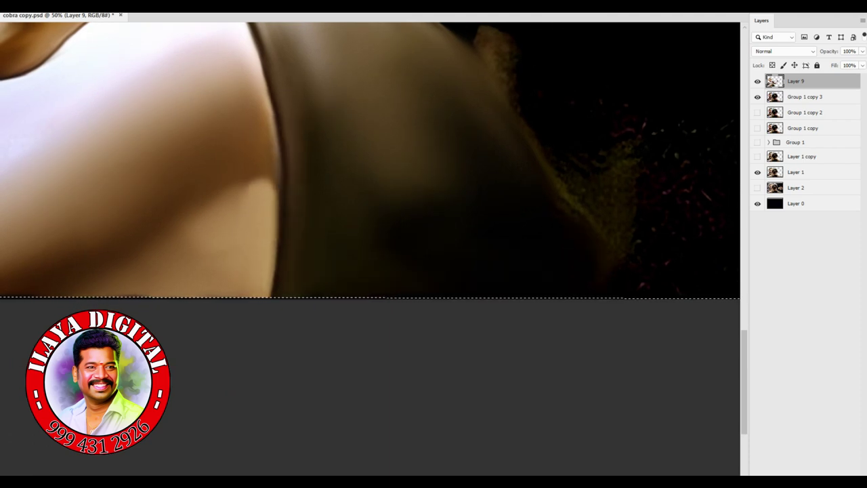
{"action": "scroll", "coordinate": [371, 176], "scroll_direction": "up", "scroll_amount": 1}
Smudge a light line along the left neck crease and clean up the left end of the shirt neckline.
{"action": "key", "text": "ctrl+1"}
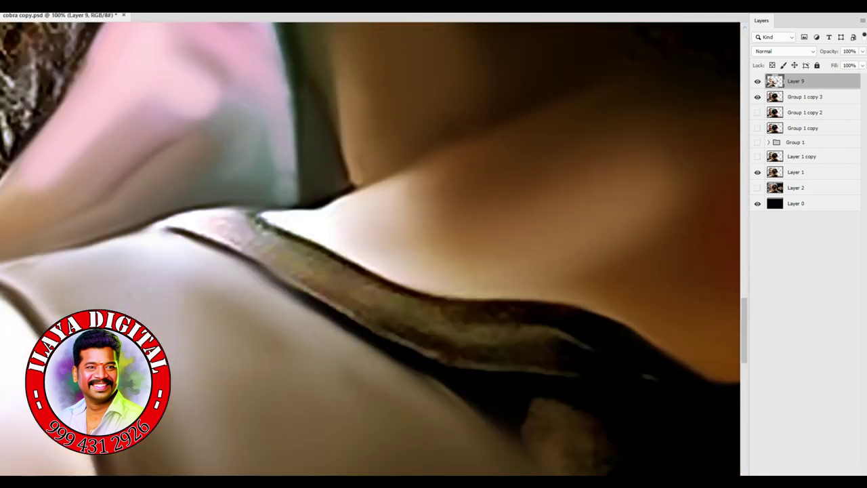
{"action": "mouse_move", "coordinate": [369, 190]}
{"action": "left_mouse_down"}
{"action": "mouse_move", "coordinate": [482, 137]}
{"action": "mouse_move", "coordinate": [466, 143]}
{"action": "left_mouse_up"}
{"action": "left_click_drag", "start_coordinate": [261, 224], "coordinate": [410, 286]}
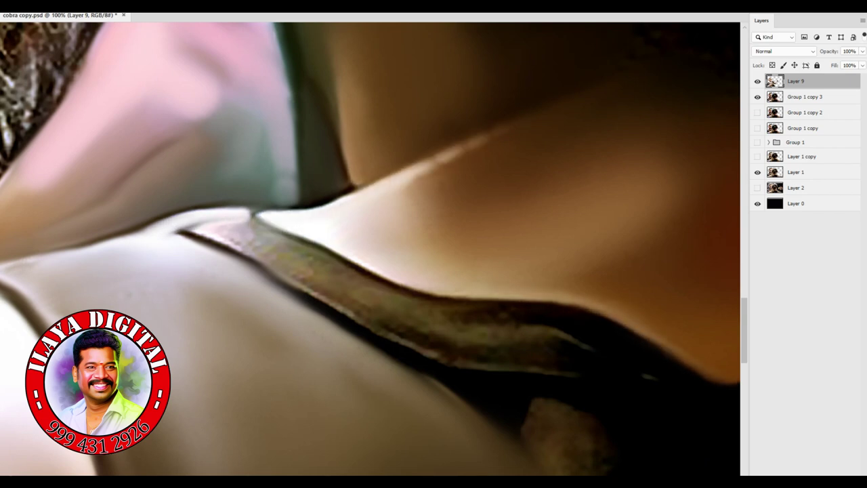
Smudge the textured collar band smooth and extend the highlight along the neck crease up toward the hairline.
{"action": "mouse_move", "coordinate": [240, 225]}
{"action": "left_mouse_down"}
{"action": "mouse_move", "coordinate": [335, 290]}
{"action": "mouse_move", "coordinate": [433, 339]}
{"action": "mouse_move", "coordinate": [569, 366]}
{"action": "left_mouse_up"}
{"action": "mouse_move", "coordinate": [237, 264]}
{"action": "left_mouse_down"}
{"action": "mouse_move", "coordinate": [488, 427]}
{"action": "mouse_move", "coordinate": [512, 466]}
{"action": "left_mouse_up"}
{"action": "mouse_move", "coordinate": [407, 326]}
{"action": "left_mouse_down"}
{"action": "mouse_move", "coordinate": [298, 251]}
{"action": "mouse_move", "coordinate": [582, 342]}
{"action": "mouse_move", "coordinate": [339, 298]}
{"action": "mouse_move", "coordinate": [589, 342]}
{"action": "mouse_move", "coordinate": [345, 292]}
{"action": "left_mouse_up"}
{"action": "left_click_drag", "start_coordinate": [380, 183], "coordinate": [563, 98]}
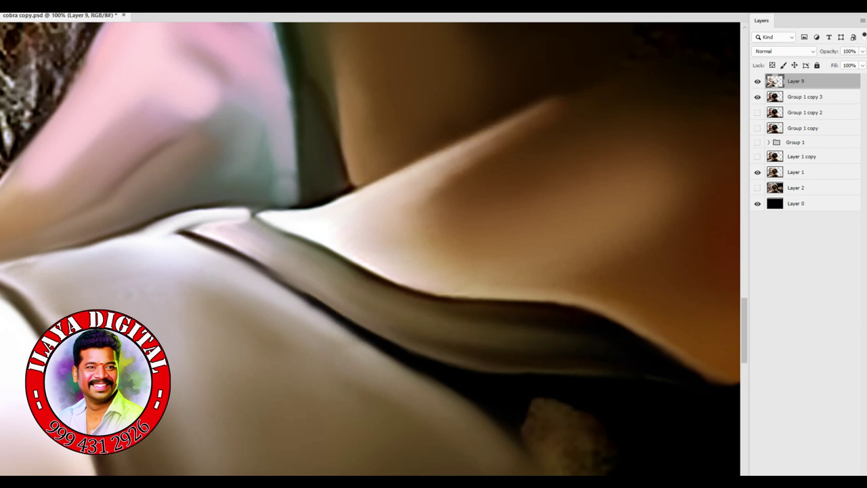
{"action": "left_click_drag", "start_coordinate": [475, 271], "coordinate": [285, 237]}
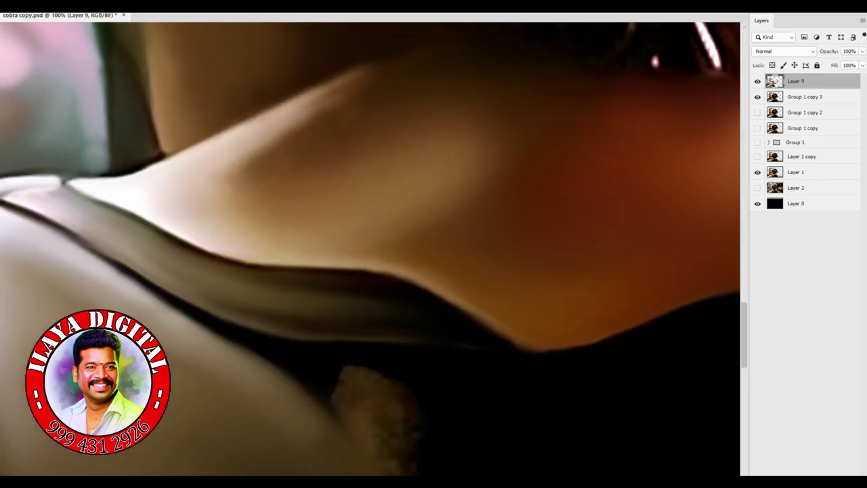
{"action": "left_click_drag", "start_coordinate": [373, 271], "coordinate": [378, 170]}
{"action": "mouse_move", "coordinate": [339, 277]}
{"action": "left_mouse_down"}
{"action": "mouse_move", "coordinate": [390, 349]}
{"action": "mouse_move", "coordinate": [433, 319]}
{"action": "mouse_move", "coordinate": [373, 251]}
{"action": "left_mouse_up"}
Smudge the tank top's right shoulder panel, neckline edge and armhole folds into smooth brown shading.
{"action": "key", "text": "ctrl+0"}
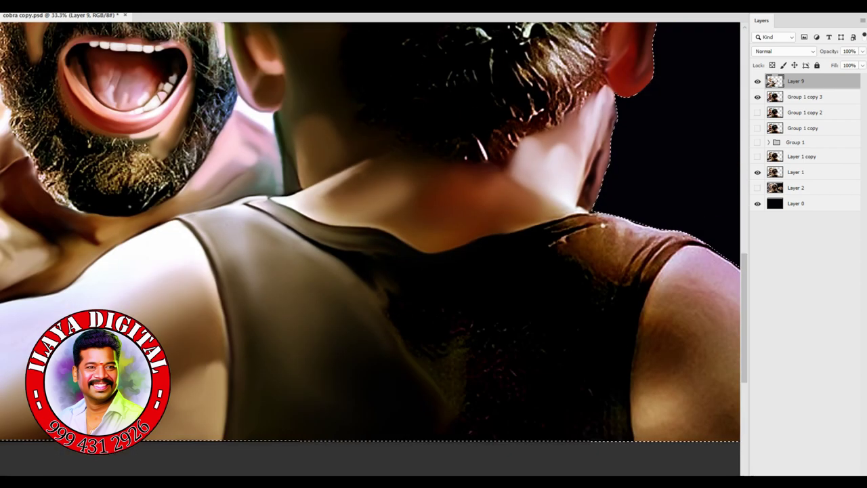
{"action": "key", "text": "ctrl+plus"}
{"action": "key", "text": "ctrl+plus"}
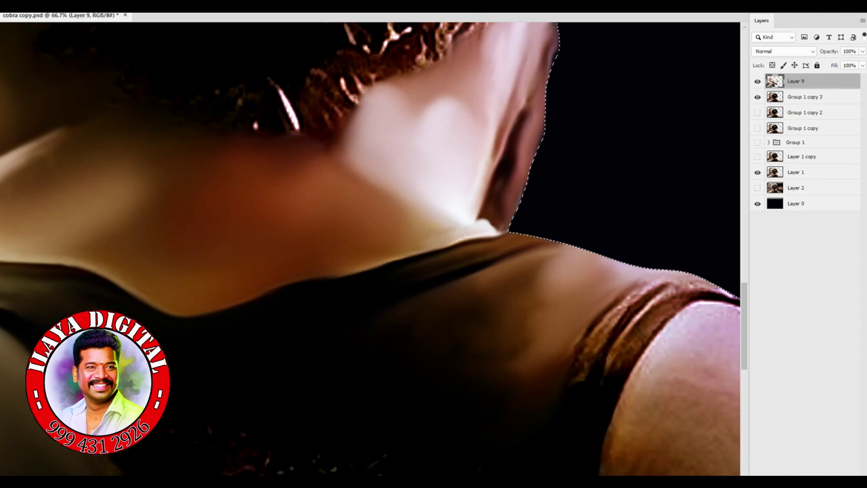
{"action": "scroll", "coordinate": [371, 244], "scroll_direction": "down", "scroll_amount": 5}
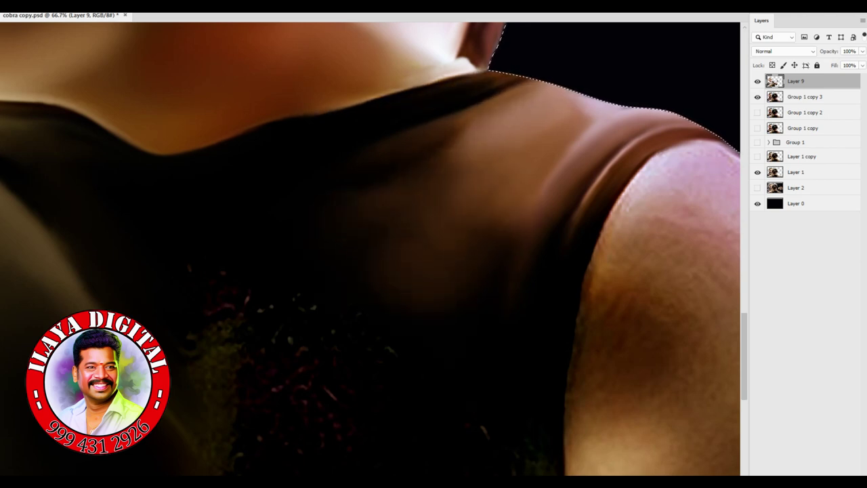
Smudge away the coloured speckles and texture on the dark lower back of the tank top.
{"action": "scroll", "coordinate": [370, 244], "scroll_direction": "down", "scroll_amount": 5}
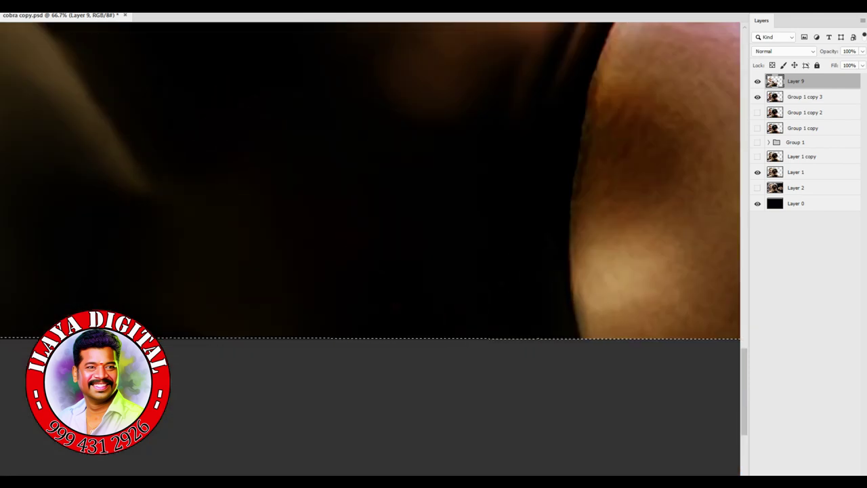
{"action": "key", "text": "ctrl+minus"}
{"action": "key", "text": "ctrl+minus"}
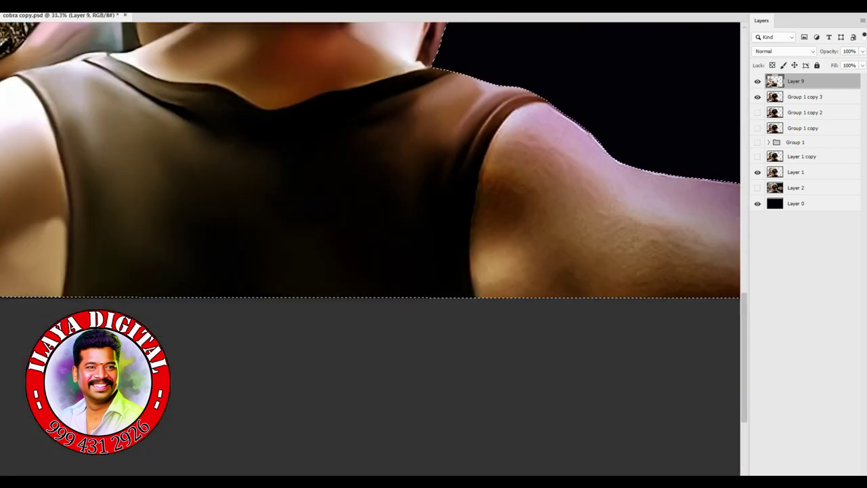
Smudge the textured skin of the back-turned man's bare right shoulder and arm smooth, out to the canvas edge.
{"action": "key", "text": "ctrl+plus"}
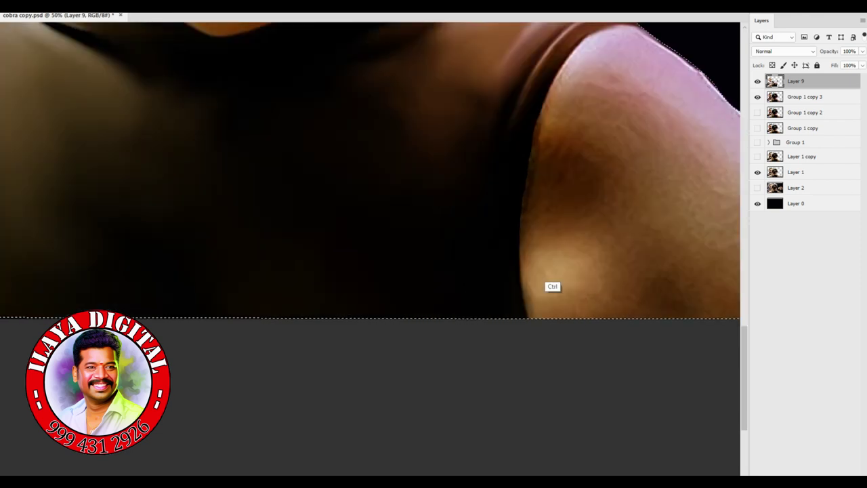
{"action": "scroll", "coordinate": [373, 227], "scroll_direction": "right", "scroll_amount": 5}
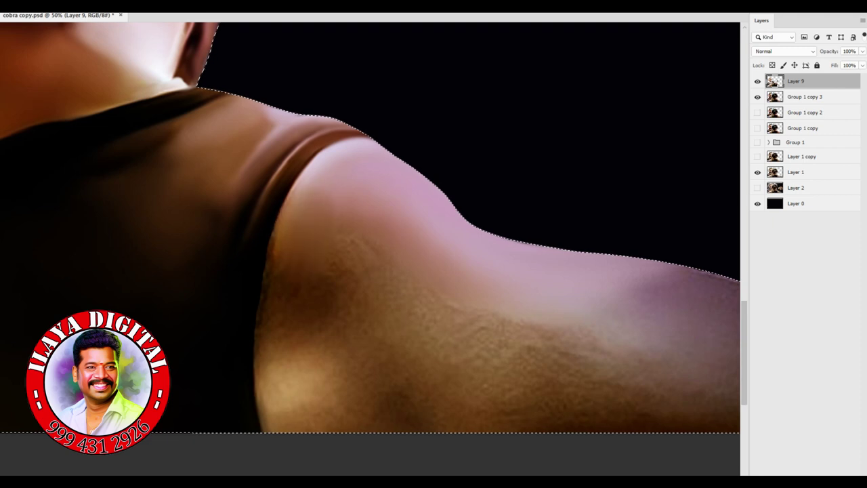
{"action": "scroll", "coordinate": [370, 227], "scroll_direction": "down", "scroll_amount": 5}
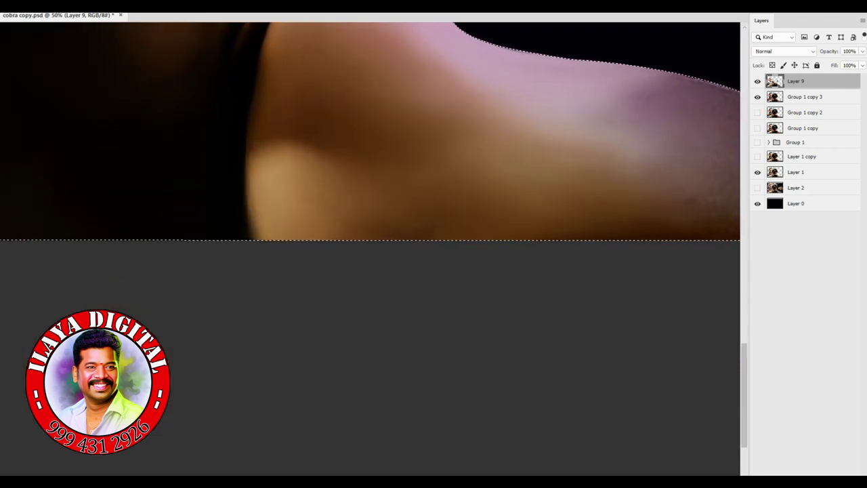
{"action": "scroll", "coordinate": [370, 227], "scroll_direction": "up", "scroll_amount": 4}
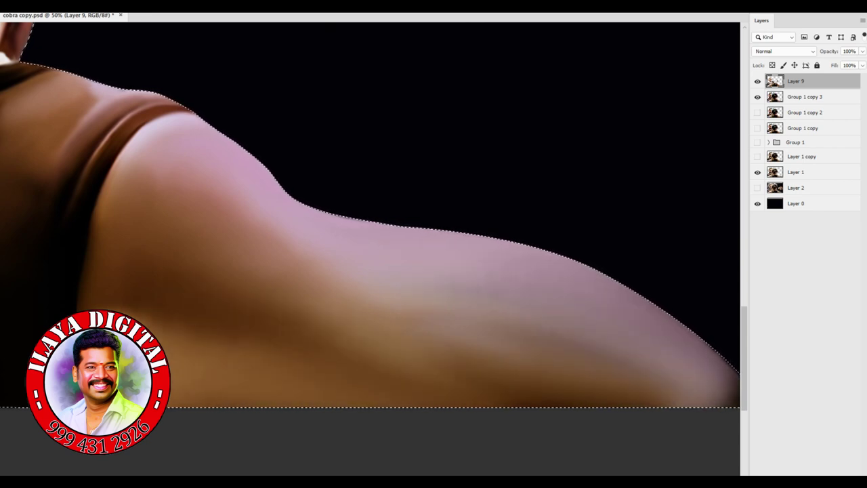
{"action": "scroll", "coordinate": [370, 216], "scroll_direction": "right", "scroll_amount": 4}
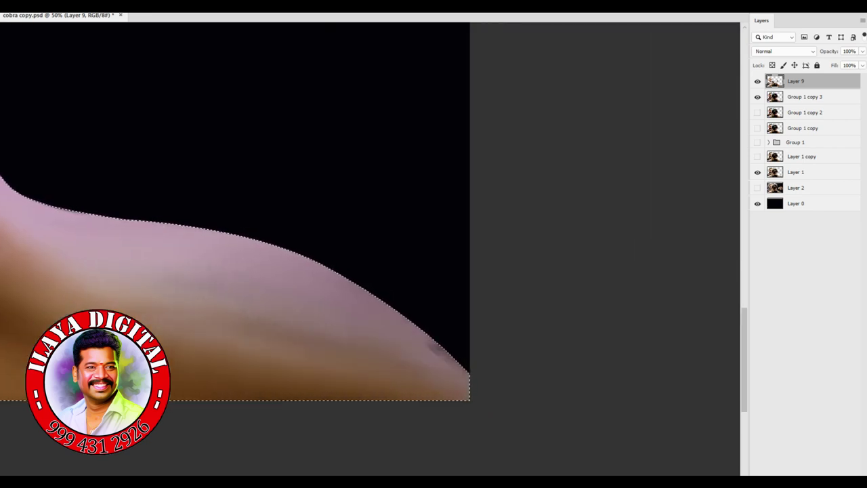
Choose an 11 px dotted hair brush tip for smudging and open its brush settings.
{"action": "key", "text": "ctrl+0"}
{"action": "scroll", "coordinate": [338, 203], "scroll_direction": "up", "scroll_amount": 5}
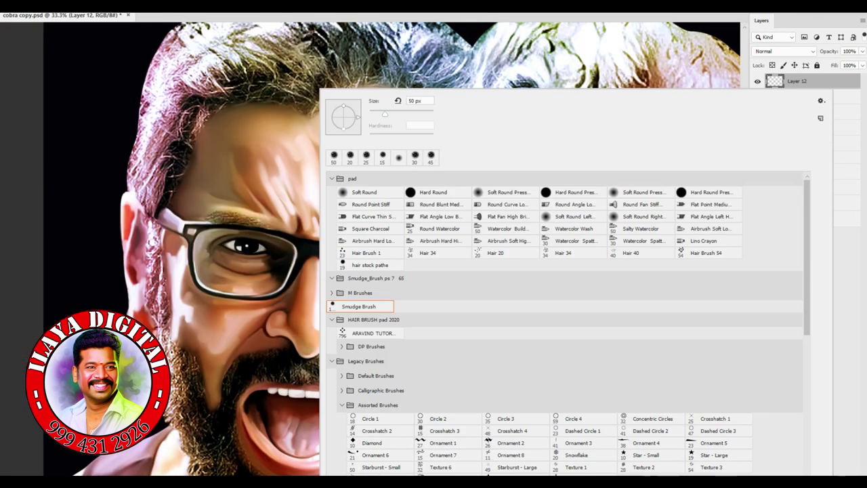
{"action": "scroll", "coordinate": [568, 325], "scroll_direction": "down", "scroll_amount": 5}
{"action": "double_click", "coordinate": [581, 268]}
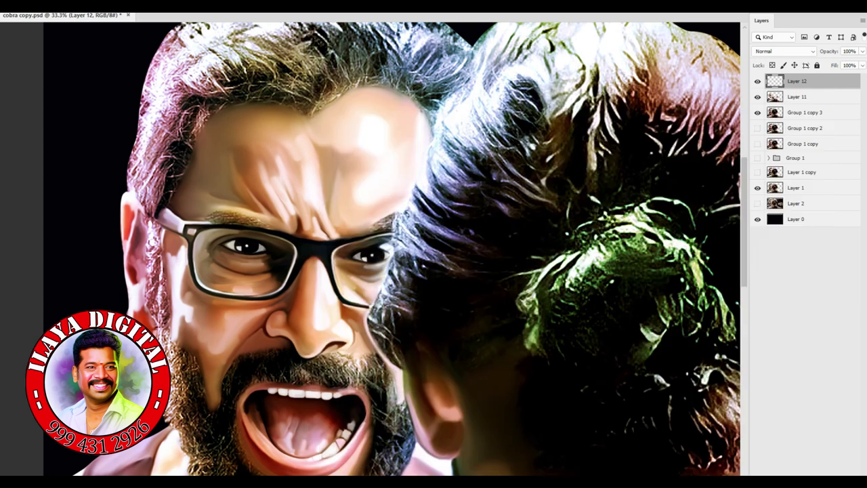
{"action": "key", "text": "F5"}
{"action": "mouse_move", "coordinate": [644, 185]}
{"action": "left_mouse_down"}
{"action": "mouse_move", "coordinate": [735, 230]}
{"action": "mouse_move", "coordinate": [745, 222]}
{"action": "left_mouse_up"}
Smudge the eyebrow beside the dark hair and the upper hairs of the other eyebrow into fine strands with a 20 px brush.
{"action": "scroll", "coordinate": [369, 254], "scroll_direction": "up", "scroll_amount": 5}
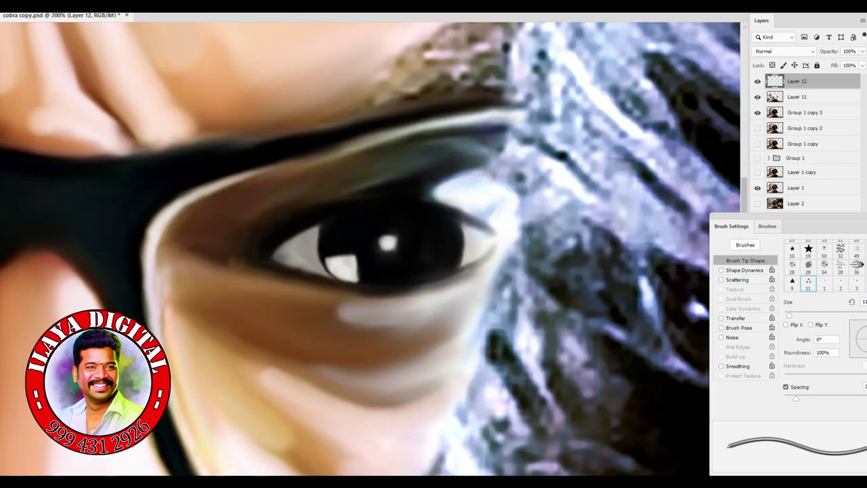
{"action": "scroll", "coordinate": [370, 254], "scroll_direction": "up", "scroll_amount": 2}
{"action": "key", "text": "]"}
{"action": "mouse_move", "coordinate": [424, 145]}
{"action": "left_mouse_down"}
{"action": "mouse_move", "coordinate": [466, 169]}
{"action": "mouse_move", "coordinate": [379, 186]}
{"action": "left_mouse_up"}
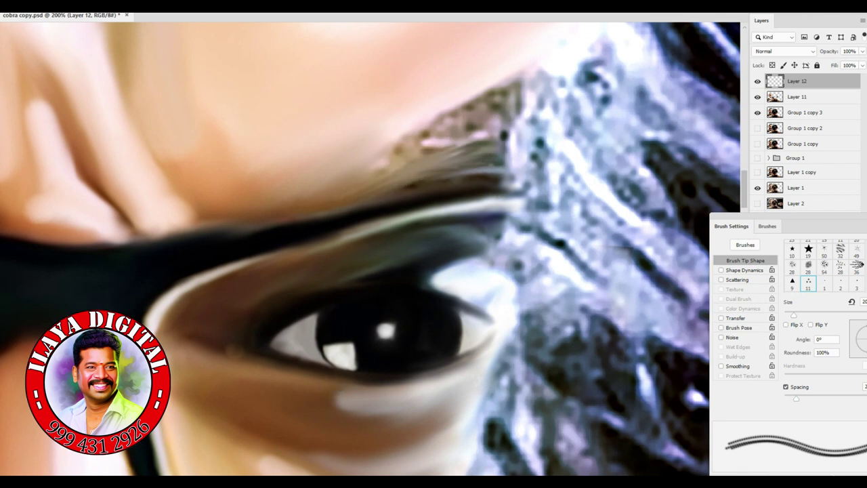
{"action": "left_click_drag", "start_coordinate": [488, 149], "coordinate": [399, 176]}
{"action": "left_click_drag", "start_coordinate": [512, 108], "coordinate": [420, 146]}
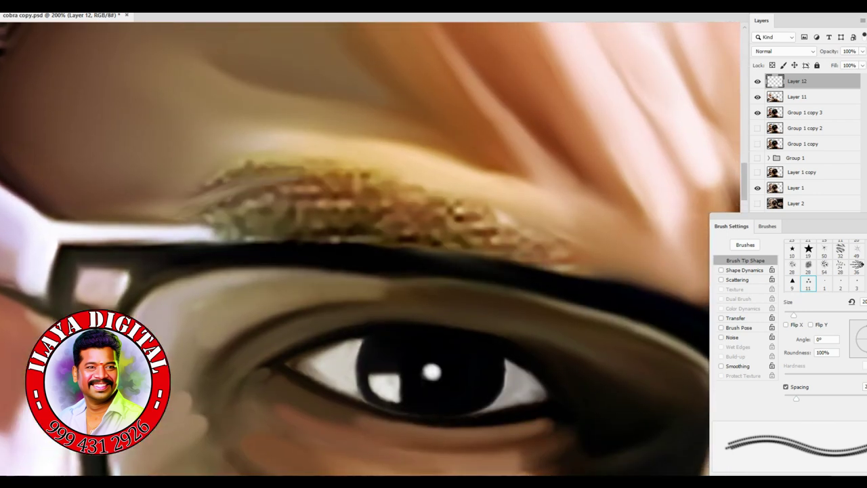
{"action": "left_click_drag", "start_coordinate": [407, 207], "coordinate": [268, 193]}
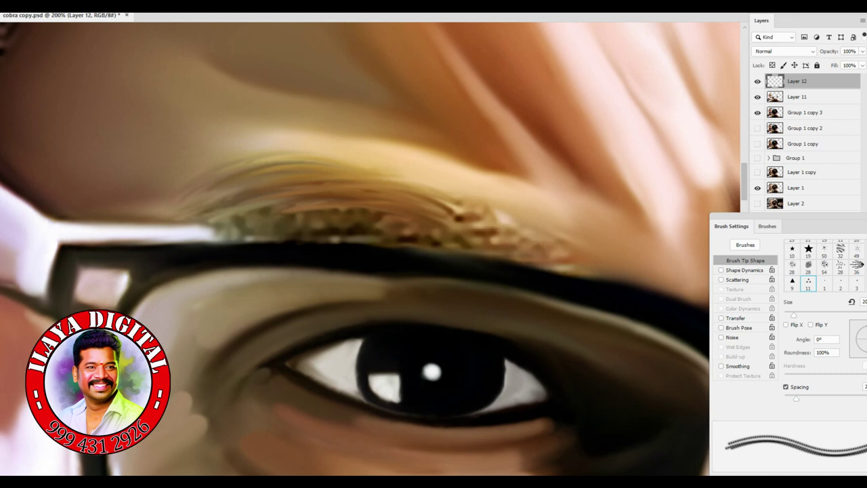
Resize the document to a smaller image size.
{"action": "key", "text": "ctrl+alt+i"}
{"action": "type", "text": "2"}
{"action": "key", "text": "Return"}
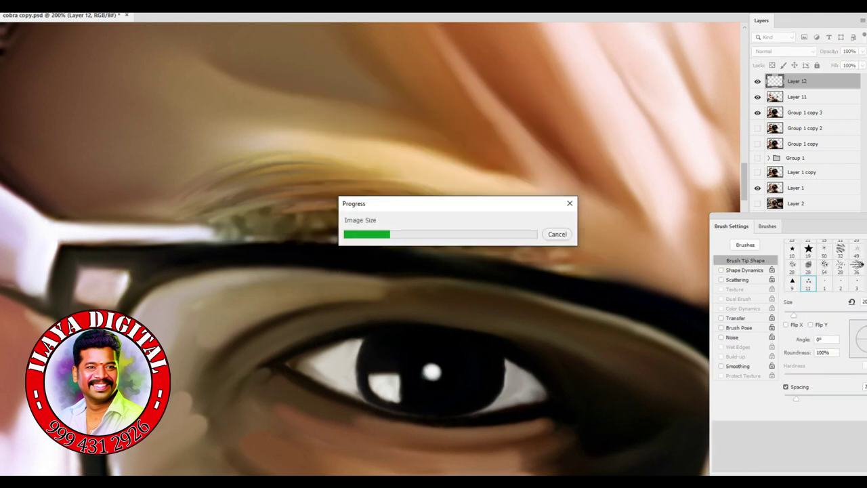
Smudge the rest of the left eyebrow down to the glasses frame into fine curved hairs with a 15 px brush.
{"action": "key", "text": "ctrl+minus"}
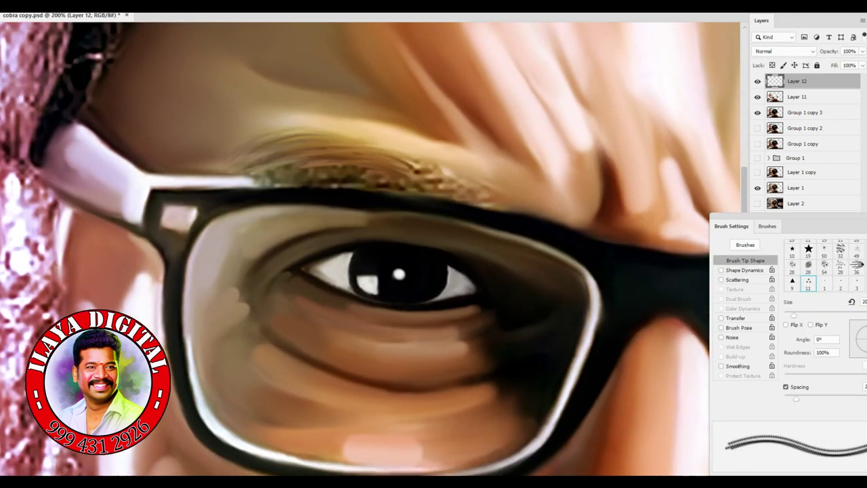
{"action": "key", "text": "ctrl+plus"}
{"action": "key", "text": "ctrl+plus"}
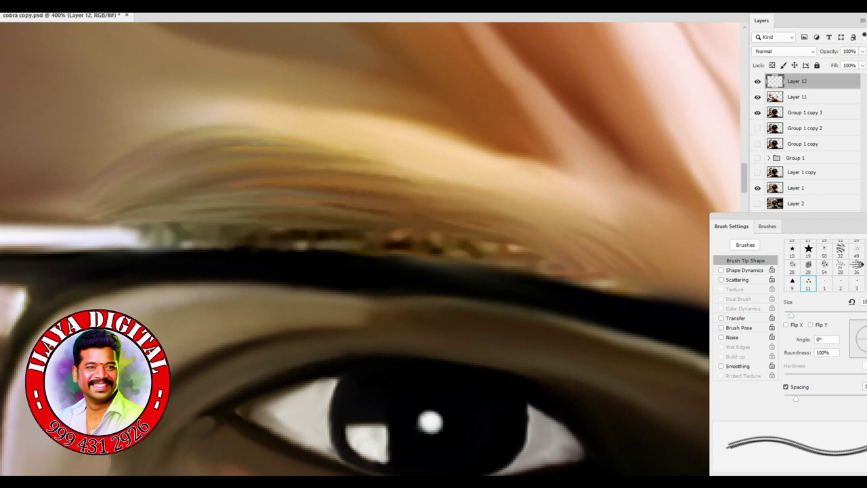
{"action": "key", "text": "F5"}
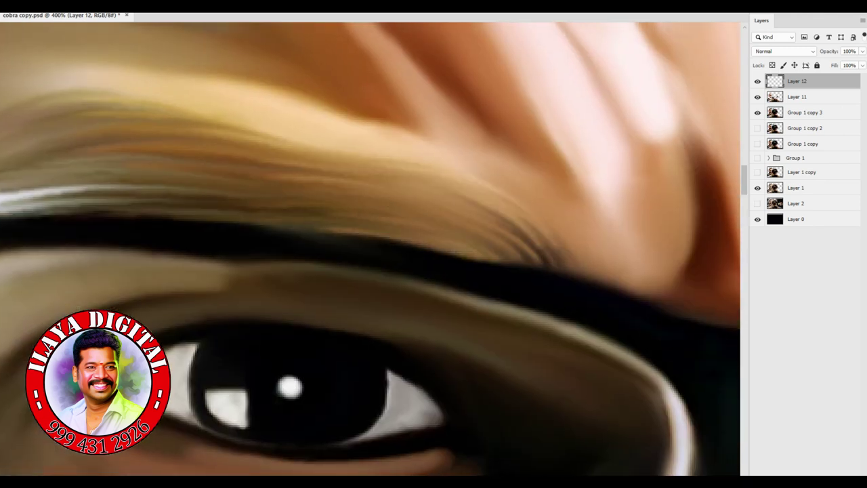
Smudge the right half of the mustache into curved strands running down past the mouth corner.
{"action": "key", "text": "ctrl+0"}
{"action": "key", "text": "ctrl+plus"}
{"action": "key", "text": "ctrl+plus"}
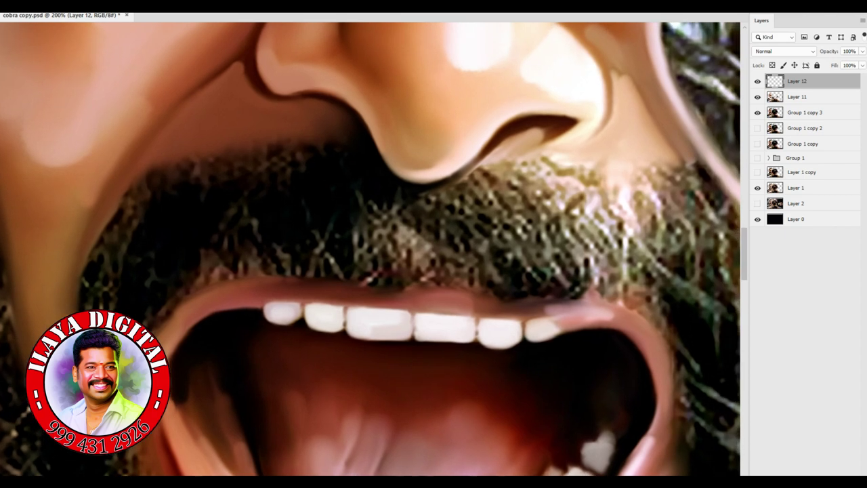
{"action": "scroll", "coordinate": [372, 250], "scroll_direction": "right", "scroll_amount": 5}
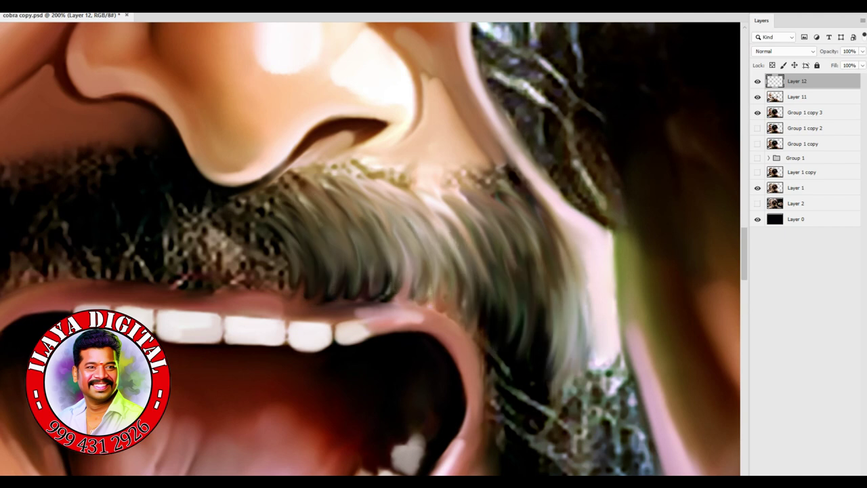
{"action": "scroll", "coordinate": [370, 249], "scroll_direction": "down", "scroll_amount": 3}
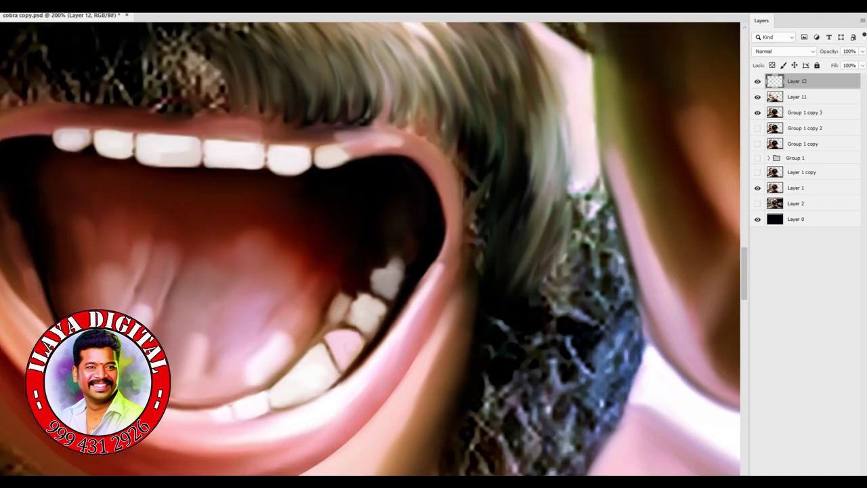
Smudge the left half and centre of the mustache into dark curved strands below the nose.
{"action": "scroll", "coordinate": [370, 249], "scroll_direction": "up", "scroll_amount": 3}
{"action": "scroll", "coordinate": [370, 249], "scroll_direction": "left", "scroll_amount": 3}
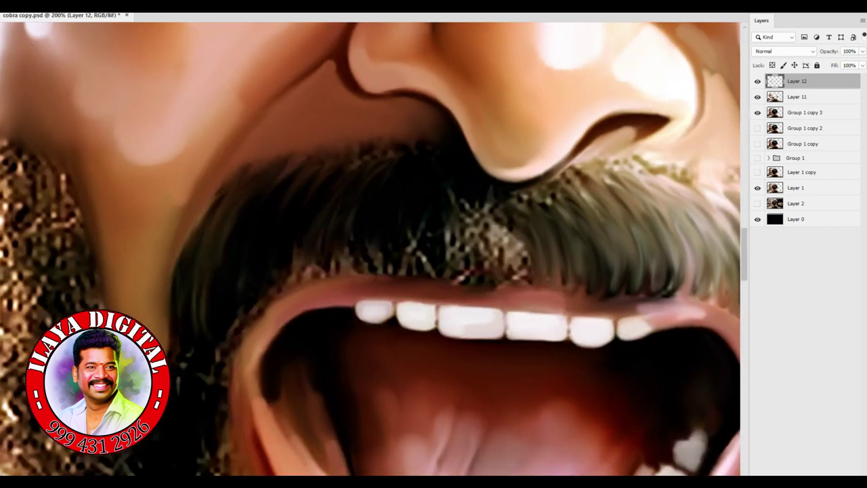
{"action": "scroll", "coordinate": [370, 249], "scroll_direction": "up", "scroll_amount": 2}
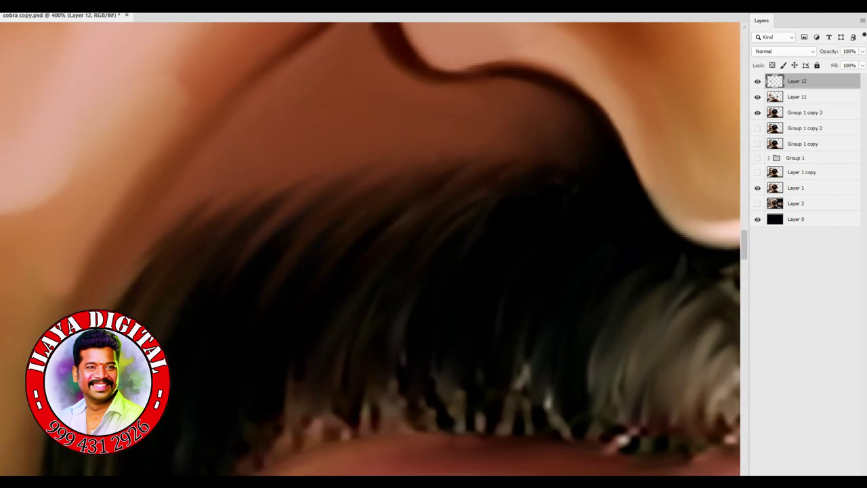
{"action": "scroll", "coordinate": [370, 249], "scroll_direction": "down", "scroll_amount": 2}
{"action": "scroll", "coordinate": [371, 249], "scroll_direction": "right", "scroll_amount": 3}
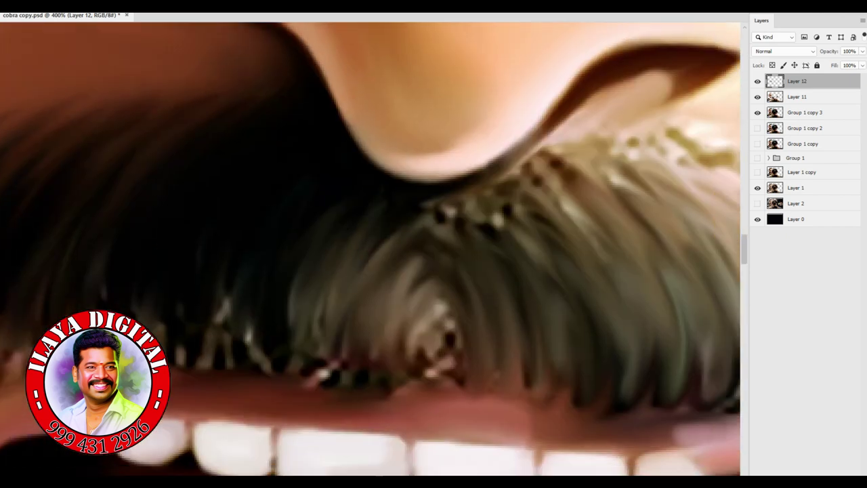
Smudge the mustache's lower centre edge into short tapered hairs over the upper lip.
{"action": "left_click_drag", "start_coordinate": [215, 366], "coordinate": [431, 342]}
{"action": "left_click_drag", "start_coordinate": [204, 369], "coordinate": [178, 318]}
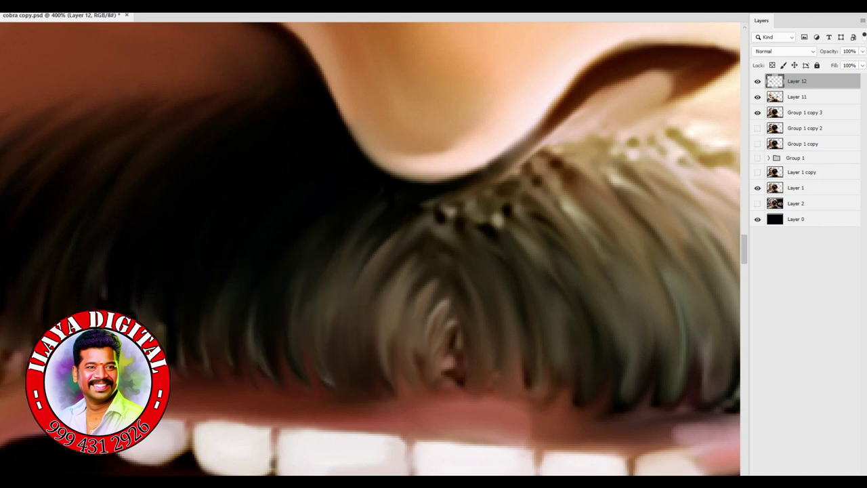
{"action": "left_click_drag", "start_coordinate": [169, 363], "coordinate": [156, 317]}
{"action": "left_click_drag", "start_coordinate": [169, 339], "coordinate": [400, 308]}
{"action": "left_click_drag", "start_coordinate": [318, 299], "coordinate": [310, 266]}
{"action": "mouse_move", "coordinate": [373, 332]}
{"action": "left_mouse_down"}
{"action": "mouse_move", "coordinate": [352, 271]}
{"action": "mouse_move", "coordinate": [369, 290]}
{"action": "left_mouse_up"}
{"action": "mouse_move", "coordinate": [257, 328]}
{"action": "left_mouse_down"}
{"action": "mouse_move", "coordinate": [237, 274]}
{"action": "mouse_move", "coordinate": [275, 295]}
{"action": "left_mouse_up"}
{"action": "left_click_drag", "start_coordinate": [318, 319], "coordinate": [313, 265]}
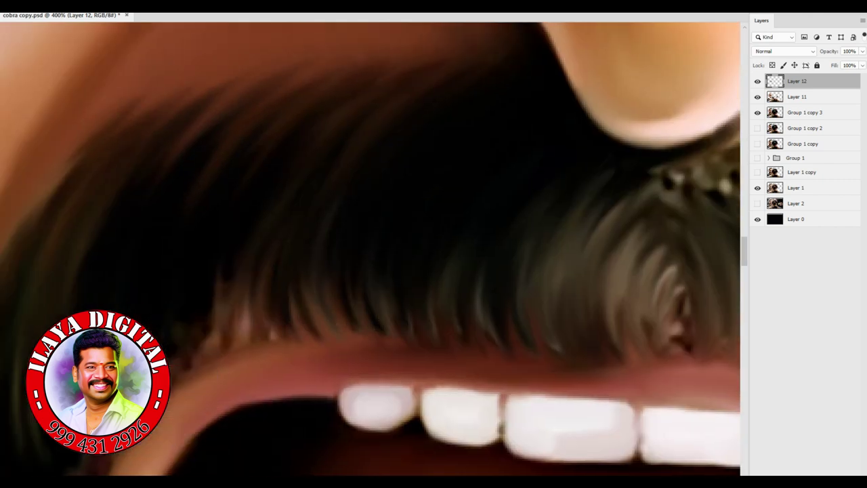
Smudge the mustache's lower left fringe and the hair beside the left mouth corner into dark, soft strands.
{"action": "scroll", "coordinate": [370, 249], "scroll_direction": "left", "scroll_amount": 4}
{"action": "scroll", "coordinate": [370, 248], "scroll_direction": "down", "scroll_amount": 1}
{"action": "left_click_drag", "start_coordinate": [529, 315], "coordinate": [524, 247]}
{"action": "left_click_drag", "start_coordinate": [563, 324], "coordinate": [552, 242]}
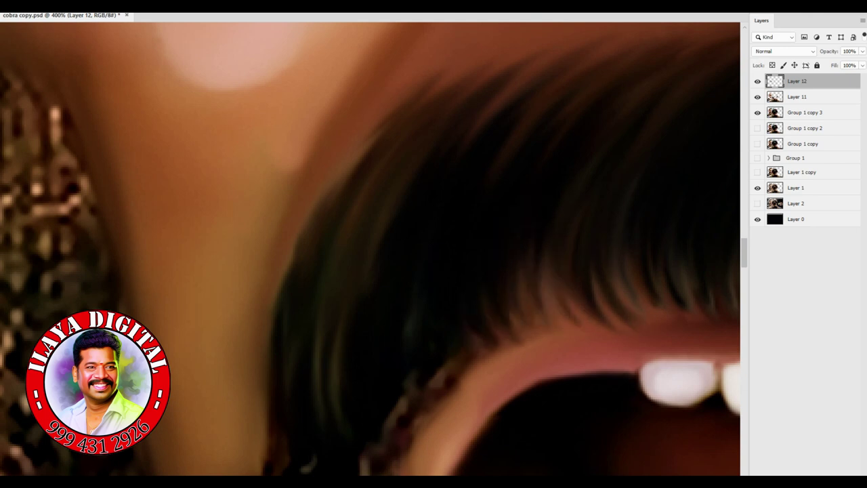
{"action": "scroll", "coordinate": [370, 249], "scroll_direction": "down", "scroll_amount": 3}
{"action": "scroll", "coordinate": [370, 249], "scroll_direction": "down", "scroll_amount": 4}
{"action": "left_click_drag", "start_coordinate": [276, 328], "coordinate": [286, 256]}
{"action": "left_click_drag", "start_coordinate": [245, 305], "coordinate": [242, 273]}
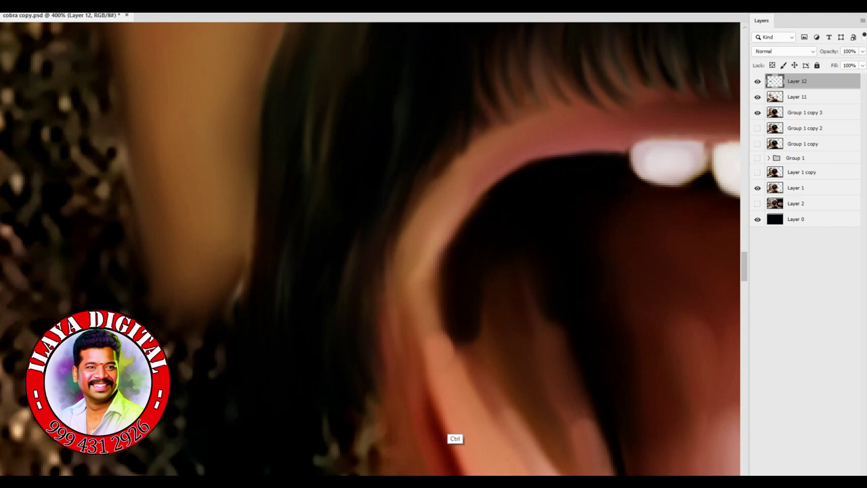
Smudge the speckled top edge of the mustache below the right nostril and cheek into fine hairs blending into the skin.
{"action": "scroll", "coordinate": [370, 249], "scroll_direction": "down", "scroll_amount": 5}
{"action": "scroll", "coordinate": [370, 248], "scroll_direction": "up", "scroll_amount": 5}
{"action": "mouse_move", "coordinate": [224, 234]}
{"action": "left_mouse_down"}
{"action": "mouse_move", "coordinate": [298, 200]}
{"action": "mouse_move", "coordinate": [386, 183]}
{"action": "mouse_move", "coordinate": [474, 200]}
{"action": "mouse_move", "coordinate": [569, 204]}
{"action": "mouse_move", "coordinate": [597, 188]}
{"action": "mouse_move", "coordinate": [651, 203]}
{"action": "mouse_move", "coordinate": [620, 284]}
{"action": "left_mouse_up"}
{"action": "mouse_move", "coordinate": [257, 244]}
{"action": "left_mouse_down"}
{"action": "mouse_move", "coordinate": [339, 207]}
{"action": "mouse_move", "coordinate": [427, 204]}
{"action": "mouse_move", "coordinate": [478, 312]}
{"action": "left_mouse_up"}
{"action": "mouse_move", "coordinate": [515, 213]}
{"action": "left_mouse_down"}
{"action": "mouse_move", "coordinate": [539, 302]}
{"action": "mouse_move", "coordinate": [596, 197]}
{"action": "left_mouse_up"}
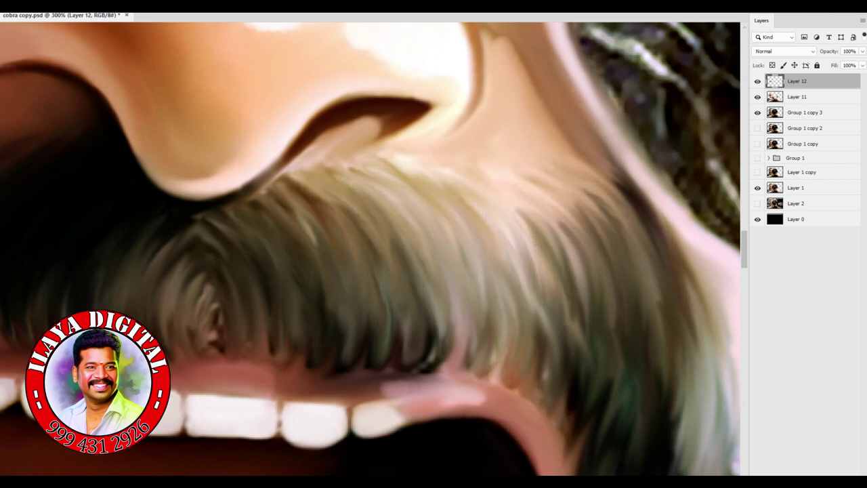
Refine the mustache's lower right edge with thin strands over the lip and down beside the right mouth corner.
{"action": "left_click_drag", "start_coordinate": [552, 274], "coordinate": [562, 417]}
{"action": "left_click_drag", "start_coordinate": [434, 294], "coordinate": [478, 383]}
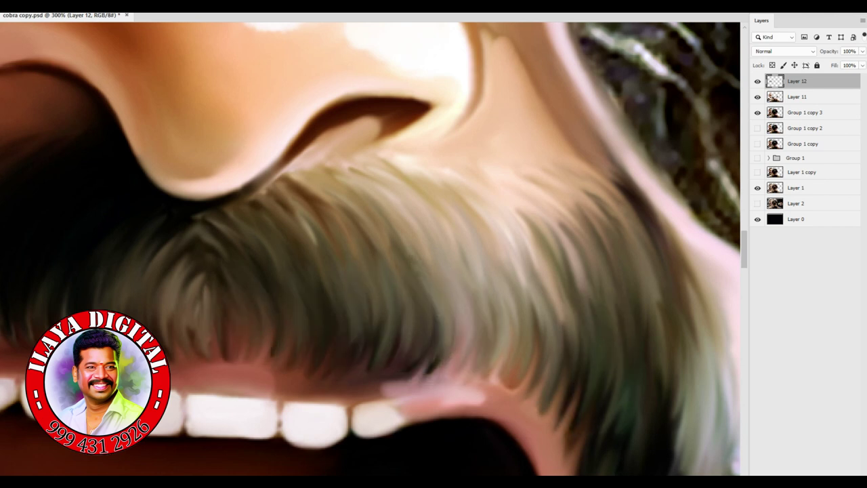
{"action": "left_click_drag", "start_coordinate": [474, 305], "coordinate": [284, 34]}
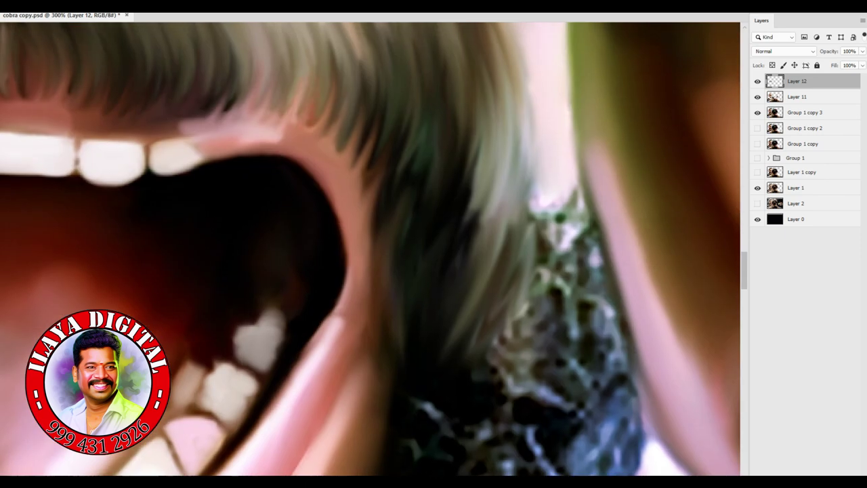
{"action": "left_click_drag", "start_coordinate": [345, 62], "coordinate": [369, 176]}
{"action": "left_click_drag", "start_coordinate": [478, 68], "coordinate": [502, 230]}
{"action": "left_click_drag", "start_coordinate": [285, 305], "coordinate": [332, 108]}
Smudge the inner edge of the left beard along the cheek into curved hair strands.
{"action": "key", "text": "ctrl+minus"}
{"action": "key", "text": "ctrl+minus"}
{"action": "key", "text": "ctrl+minus"}
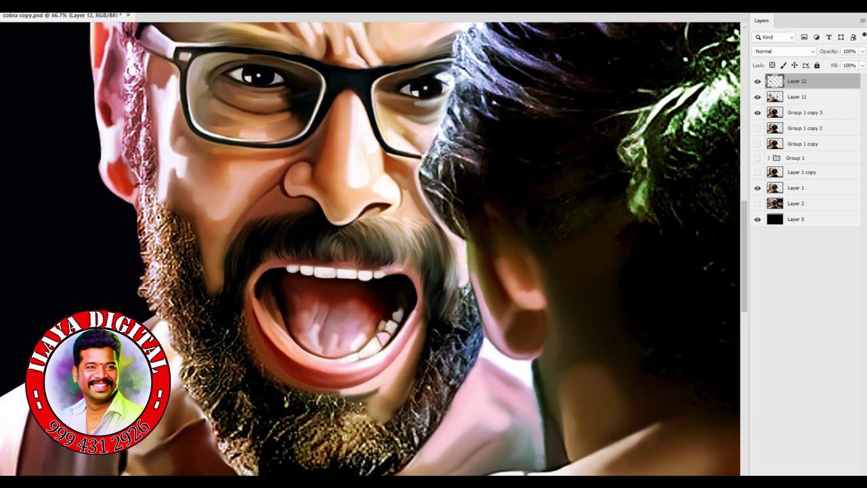
{"action": "key", "text": "ctrl+plus"}
{"action": "key", "text": "ctrl+plus"}
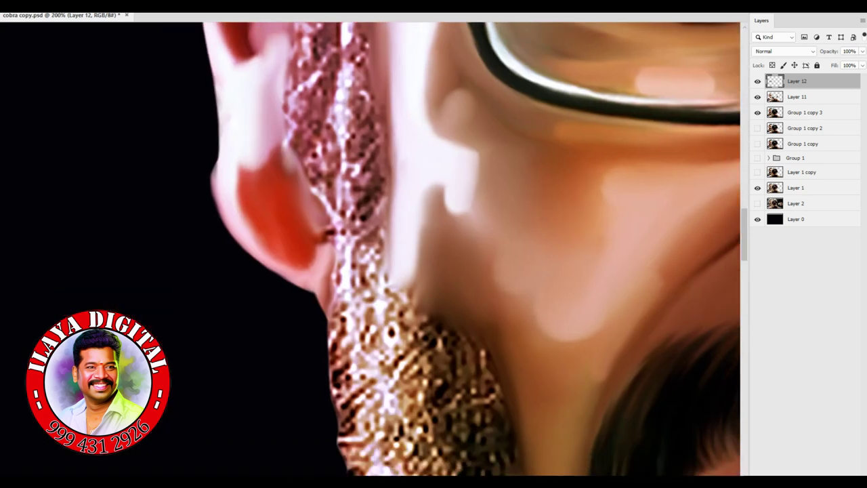
{"action": "scroll", "coordinate": [467, 249], "scroll_direction": "down", "scroll_amount": 3}
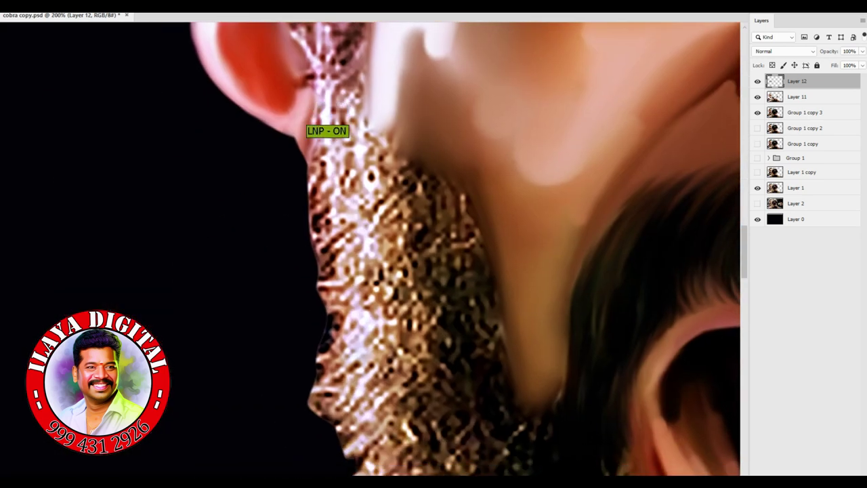
{"action": "left_click_drag", "start_coordinate": [379, 272], "coordinate": [434, 176]}
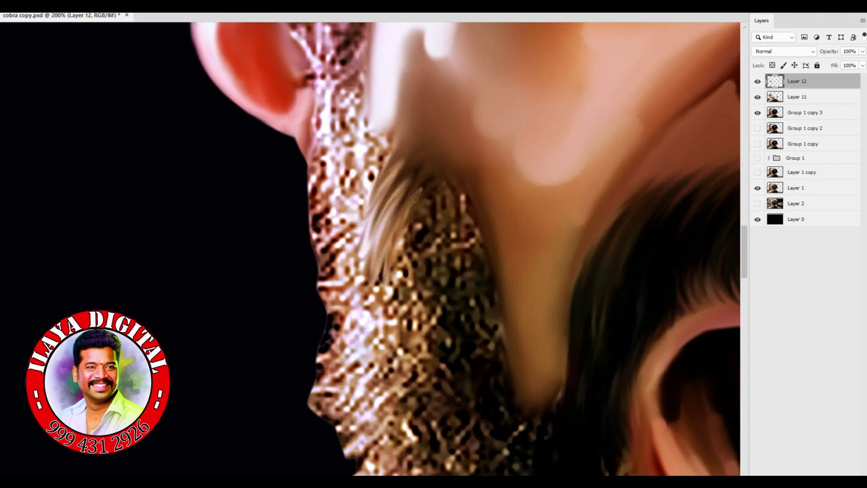
{"action": "left_click_drag", "start_coordinate": [407, 299], "coordinate": [461, 196]}
{"action": "left_click_drag", "start_coordinate": [427, 339], "coordinate": [481, 237]}
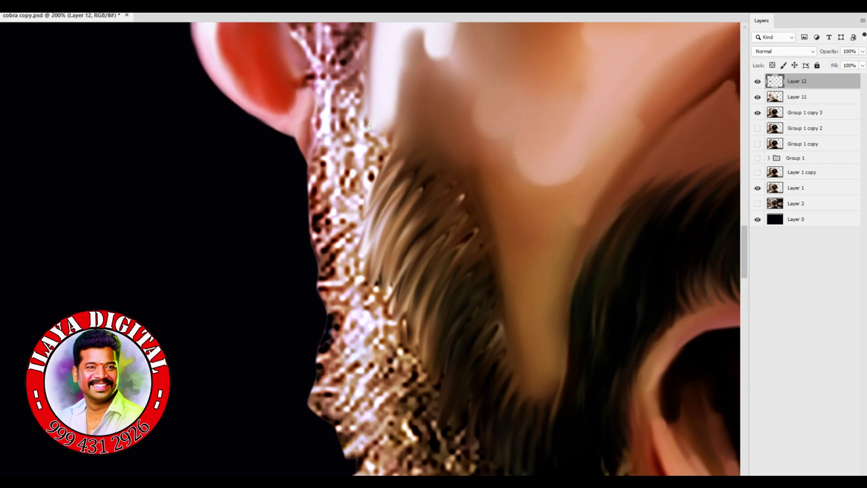
Refine the upper left beard's inner edge into fine strands that fade softly into the cheek skin.
{"action": "key", "text": "ctrl+0"}
{"action": "key", "text": "ctrl+plus"}
{"action": "key", "text": "ctrl+plus"}
{"action": "key", "text": "ctrl+plus"}
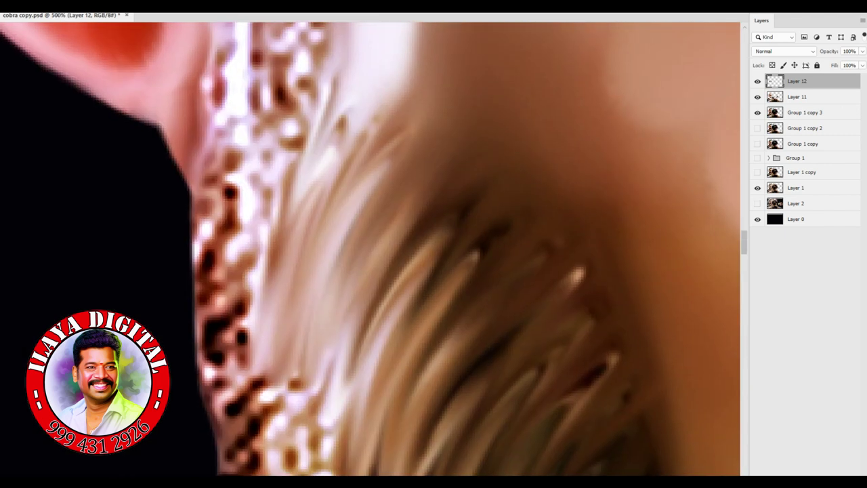
{"action": "key", "text": "ctrl+minus"}
{"action": "key", "text": "ctrl+minus"}
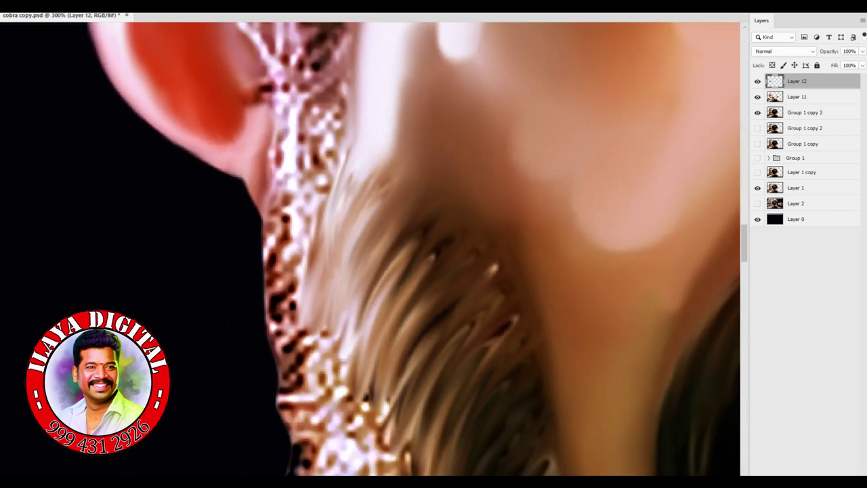
{"action": "left_click_drag", "start_coordinate": [397, 325], "coordinate": [359, 196]}
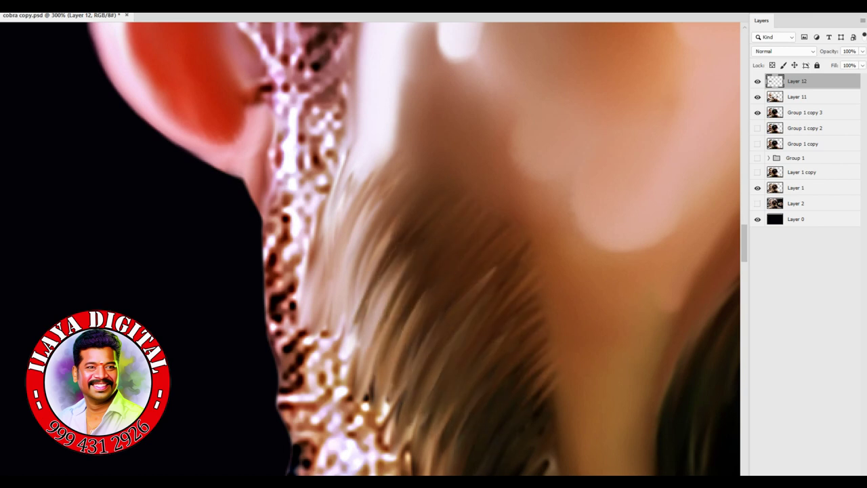
Load the Group 1 copy layer's outline as a selection and smudge the speckled outer left beard along the jaw into flowing strands.
{"action": "scroll", "coordinate": [484, 141], "scroll_direction": "down", "scroll_amount": 3}
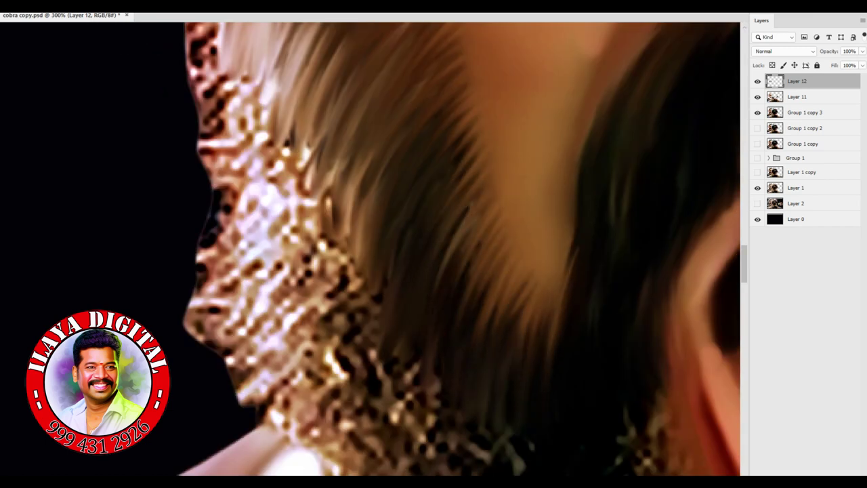
{"action": "left_click", "coordinate": [775, 143], "text": "ctrl"}
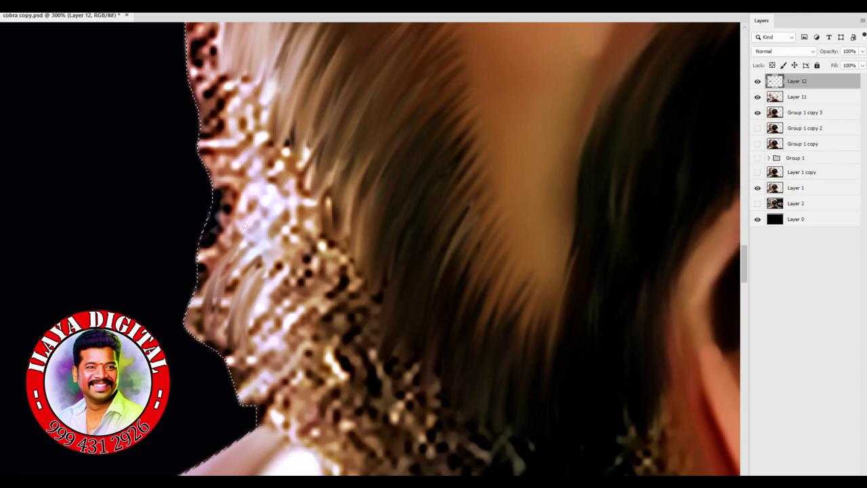
{"action": "mouse_move", "coordinate": [258, 338]}
{"action": "left_mouse_down"}
{"action": "mouse_move", "coordinate": [284, 379]}
{"action": "mouse_move", "coordinate": [311, 380]}
{"action": "mouse_move", "coordinate": [217, 305]}
{"action": "mouse_move", "coordinate": [189, 54]}
{"action": "left_mouse_up"}
{"action": "left_click_drag", "start_coordinate": [407, 407], "coordinate": [387, 227]}
{"action": "mouse_move", "coordinate": [292, 217]}
{"action": "left_mouse_down"}
{"action": "mouse_move", "coordinate": [346, 360]}
{"action": "mouse_move", "coordinate": [409, 312]}
{"action": "mouse_move", "coordinate": [417, 380]}
{"action": "left_mouse_up"}
{"action": "left_click_drag", "start_coordinate": [319, 224], "coordinate": [427, 407]}
{"action": "left_click_drag", "start_coordinate": [338, 265], "coordinate": [353, 393]}
{"action": "mouse_move", "coordinate": [393, 441]}
{"action": "left_mouse_down"}
{"action": "mouse_move", "coordinate": [427, 379]}
{"action": "mouse_move", "coordinate": [346, 284]}
{"action": "mouse_move", "coordinate": [318, 230]}
{"action": "left_mouse_up"}
{"action": "mouse_move", "coordinate": [389, 149]}
{"action": "left_mouse_down"}
{"action": "mouse_move", "coordinate": [352, 258]}
{"action": "mouse_move", "coordinate": [416, 318]}
{"action": "mouse_move", "coordinate": [462, 248]}
{"action": "mouse_move", "coordinate": [440, 366]}
{"action": "mouse_move", "coordinate": [461, 407]}
{"action": "left_mouse_up"}
{"action": "mouse_move", "coordinate": [359, 217]}
{"action": "left_mouse_down"}
{"action": "mouse_move", "coordinate": [345, 115]}
{"action": "mouse_move", "coordinate": [325, 81]}
{"action": "mouse_move", "coordinate": [332, 217]}
{"action": "mouse_move", "coordinate": [366, 135]}
{"action": "mouse_move", "coordinate": [393, 203]}
{"action": "left_mouse_up"}
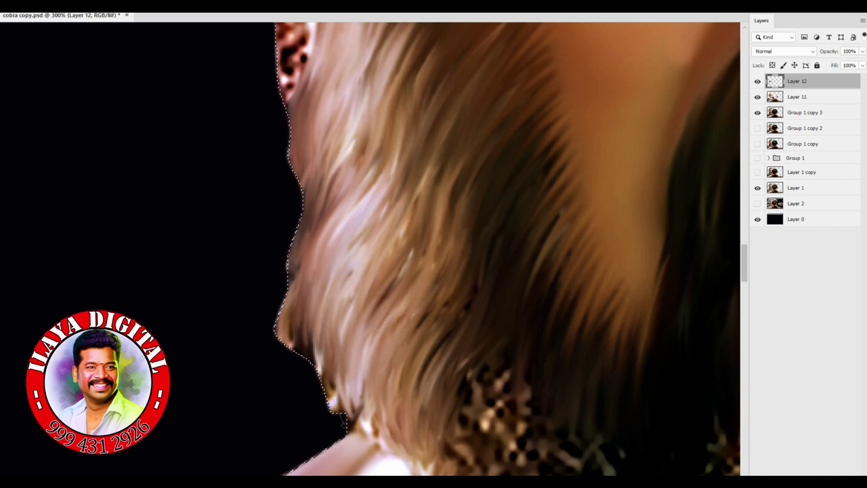
Smudge the lower left beard above the neck and shirt collar into downward-curving strands.
{"action": "left_click_drag", "start_coordinate": [515, 468], "coordinate": [363, 261]}
{"action": "left_click_drag", "start_coordinate": [353, 231], "coordinate": [361, 353]}
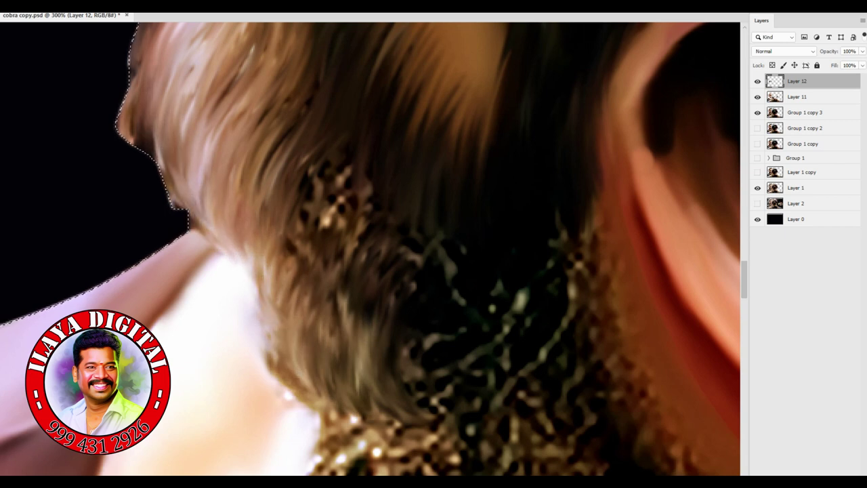
{"action": "mouse_move", "coordinate": [146, 136]}
{"action": "left_mouse_down"}
{"action": "mouse_move", "coordinate": [203, 231]}
{"action": "mouse_move", "coordinate": [268, 298]}
{"action": "mouse_move", "coordinate": [292, 393]}
{"action": "mouse_move", "coordinate": [406, 424]}
{"action": "left_mouse_up"}
{"action": "left_click_drag", "start_coordinate": [303, 213], "coordinate": [322, 268]}
Smudge the speckled hair where the left beard meets the earlobe into slanted sideburn strands.
{"action": "scroll", "coordinate": [370, 250], "scroll_direction": "up", "scroll_amount": 5}
{"action": "mouse_move", "coordinate": [332, 359]}
{"action": "left_mouse_down"}
{"action": "mouse_move", "coordinate": [353, 156]}
{"action": "mouse_move", "coordinate": [366, 352]}
{"action": "left_mouse_up"}
{"action": "scroll", "coordinate": [370, 249], "scroll_direction": "up", "scroll_amount": 5}
{"action": "mouse_move", "coordinate": [352, 101]}
{"action": "left_mouse_down"}
{"action": "mouse_move", "coordinate": [318, 284]}
{"action": "mouse_move", "coordinate": [346, 352]}
{"action": "left_mouse_up"}
{"action": "mouse_move", "coordinate": [339, 284]}
{"action": "left_mouse_down"}
{"action": "mouse_move", "coordinate": [299, 406]}
{"action": "mouse_move", "coordinate": [305, 457]}
{"action": "left_mouse_up"}
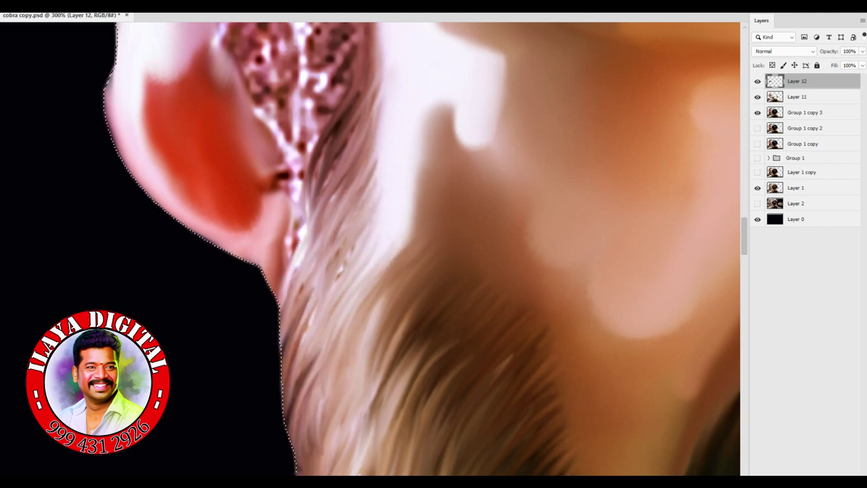
Smudge the sideburn beside the lower half of the left ear into fine, curved pink strands.
{"action": "scroll", "coordinate": [332, 357], "scroll_direction": "up", "scroll_amount": 5}
{"action": "key", "text": "ctrl+h"}
{"action": "mouse_move", "coordinate": [319, 237]}
{"action": "left_mouse_down"}
{"action": "mouse_move", "coordinate": [305, 312]}
{"action": "mouse_move", "coordinate": [339, 346]}
{"action": "mouse_move", "coordinate": [353, 285]}
{"action": "mouse_move", "coordinate": [311, 353]}
{"action": "mouse_move", "coordinate": [346, 305]}
{"action": "left_mouse_up"}
{"action": "scroll", "coordinate": [352, 271], "scroll_direction": "down", "scroll_amount": 4}
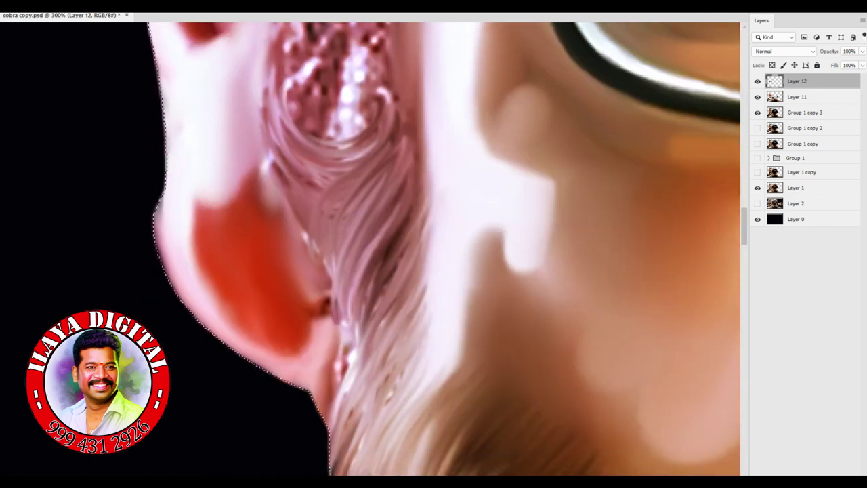
{"action": "mouse_move", "coordinate": [406, 170]}
{"action": "left_mouse_down"}
{"action": "mouse_move", "coordinate": [359, 325]}
{"action": "mouse_move", "coordinate": [380, 427]}
{"action": "mouse_move", "coordinate": [353, 284]}
{"action": "mouse_move", "coordinate": [332, 366]}
{"action": "left_mouse_up"}
{"action": "scroll", "coordinate": [353, 271], "scroll_direction": "up", "scroll_amount": 5}
{"action": "mouse_move", "coordinate": [352, 135]}
{"action": "left_mouse_down"}
{"action": "mouse_move", "coordinate": [366, 257]}
{"action": "mouse_move", "coordinate": [352, 291]}
{"action": "mouse_move", "coordinate": [379, 312]}
{"action": "mouse_move", "coordinate": [359, 339]}
{"action": "mouse_move", "coordinate": [386, 365]}
{"action": "left_mouse_up"}
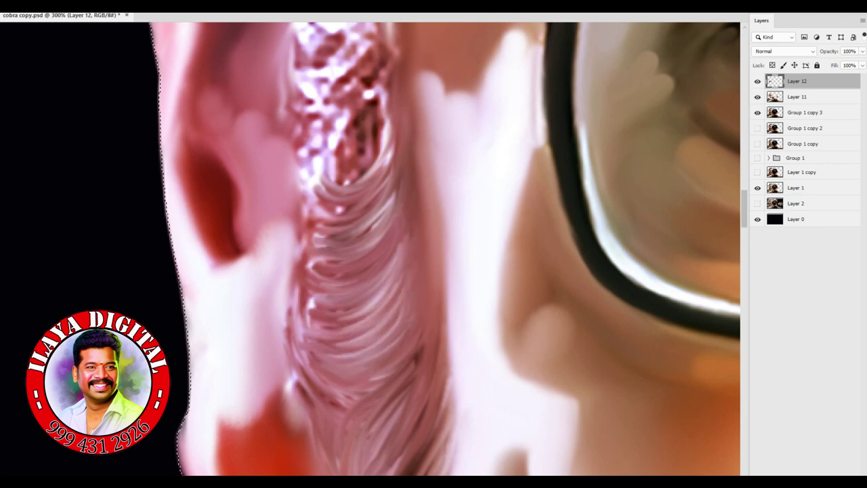
{"action": "left_click_drag", "start_coordinate": [400, 197], "coordinate": [391, 285]}
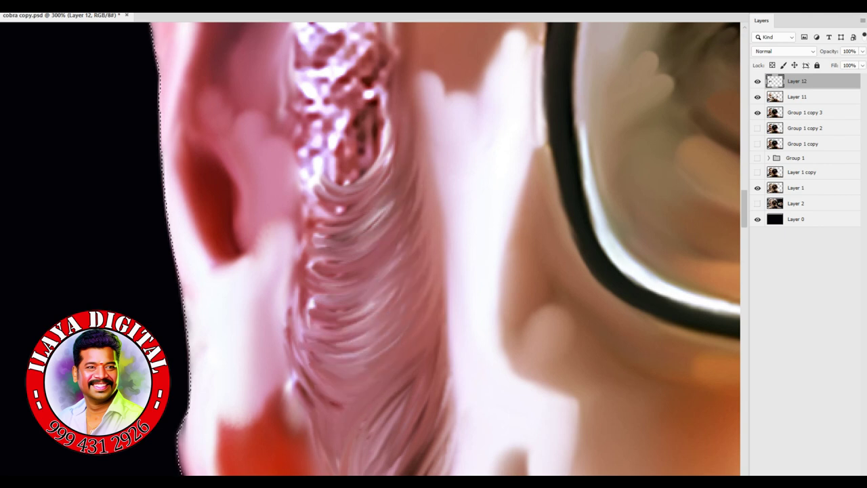
{"action": "mouse_move", "coordinate": [332, 170]}
{"action": "left_mouse_down"}
{"action": "mouse_move", "coordinate": [332, 302]}
{"action": "mouse_move", "coordinate": [312, 352]}
{"action": "left_mouse_up"}
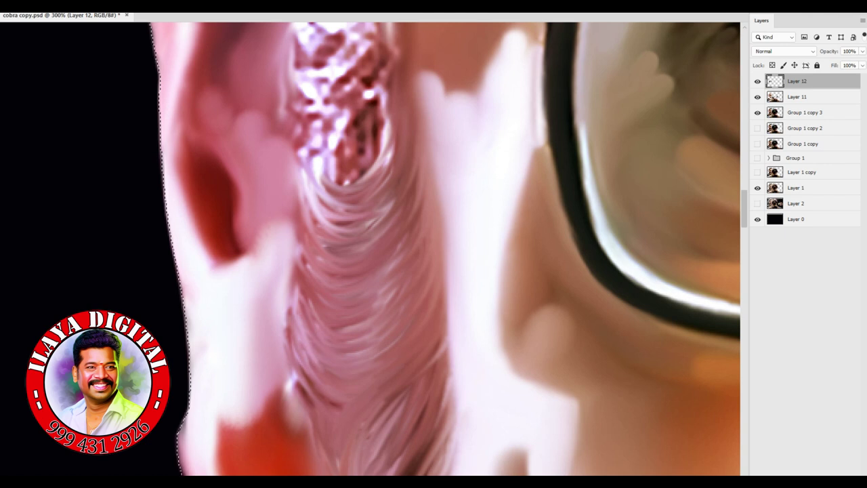
Smudge the upper sideburn between the ear and the glasses' temple arm into light hair strands.
{"action": "scroll", "coordinate": [370, 249], "scroll_direction": "down", "scroll_amount": 3}
{"action": "left_click_drag", "start_coordinate": [322, 95], "coordinate": [332, 278]}
{"action": "left_click_drag", "start_coordinate": [457, 197], "coordinate": [414, 325]}
{"action": "left_click_drag", "start_coordinate": [450, 149], "coordinate": [448, 244]}
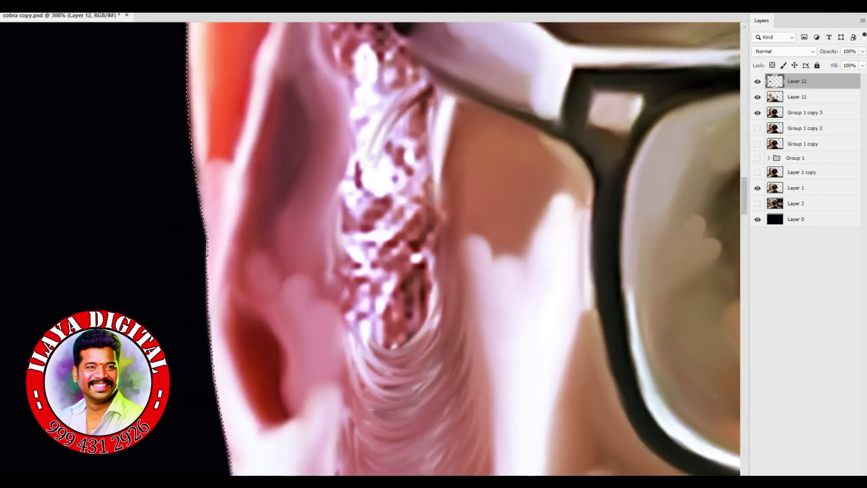
{"action": "left_click_drag", "start_coordinate": [379, 108], "coordinate": [406, 318]}
{"action": "mouse_move", "coordinate": [389, 234]}
{"action": "left_mouse_down"}
{"action": "mouse_move", "coordinate": [410, 342]}
{"action": "mouse_move", "coordinate": [403, 203]}
{"action": "left_mouse_up"}
{"action": "mouse_move", "coordinate": [399, 122]}
{"action": "left_mouse_down"}
{"action": "mouse_move", "coordinate": [369, 41]}
{"action": "mouse_move", "coordinate": [356, 217]}
{"action": "mouse_move", "coordinate": [359, 352]}
{"action": "mouse_move", "coordinate": [379, 414]}
{"action": "left_mouse_up"}
{"action": "left_click_drag", "start_coordinate": [406, 379], "coordinate": [400, 251]}
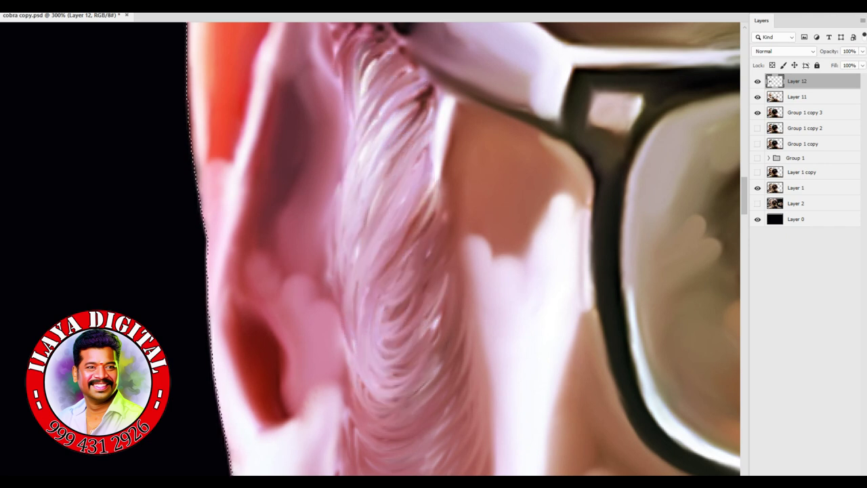
Refine the upper sideburn's cheek edge with fine strands and smudge the dark hair above the glasses' temple arm.
{"action": "left_click_drag", "start_coordinate": [399, 380], "coordinate": [393, 244]}
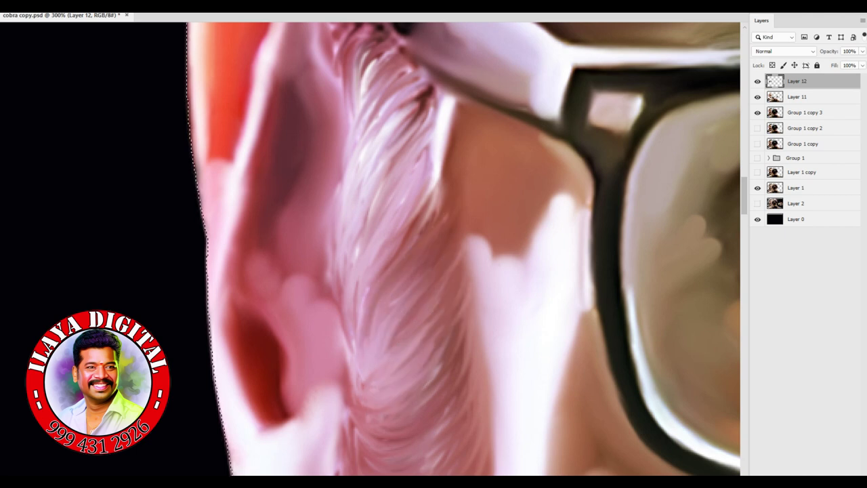
{"action": "left_click_drag", "start_coordinate": [407, 204], "coordinate": [461, 387]}
{"action": "left_click_drag", "start_coordinate": [447, 244], "coordinate": [461, 128]}
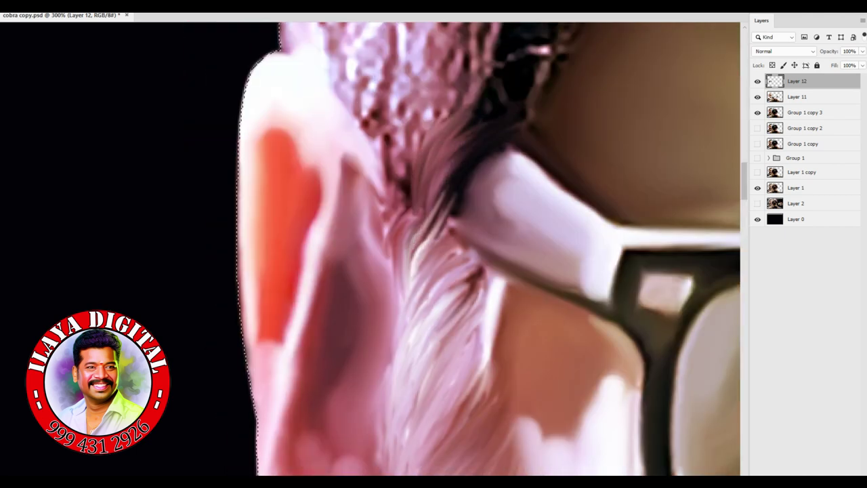
Smudge the outer right beard beside the white collar into soft, bluish hair strands.
{"action": "key", "text": "ctrl+minus"}
{"action": "key", "text": "ctrl+minus"}
{"action": "key", "text": "ctrl+minus"}
{"action": "key", "text": "ctrl+minus"}
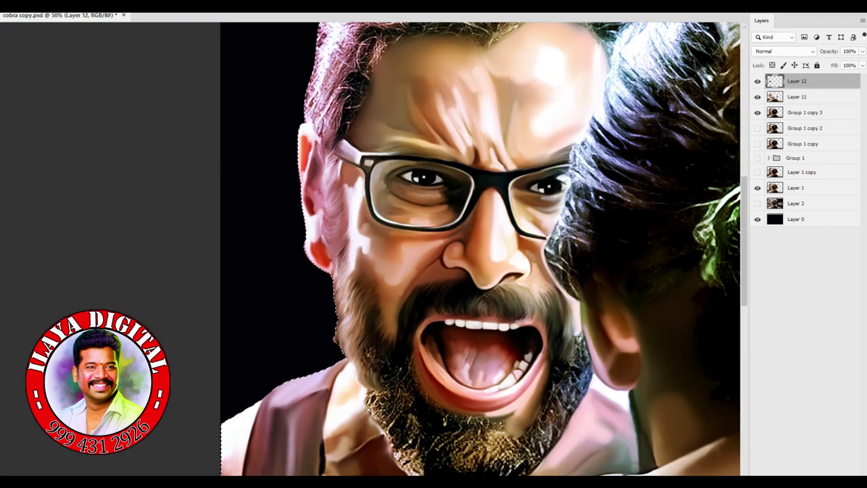
{"action": "key", "text": "ctrl+plus"}
{"action": "key", "text": "ctrl+plus"}
{"action": "key", "text": "ctrl+plus"}
{"action": "key", "text": "ctrl+plus"}
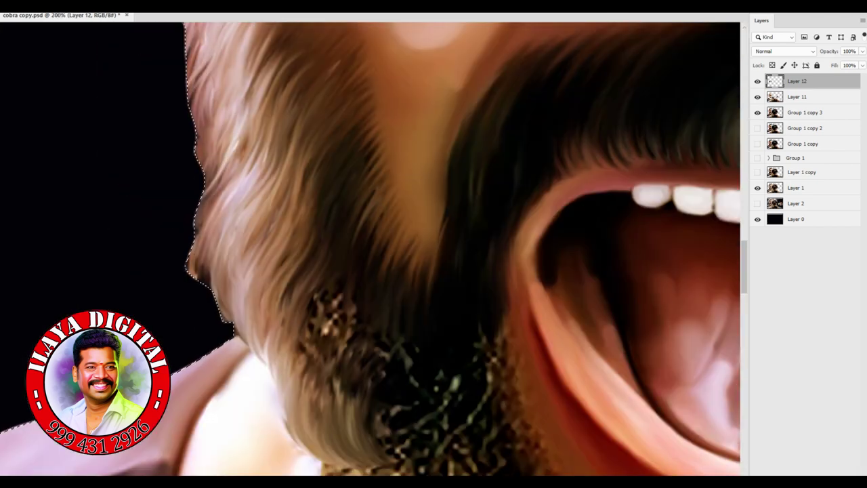
{"action": "key", "text": "ctrl+minus"}
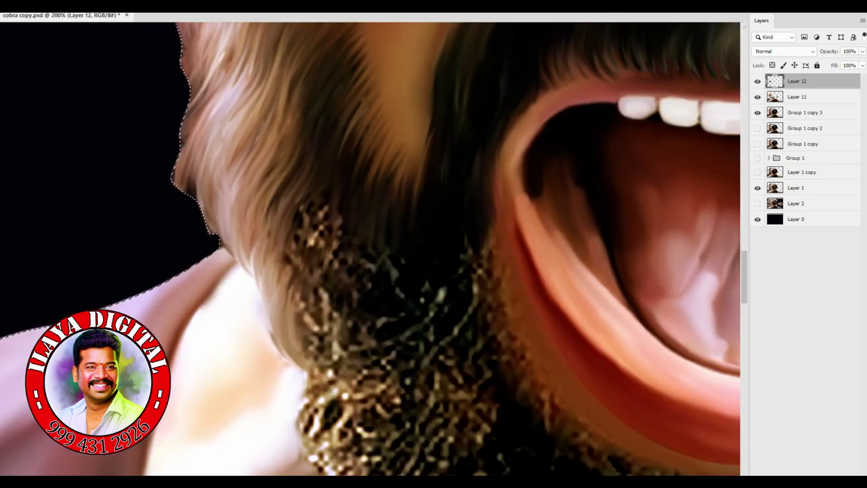
{"action": "key", "text": "ctrl+minus"}
{"action": "key", "text": "ctrl+plus"}
{"action": "key", "text": "ctrl+plus"}
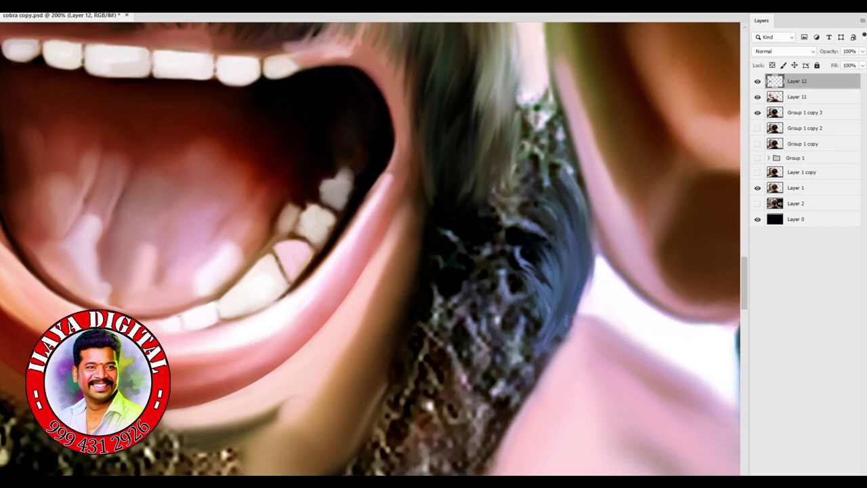
{"action": "left_click_drag", "start_coordinate": [535, 305], "coordinate": [505, 407]}
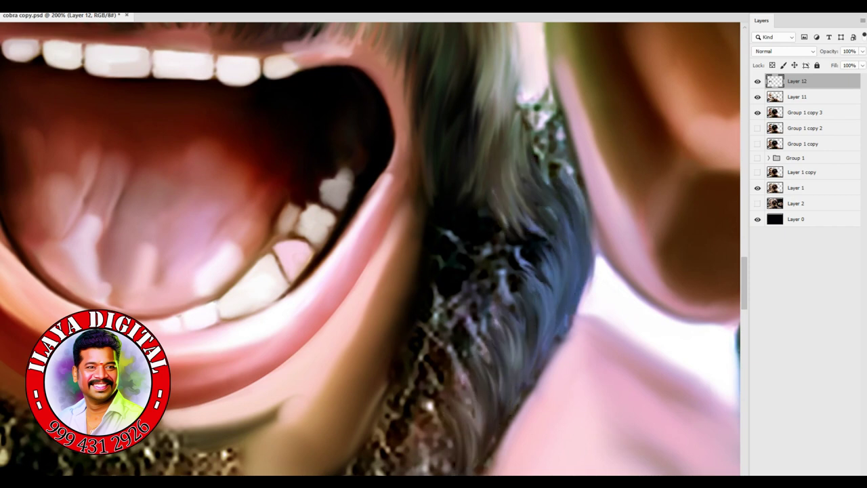
Smudge the inner right beard beside the mouth corner into long, dark wavy strands blending into the skin.
{"action": "key", "text": "ctrl+plus"}
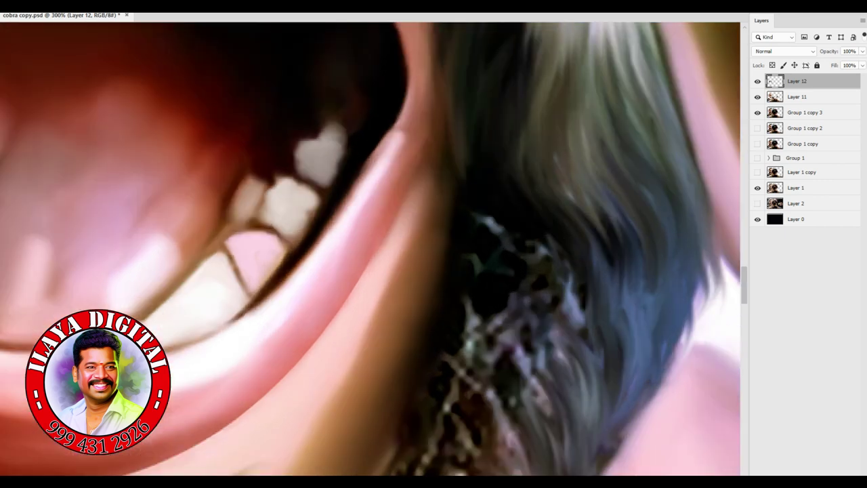
{"action": "mouse_move", "coordinate": [515, 210]}
{"action": "left_mouse_down"}
{"action": "mouse_move", "coordinate": [562, 325]}
{"action": "mouse_move", "coordinate": [542, 407]}
{"action": "mouse_move", "coordinate": [488, 319]}
{"action": "mouse_move", "coordinate": [515, 468]}
{"action": "left_mouse_up"}
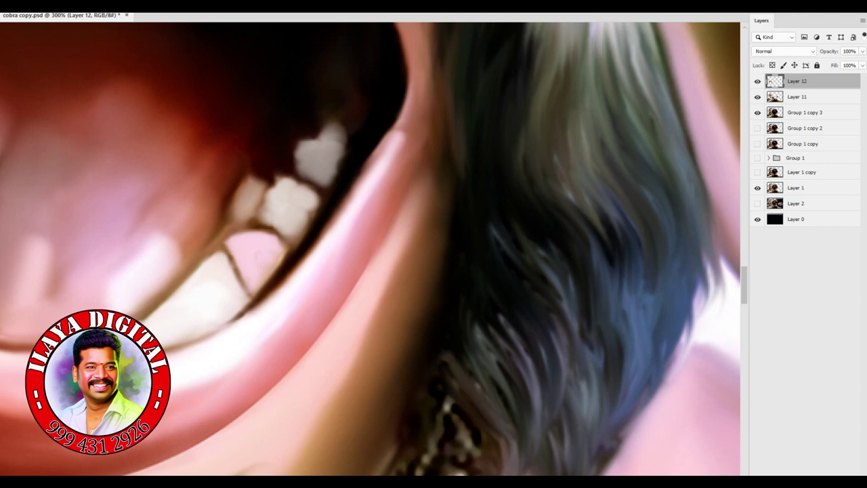
{"action": "left_click_drag", "start_coordinate": [448, 265], "coordinate": [488, 407]}
{"action": "left_click_drag", "start_coordinate": [590, 156], "coordinate": [624, 319]}
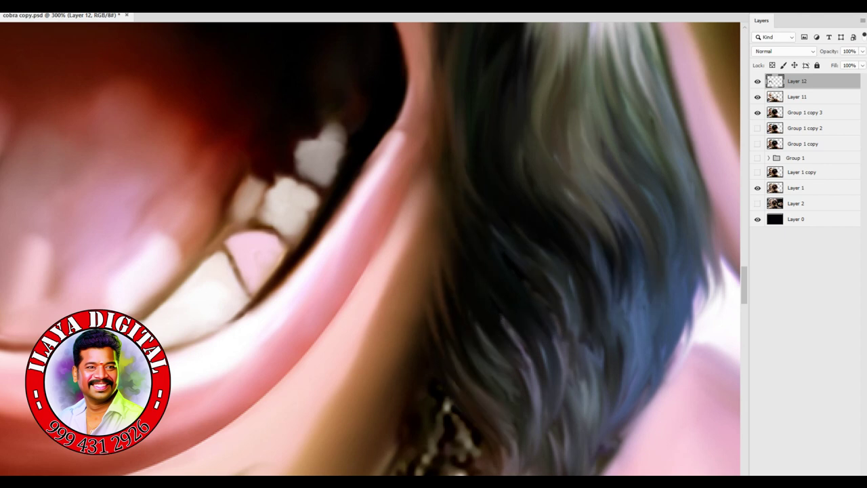
{"action": "left_click_drag", "start_coordinate": [692, 203], "coordinate": [597, 359]}
{"action": "left_click_drag", "start_coordinate": [569, 318], "coordinate": [603, 427]}
Smudge the right beard below the mouth corner into brown strands, feathering its edges over the cheek and collar.
{"action": "scroll", "coordinate": [373, 251], "scroll_direction": "down", "scroll_amount": 5}
{"action": "left_click_drag", "start_coordinate": [634, 196], "coordinate": [596, 257]}
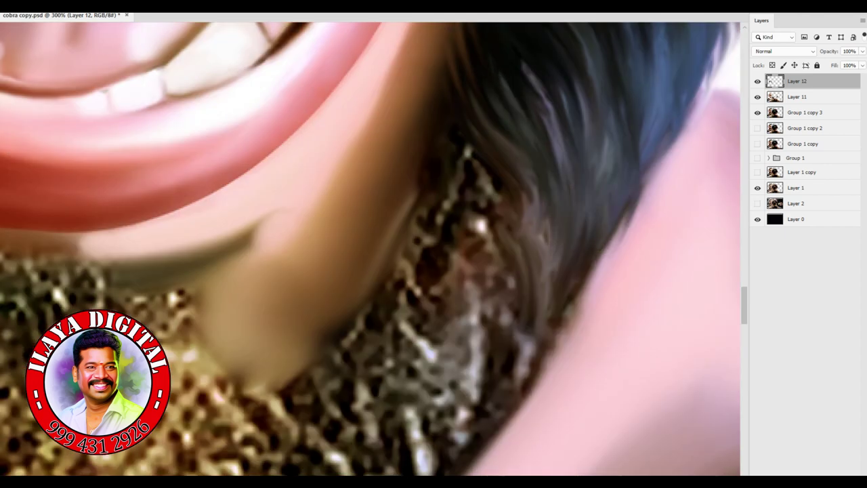
{"action": "left_click_drag", "start_coordinate": [505, 172], "coordinate": [484, 288]}
{"action": "left_click_drag", "start_coordinate": [460, 244], "coordinate": [475, 386]}
{"action": "left_click_drag", "start_coordinate": [423, 217], "coordinate": [454, 414]}
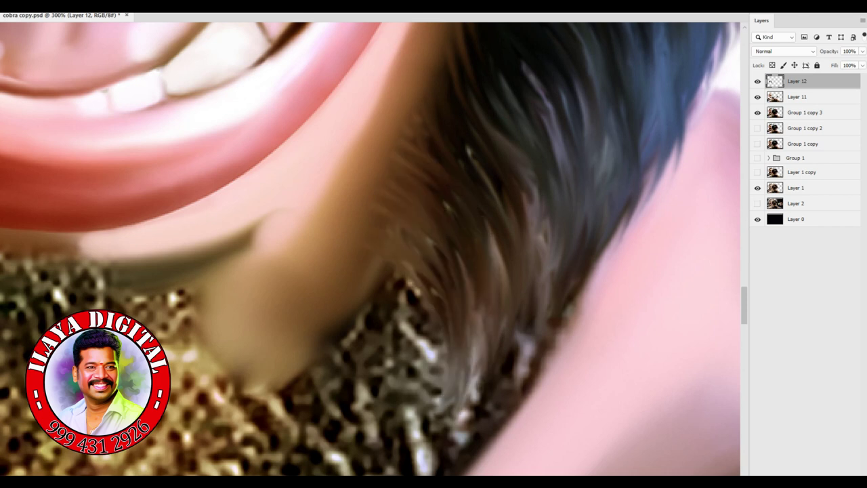
{"action": "left_click_drag", "start_coordinate": [440, 74], "coordinate": [420, 162]}
{"action": "left_click_drag", "start_coordinate": [515, 88], "coordinate": [535, 271]}
{"action": "left_click_drag", "start_coordinate": [525, 61], "coordinate": [563, 159]}
{"action": "scroll", "coordinate": [519, 372], "scroll_direction": "down", "scroll_amount": 1}
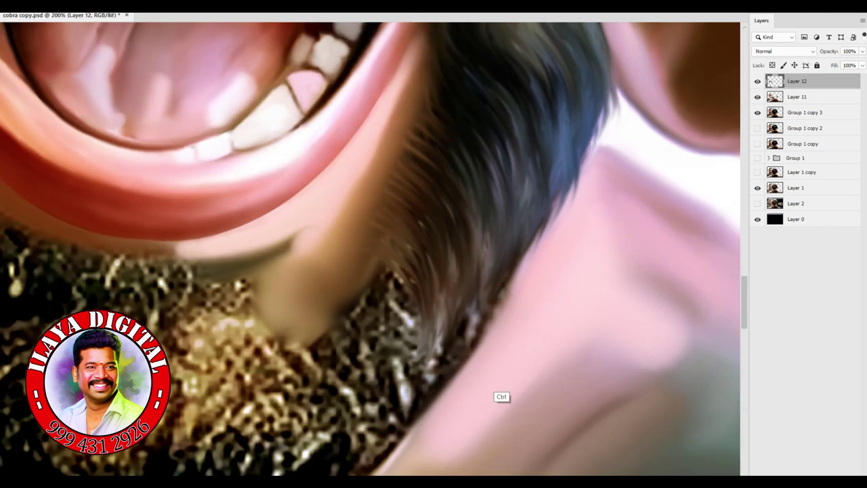
Smudge the chin beard's lower edge along the neck into curved strands on both the right and left sides.
{"action": "left_click_drag", "start_coordinate": [338, 305], "coordinate": [474, 169]}
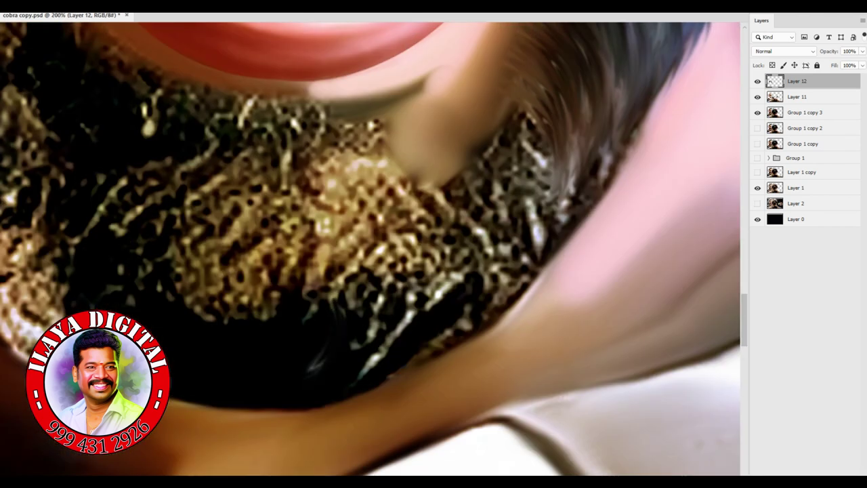
{"action": "mouse_move", "coordinate": [345, 325]}
{"action": "left_mouse_down"}
{"action": "mouse_move", "coordinate": [498, 250]}
{"action": "mouse_move", "coordinate": [545, 207]}
{"action": "left_mouse_up"}
{"action": "mouse_move", "coordinate": [596, 142]}
{"action": "left_mouse_down"}
{"action": "mouse_move", "coordinate": [522, 265]}
{"action": "mouse_move", "coordinate": [366, 366]}
{"action": "left_mouse_up"}
{"action": "left_click_drag", "start_coordinate": [339, 258], "coordinate": [610, 275]}
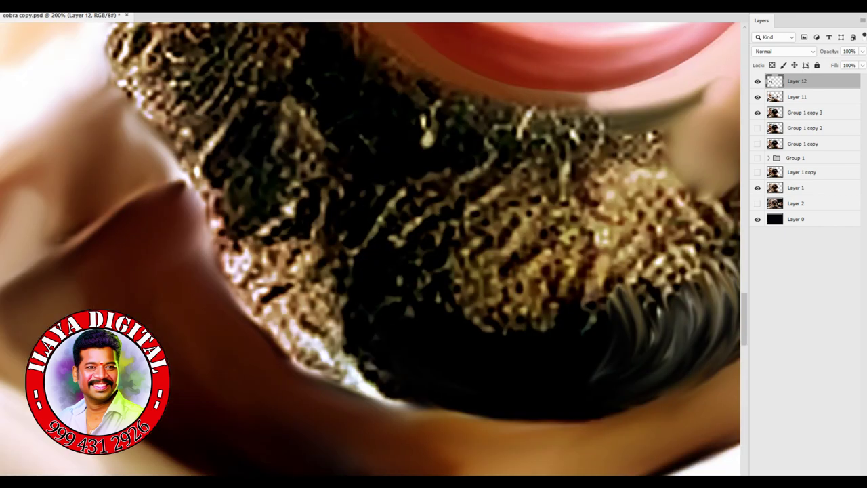
{"action": "left_click_drag", "start_coordinate": [475, 271], "coordinate": [385, 248]}
{"action": "left_click_drag", "start_coordinate": [298, 216], "coordinate": [224, 305]}
{"action": "left_click_drag", "start_coordinate": [251, 271], "coordinate": [332, 379]}
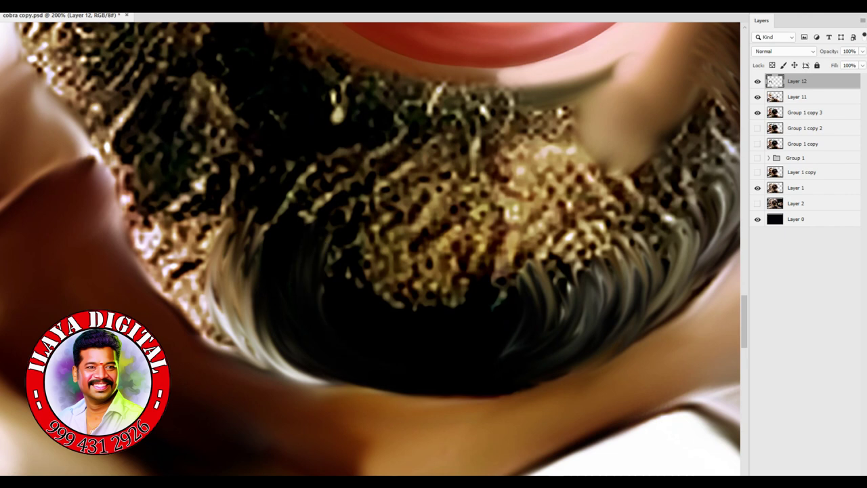
Smudge the centre of the chin beard and its lower left fringe into golden and dark curved strands.
{"action": "mouse_move", "coordinate": [372, 223]}
{"action": "left_mouse_down"}
{"action": "mouse_move", "coordinate": [437, 326]}
{"action": "mouse_move", "coordinate": [518, 230]}
{"action": "mouse_move", "coordinate": [573, 312]}
{"action": "mouse_move", "coordinate": [603, 224]}
{"action": "left_mouse_up"}
{"action": "mouse_move", "coordinate": [542, 326]}
{"action": "left_mouse_down"}
{"action": "mouse_move", "coordinate": [610, 211]}
{"action": "mouse_move", "coordinate": [630, 312]}
{"action": "mouse_move", "coordinate": [677, 189]}
{"action": "mouse_move", "coordinate": [596, 366]}
{"action": "left_mouse_up"}
{"action": "mouse_move", "coordinate": [542, 318]}
{"action": "left_mouse_down"}
{"action": "mouse_move", "coordinate": [488, 230]}
{"action": "mouse_move", "coordinate": [407, 305]}
{"action": "left_mouse_up"}
{"action": "mouse_move", "coordinate": [183, 298]}
{"action": "left_mouse_down"}
{"action": "mouse_move", "coordinate": [163, 176]}
{"action": "mouse_move", "coordinate": [230, 338]}
{"action": "left_mouse_up"}
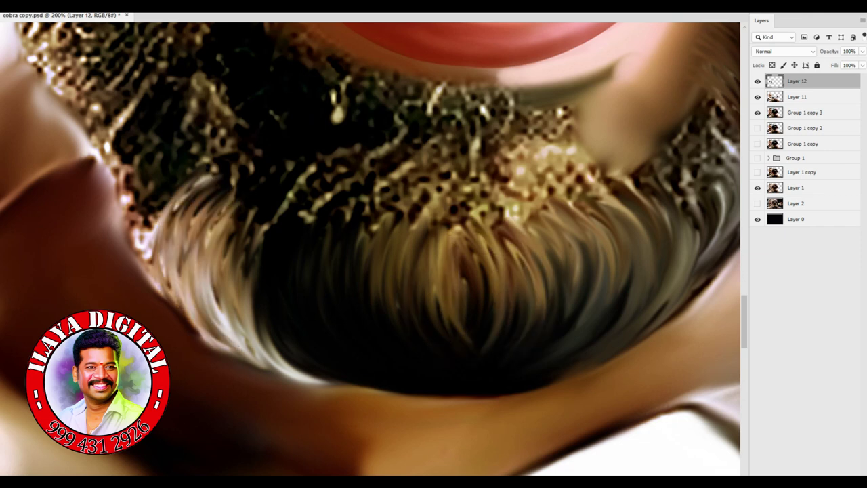
{"action": "left_click_drag", "start_coordinate": [217, 298], "coordinate": [261, 224]}
{"action": "left_click_drag", "start_coordinate": [261, 223], "coordinate": [291, 370]}
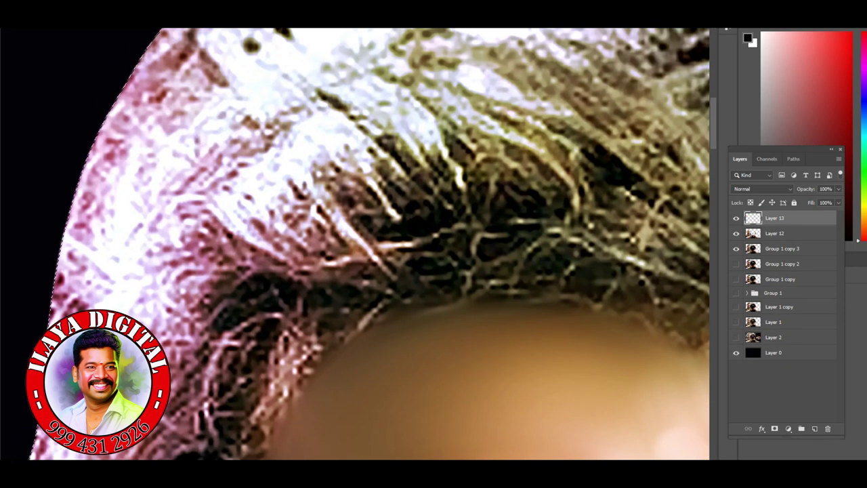
Smudge the light hair above the forehead on Layer 13 into smooth, sweeping locks down to the hairline.
{"action": "left_click_drag", "start_coordinate": [237, 203], "coordinate": [440, 278]}
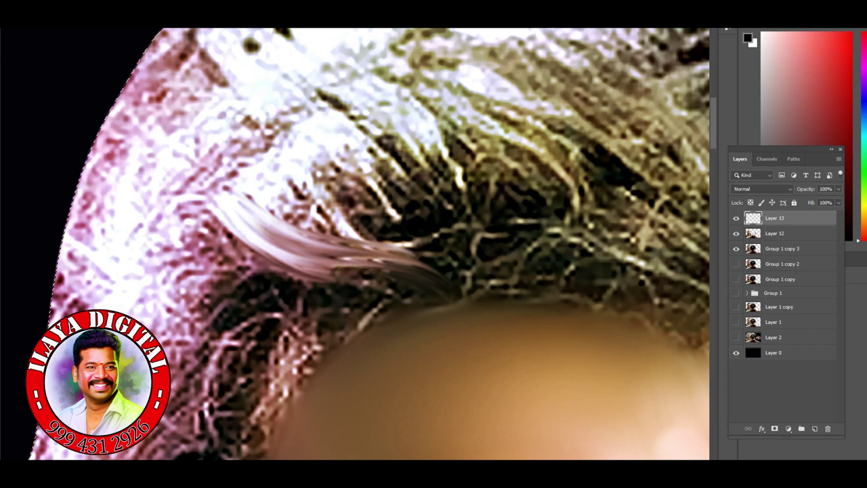
{"action": "left_click_drag", "start_coordinate": [271, 169], "coordinate": [413, 244]}
{"action": "left_click_drag", "start_coordinate": [308, 115], "coordinate": [454, 210]}
{"action": "left_click_drag", "start_coordinate": [366, 85], "coordinate": [508, 224]}
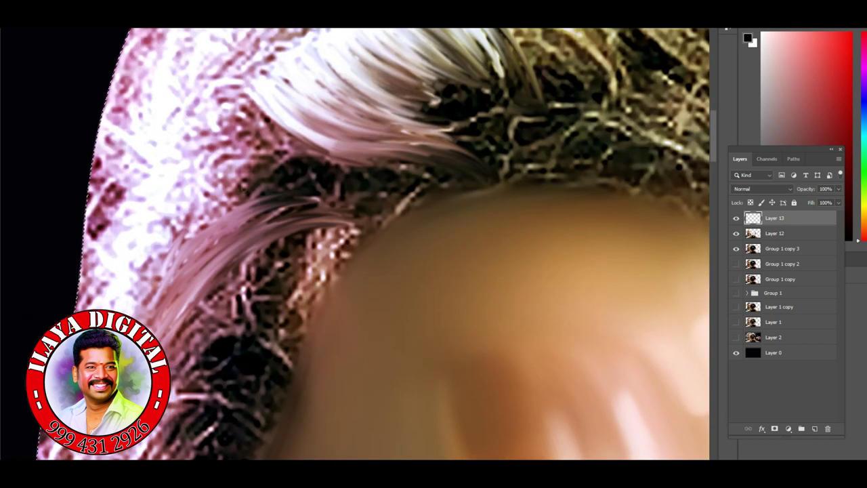
Smudge the pinkish hair at the left temple into curved strands sweeping towards the forehead hairline.
{"action": "left_click_drag", "start_coordinate": [173, 240], "coordinate": [302, 178]}
{"action": "left_click_drag", "start_coordinate": [203, 154], "coordinate": [342, 190]}
{"action": "left_click_drag", "start_coordinate": [227, 101], "coordinate": [335, 163]}
{"action": "left_click_drag", "start_coordinate": [186, 108], "coordinate": [324, 172]}
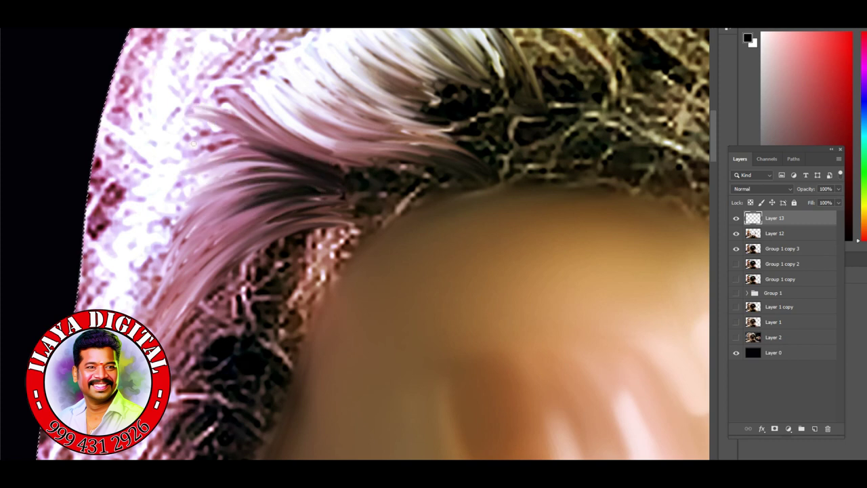
Smudge the dark and mauve hair at the left temple into curved strands running along the forehead hairline.
{"action": "left_click_drag", "start_coordinate": [146, 170], "coordinate": [430, 173]}
{"action": "left_click_drag", "start_coordinate": [257, 227], "coordinate": [424, 179]}
{"action": "left_click_drag", "start_coordinate": [271, 240], "coordinate": [417, 197]}
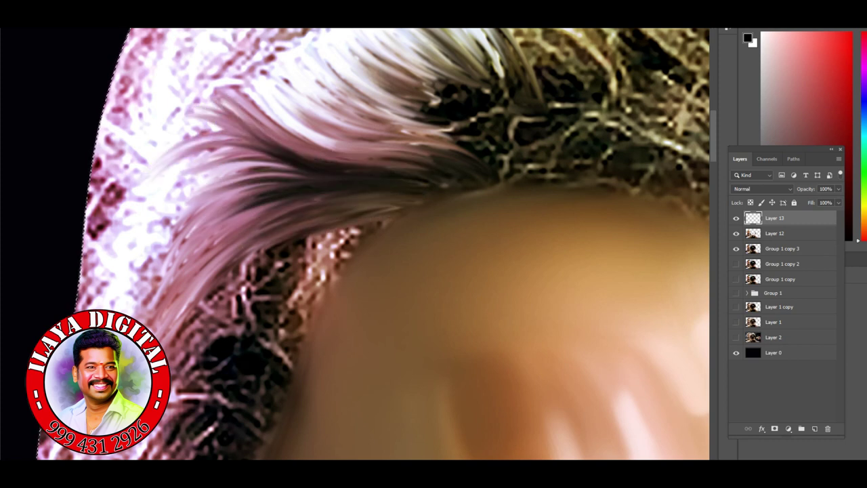
{"action": "left_click_drag", "start_coordinate": [224, 258], "coordinate": [427, 169]}
{"action": "left_click_drag", "start_coordinate": [264, 129], "coordinate": [487, 177]}
{"action": "key", "text": "ctrl+plus"}
{"action": "key", "text": "ctrl+plus"}
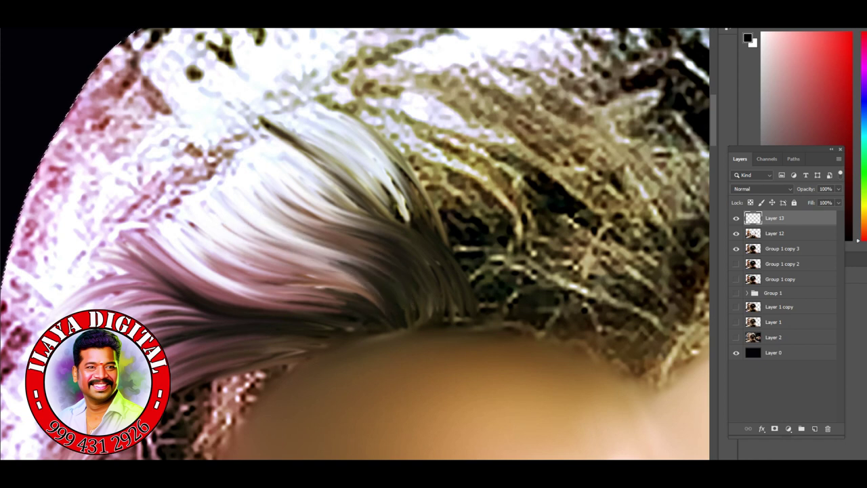
Smudge the light hair above the forehead into golden swept strands and the pink side hair into curved strands.
{"action": "mouse_move", "coordinate": [325, 176]}
{"action": "left_mouse_down"}
{"action": "mouse_move", "coordinate": [515, 108]}
{"action": "mouse_move", "coordinate": [582, 101]}
{"action": "mouse_move", "coordinate": [644, 135]}
{"action": "mouse_move", "coordinate": [685, 176]}
{"action": "left_mouse_up"}
{"action": "key", "text": "ctrl+minus"}
{"action": "key", "text": "ctrl+minus"}
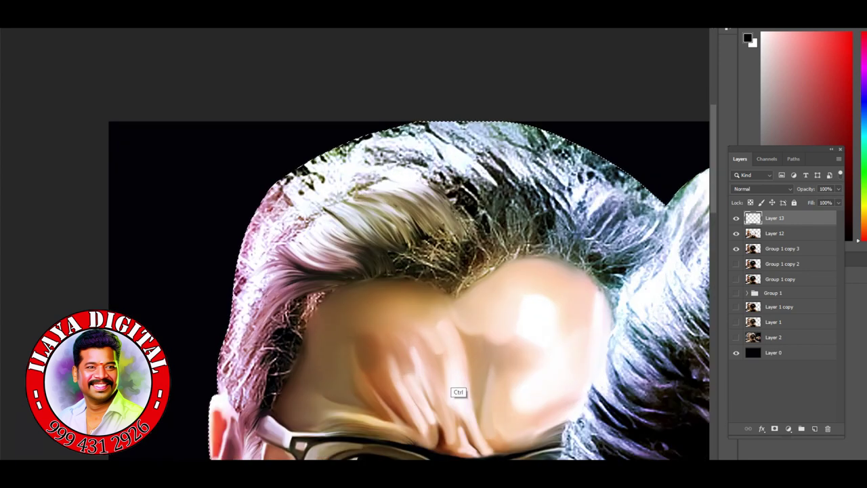
{"action": "key", "text": "ctrl+plus"}
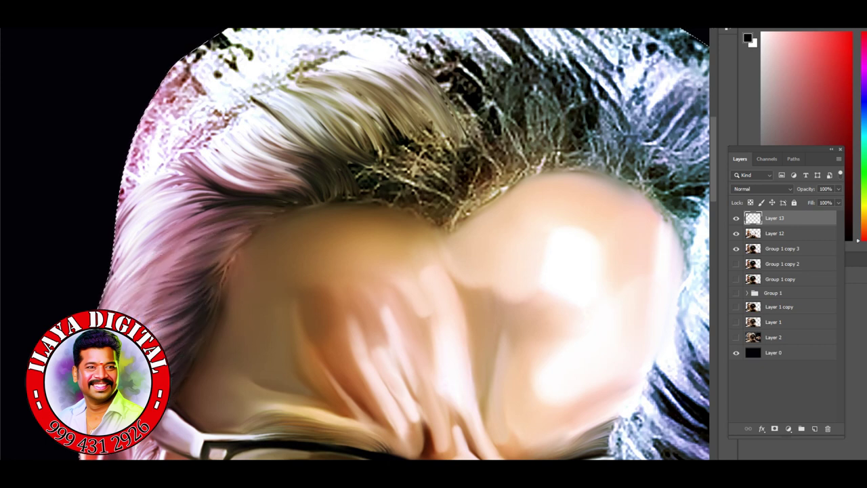
{"action": "scroll", "coordinate": [383, 373], "scroll_direction": "up", "scroll_amount": 5}
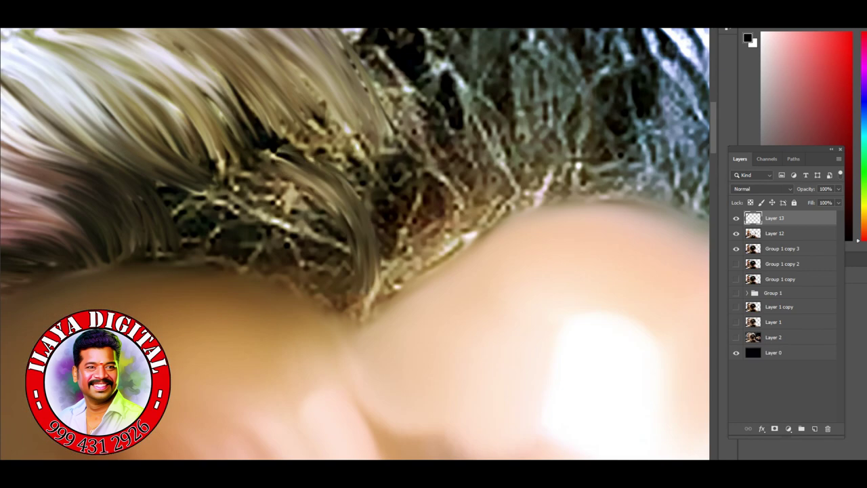
Smudge the wiry hair at the central peak of the hairline into olive and dark strands tapering onto the forehead.
{"action": "mouse_move", "coordinate": [413, 271]}
{"action": "left_mouse_down"}
{"action": "mouse_move", "coordinate": [380, 55]}
{"action": "mouse_move", "coordinate": [420, 257]}
{"action": "mouse_move", "coordinate": [305, 102]}
{"action": "mouse_move", "coordinate": [217, 102]}
{"action": "left_mouse_up"}
{"action": "mouse_move", "coordinate": [352, 278]}
{"action": "left_mouse_down"}
{"action": "mouse_move", "coordinate": [176, 217]}
{"action": "mouse_move", "coordinate": [224, 156]}
{"action": "mouse_move", "coordinate": [312, 257]}
{"action": "mouse_move", "coordinate": [366, 136]}
{"action": "left_mouse_up"}
{"action": "left_click_drag", "start_coordinate": [271, 284], "coordinate": [501, 291]}
{"action": "mouse_move", "coordinate": [230, 237]}
{"action": "left_mouse_down"}
{"action": "mouse_move", "coordinate": [338, 210]}
{"action": "mouse_move", "coordinate": [515, 271]}
{"action": "mouse_move", "coordinate": [624, 284]}
{"action": "mouse_move", "coordinate": [664, 149]}
{"action": "left_mouse_up"}
{"action": "mouse_move", "coordinate": [678, 230]}
{"action": "left_mouse_down"}
{"action": "mouse_move", "coordinate": [597, 142]}
{"action": "mouse_move", "coordinate": [353, 149]}
{"action": "mouse_move", "coordinate": [231, 190]}
{"action": "mouse_move", "coordinate": [81, 177]}
{"action": "left_mouse_up"}
{"action": "left_click_drag", "start_coordinate": [163, 245], "coordinate": [359, 232]}
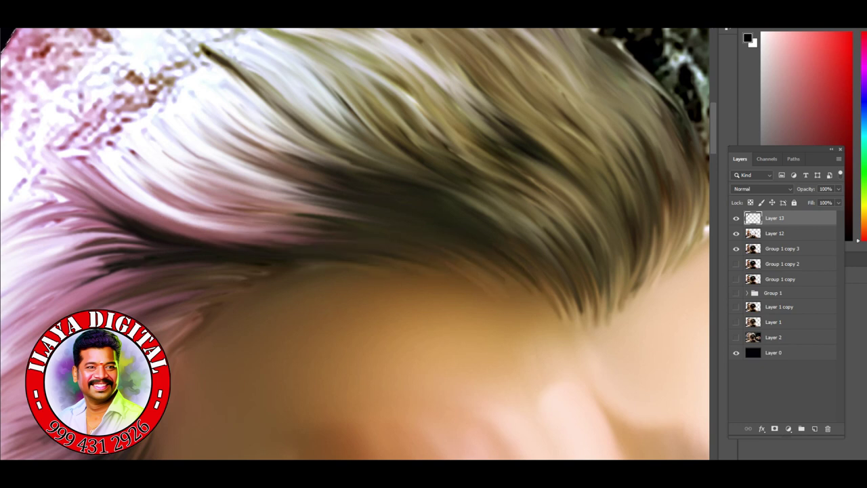
Refine the pink side hair strands from the temple down to the glasses arm and out to the head's edge.
{"action": "left_click_drag", "start_coordinate": [61, 271], "coordinate": [231, 241]}
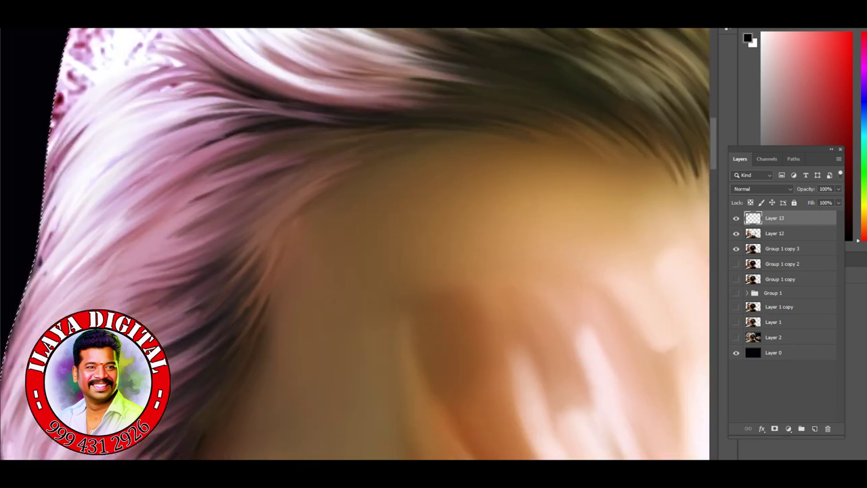
{"action": "left_click_drag", "start_coordinate": [135, 305], "coordinate": [237, 197]}
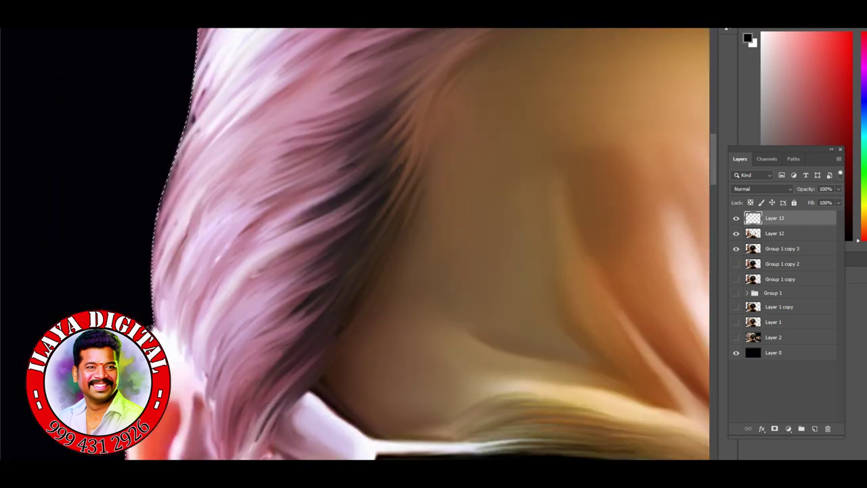
{"action": "left_click_drag", "start_coordinate": [298, 352], "coordinate": [176, 170]}
{"action": "left_click_drag", "start_coordinate": [196, 88], "coordinate": [176, 325]}
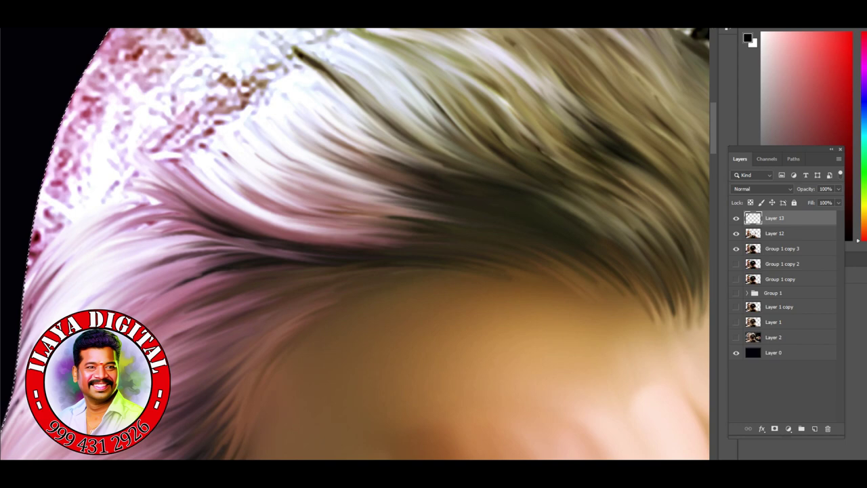
{"action": "mouse_move", "coordinate": [61, 135]}
{"action": "left_mouse_down"}
{"action": "mouse_move", "coordinate": [177, 169]}
{"action": "mouse_move", "coordinate": [183, 203]}
{"action": "left_mouse_up"}
{"action": "left_click_drag", "start_coordinate": [34, 285], "coordinate": [203, 197]}
{"action": "left_click_drag", "start_coordinate": [20, 380], "coordinate": [74, 190]}
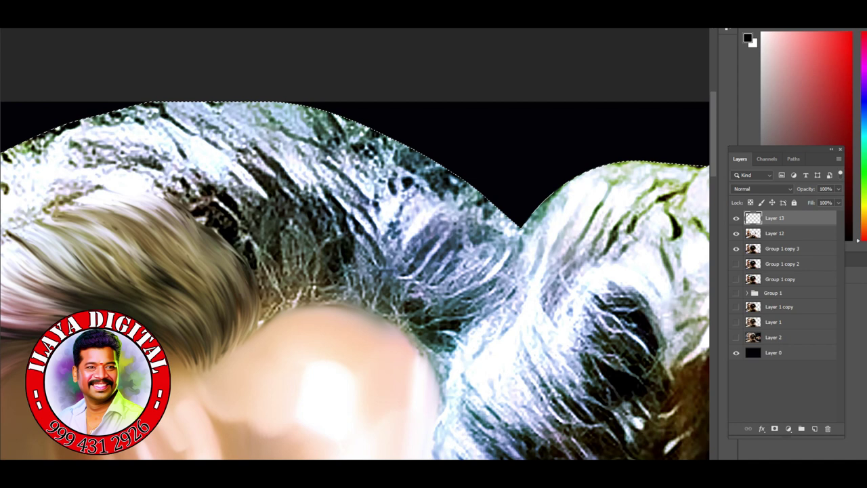
Smudge the blue-grey hair on the right side of the crown into long curved strands reaching the head's outline.
{"action": "left_click_drag", "start_coordinate": [305, 159], "coordinate": [284, 244]}
{"action": "left_click_drag", "start_coordinate": [352, 153], "coordinate": [366, 264]}
{"action": "left_click_drag", "start_coordinate": [395, 224], "coordinate": [505, 315]}
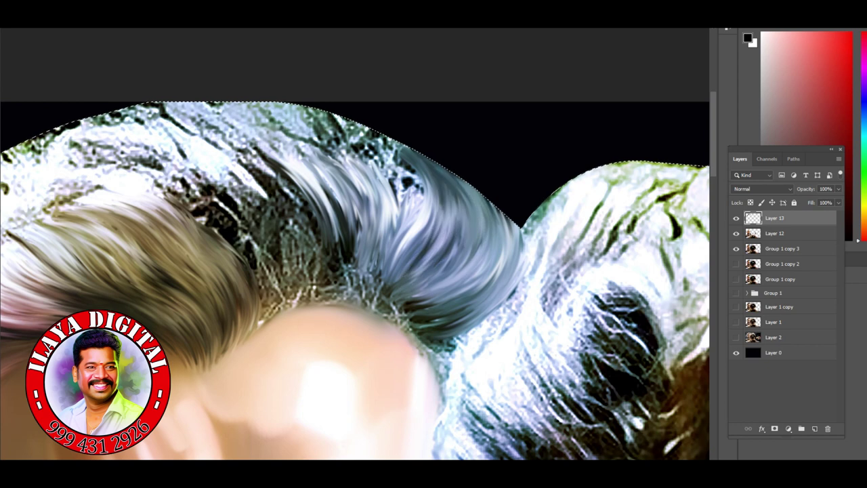
{"action": "scroll", "coordinate": [352, 271], "scroll_direction": "up", "scroll_amount": 3}
{"action": "mouse_move", "coordinate": [258, 125]}
{"action": "left_mouse_down"}
{"action": "mouse_move", "coordinate": [420, 183]}
{"action": "mouse_move", "coordinate": [705, 325]}
{"action": "left_mouse_up"}
{"action": "left_click_drag", "start_coordinate": [284, 160], "coordinate": [420, 278]}
{"action": "left_click_drag", "start_coordinate": [318, 150], "coordinate": [515, 325]}
{"action": "mouse_move", "coordinate": [468, 190]}
{"action": "left_mouse_down"}
{"action": "mouse_move", "coordinate": [562, 373]}
{"action": "mouse_move", "coordinate": [420, 407]}
{"action": "left_mouse_up"}
{"action": "left_click_drag", "start_coordinate": [339, 271], "coordinate": [508, 317]}
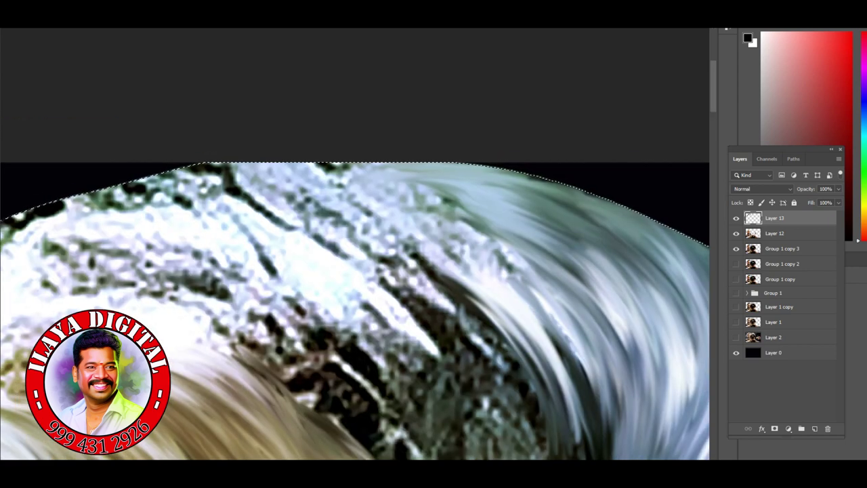
Smudge the dark hair between the golden and blue-grey locks into strands falling to the forehead hairline.
{"action": "scroll", "coordinate": [353, 272], "scroll_direction": "down", "scroll_amount": 2}
{"action": "left_click_drag", "start_coordinate": [332, 159], "coordinate": [400, 237]}
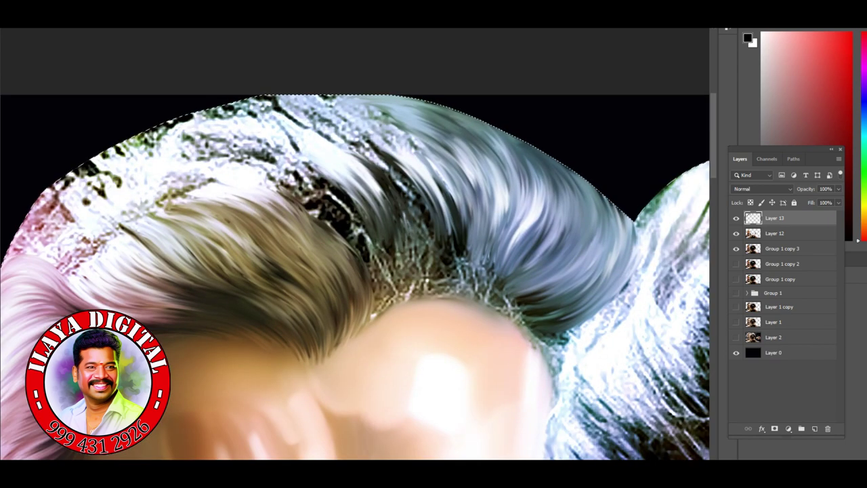
{"action": "left_click_drag", "start_coordinate": [529, 142], "coordinate": [644, 221]}
{"action": "left_click_drag", "start_coordinate": [461, 112], "coordinate": [407, 248]}
{"action": "left_click_drag", "start_coordinate": [285, 166], "coordinate": [373, 251]}
{"action": "left_click_drag", "start_coordinate": [407, 146], "coordinate": [345, 291]}
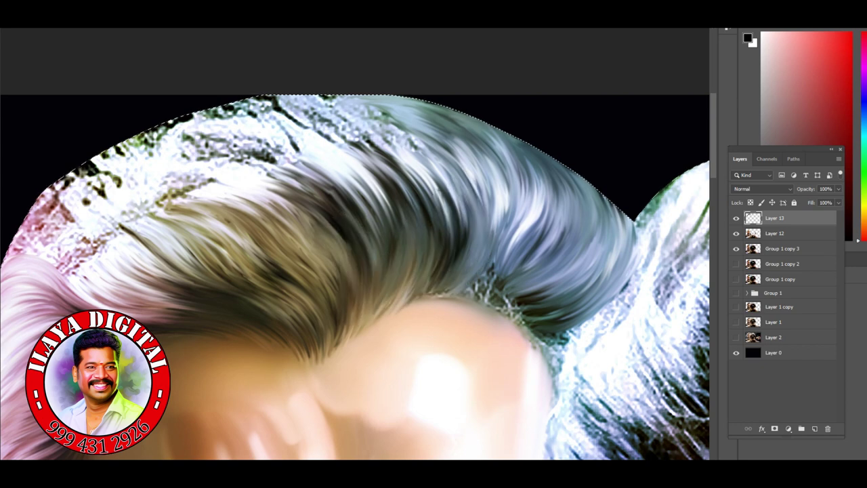
Smudge the white hair along the top of the crown into long sweeping strands following the head's outline.
{"action": "left_click_drag", "start_coordinate": [258, 203], "coordinate": [332, 288]}
{"action": "left_click_drag", "start_coordinate": [353, 173], "coordinate": [254, 227]}
{"action": "left_click_drag", "start_coordinate": [302, 193], "coordinate": [217, 281]}
{"action": "left_click_drag", "start_coordinate": [339, 238], "coordinate": [475, 345]}
{"action": "left_click_drag", "start_coordinate": [272, 247], "coordinate": [396, 271]}
{"action": "left_click_drag", "start_coordinate": [468, 212], "coordinate": [194, 288]}
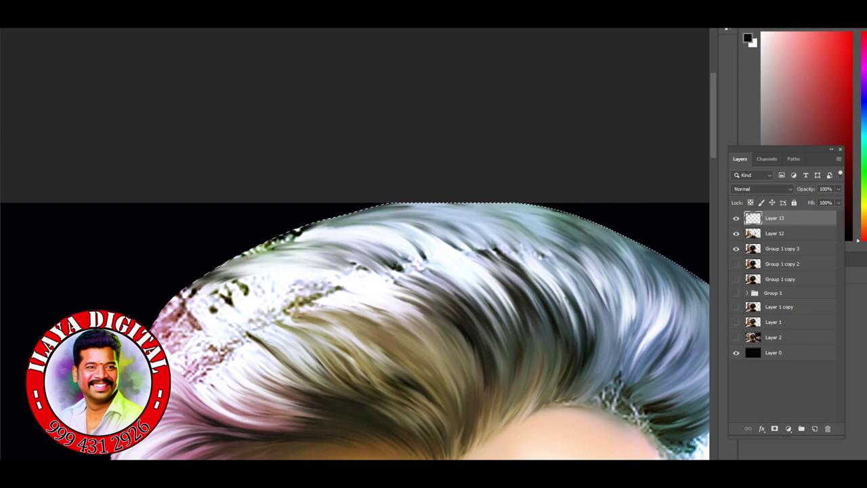
Smudge the remaining rough patch at the crown's upper left into white and pink strands blending with the neighbouring locks.
{"action": "scroll", "coordinate": [356, 261], "scroll_direction": "down", "scroll_amount": 5}
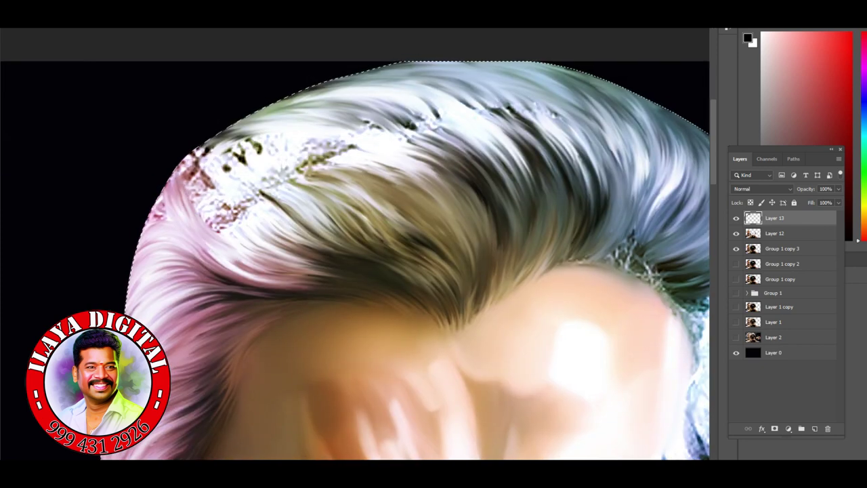
{"action": "left_click_drag", "start_coordinate": [460, 102], "coordinate": [339, 146]}
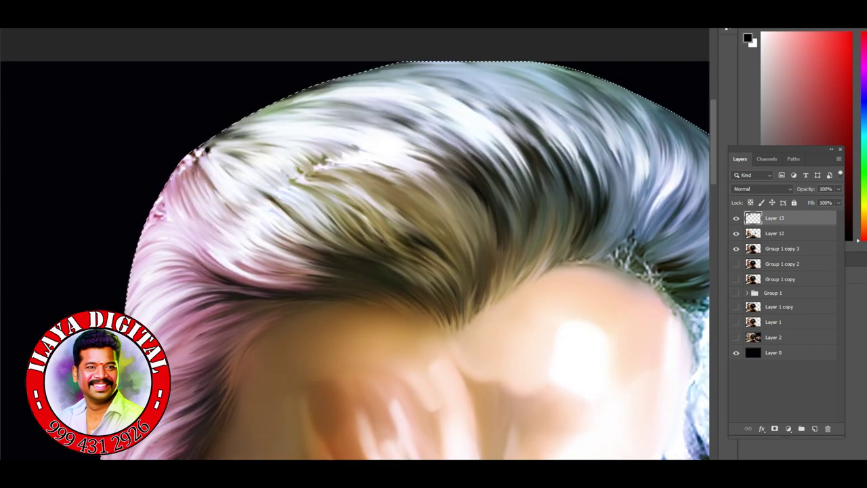
{"action": "left_click_drag", "start_coordinate": [198, 150], "coordinate": [403, 164]}
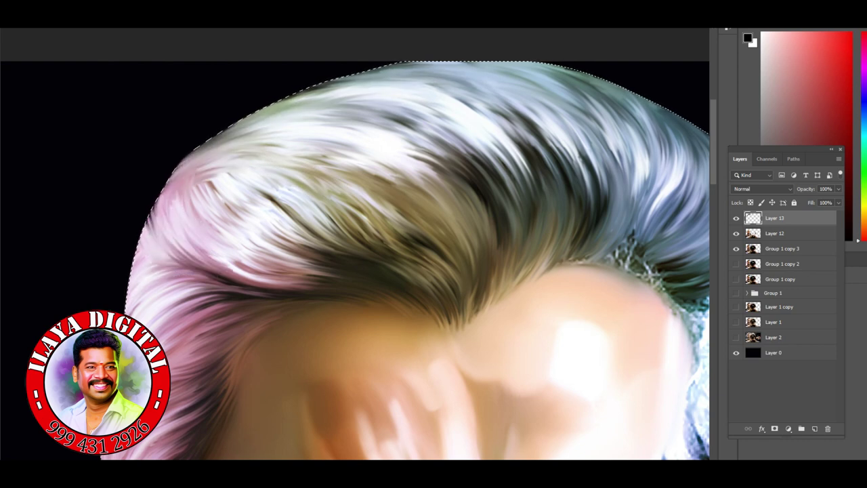
{"action": "key", "text": "ctrl+minus"}
{"action": "key", "text": "ctrl+minus"}
{"action": "key", "text": "ctrl+plus"}
{"action": "key", "text": "ctrl+plus"}
{"action": "key", "text": "ctrl+plus"}
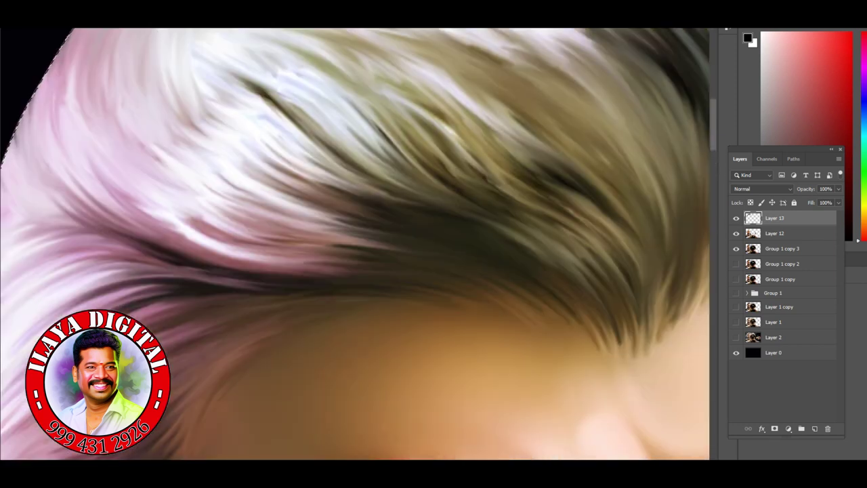
Refine the pink, white and golden locks at the crown's left side into smoother, longer strands.
{"action": "left_click_drag", "start_coordinate": [20, 47], "coordinate": [189, 231]}
{"action": "left_click_drag", "start_coordinate": [122, 156], "coordinate": [311, 135]}
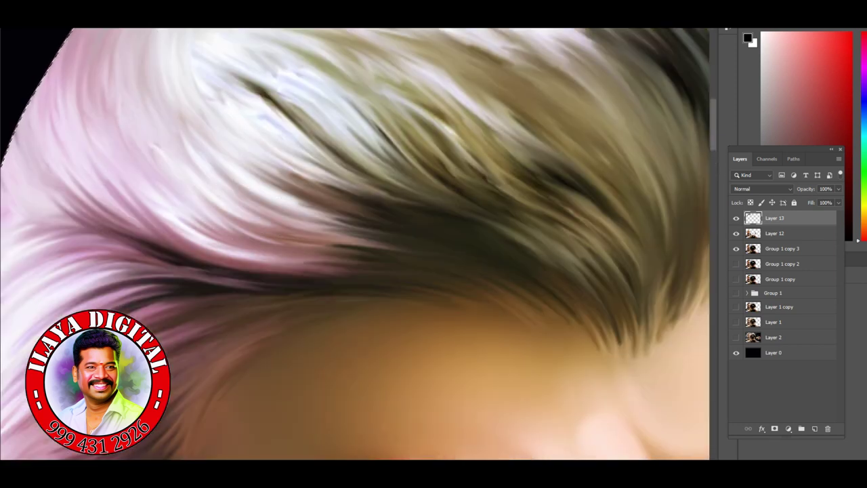
{"action": "left_click_drag", "start_coordinate": [224, 81], "coordinate": [502, 216]}
{"action": "left_click_drag", "start_coordinate": [271, 156], "coordinate": [467, 203]}
{"action": "key", "text": "ctrl+minus"}
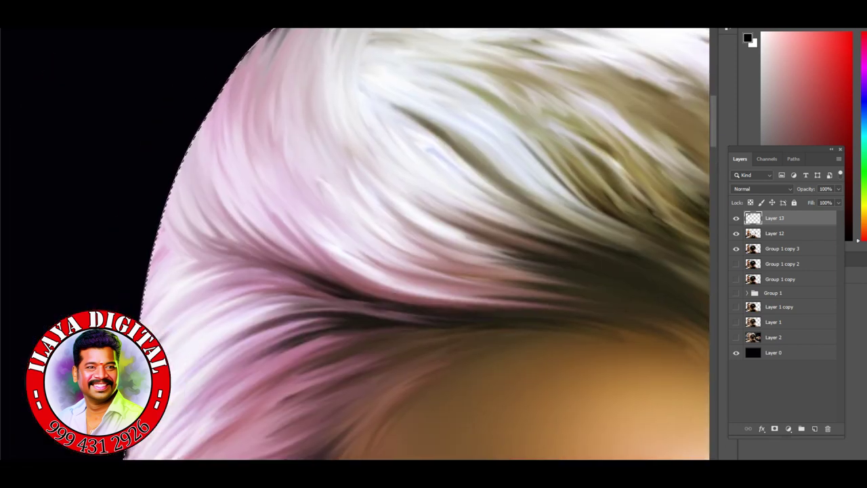
{"action": "key", "text": "ctrl+plus"}
{"action": "mouse_move", "coordinate": [284, 196]}
{"action": "left_mouse_down"}
{"action": "mouse_move", "coordinate": [570, 169]}
{"action": "mouse_move", "coordinate": [671, 204]}
{"action": "left_mouse_up"}
{"action": "scroll", "coordinate": [352, 244], "scroll_direction": "down", "scroll_amount": 5}
{"action": "left_click_drag", "start_coordinate": [237, 102], "coordinate": [529, 284]}
Smudge the wiry hair at the right end of the forehead hairline into strands joining the blue-grey locks.
{"action": "scroll", "coordinate": [352, 244], "scroll_direction": "right", "scroll_amount": 5}
{"action": "left_click_drag", "start_coordinate": [518, 129], "coordinate": [572, 325]}
{"action": "left_click_drag", "start_coordinate": [491, 169], "coordinate": [475, 285]}
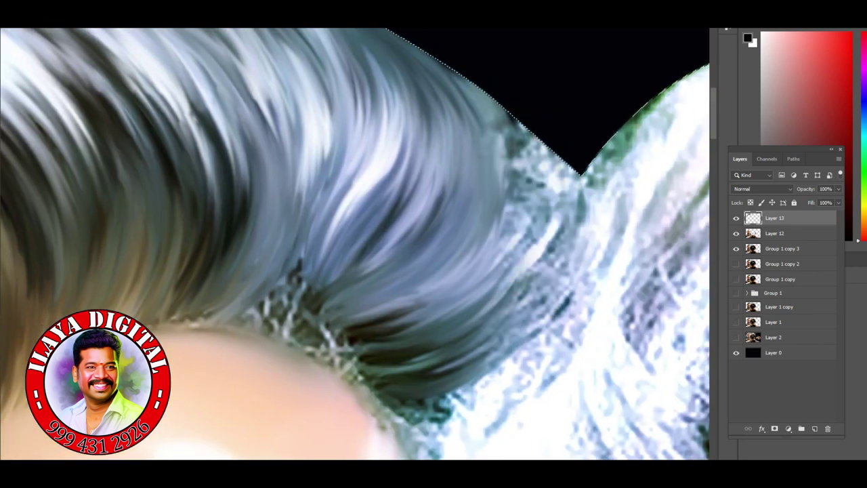
{"action": "left_click_drag", "start_coordinate": [522, 217], "coordinate": [474, 339]}
{"action": "left_click_drag", "start_coordinate": [528, 264], "coordinate": [488, 356]}
{"action": "mouse_move", "coordinate": [203, 264]}
{"action": "left_mouse_down"}
{"action": "mouse_move", "coordinate": [339, 299]}
{"action": "mouse_move", "coordinate": [488, 406]}
{"action": "left_mouse_up"}
{"action": "scroll", "coordinate": [353, 244], "scroll_direction": "left", "scroll_amount": 5}
{"action": "mouse_move", "coordinate": [468, 75]}
{"action": "left_mouse_down"}
{"action": "mouse_move", "coordinate": [427, 285]}
{"action": "mouse_move", "coordinate": [386, 305]}
{"action": "left_mouse_up"}
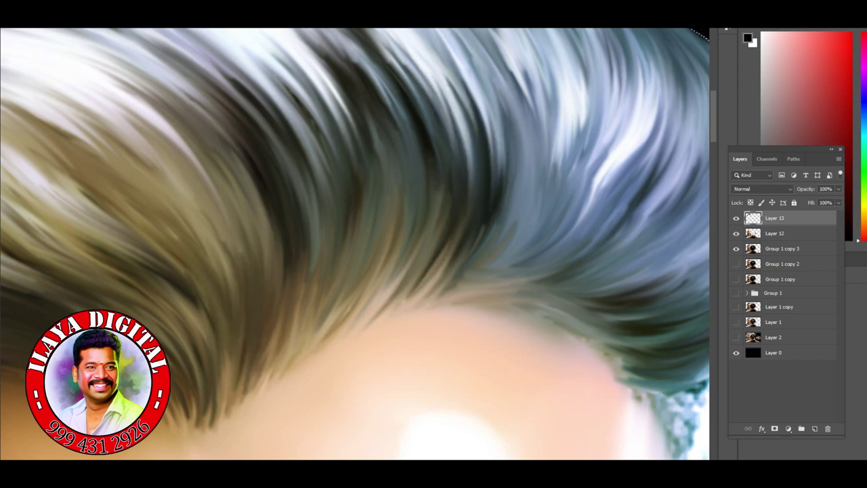
Extend and refine the blue-grey strands on the right side of the hair up to the second man's head.
{"action": "scroll", "coordinate": [353, 244], "scroll_direction": "up", "scroll_amount": 5}
{"action": "left_click_drag", "start_coordinate": [421, 156], "coordinate": [352, 298]}
{"action": "left_click_drag", "start_coordinate": [414, 197], "coordinate": [366, 346]}
{"action": "left_click_drag", "start_coordinate": [475, 318], "coordinate": [380, 406]}
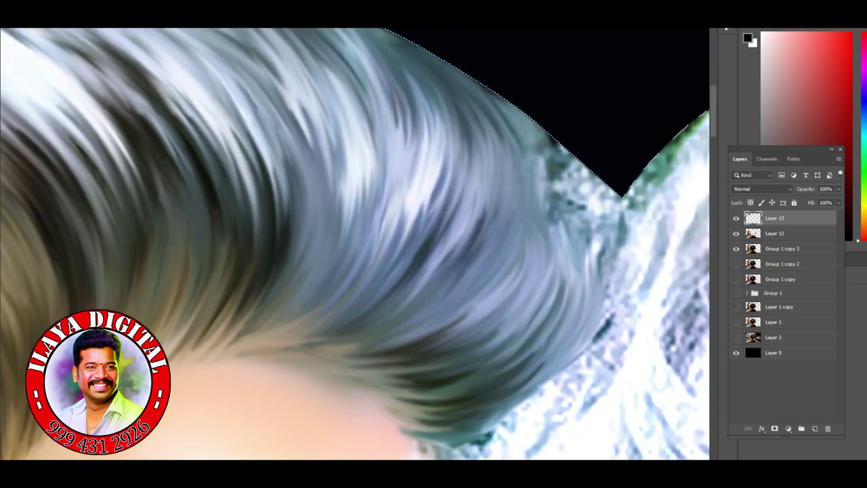
{"action": "scroll", "coordinate": [353, 244], "scroll_direction": "down", "scroll_amount": 5}
{"action": "scroll", "coordinate": [352, 244], "scroll_direction": "up", "scroll_amount": 5}
{"action": "left_click_drag", "start_coordinate": [501, 197], "coordinate": [420, 400]}
{"action": "left_click_drag", "start_coordinate": [407, 190], "coordinate": [366, 353]}
{"action": "left_click_drag", "start_coordinate": [413, 332], "coordinate": [359, 386]}
{"action": "scroll", "coordinate": [352, 244], "scroll_direction": "down", "scroll_amount": 5}
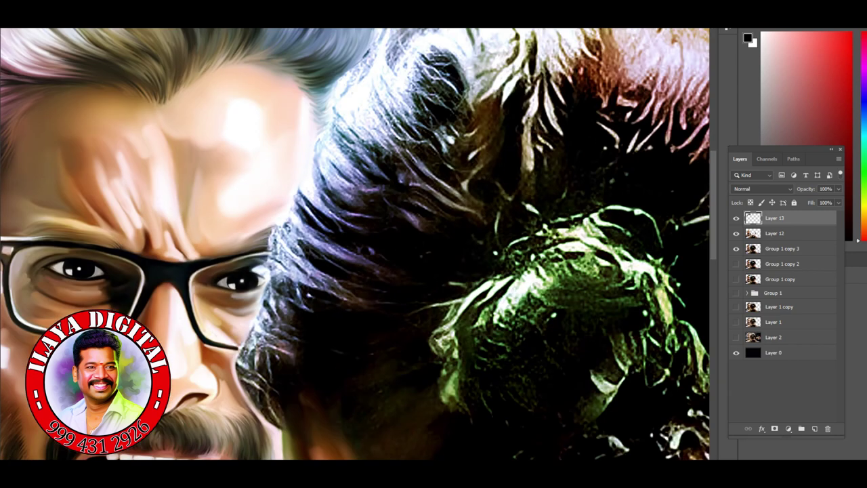
Smudge the second man's blue-violet hair beside the first man's forehead into smooth curved strands.
{"action": "scroll", "coordinate": [352, 244], "scroll_direction": "down", "scroll_amount": 3}
{"action": "mouse_move", "coordinate": [400, 251]}
{"action": "left_mouse_down"}
{"action": "mouse_move", "coordinate": [420, 197]}
{"action": "mouse_move", "coordinate": [455, 152]}
{"action": "left_mouse_up"}
{"action": "scroll", "coordinate": [458, 413], "scroll_direction": "up", "scroll_amount": 1}
{"action": "scroll", "coordinate": [459, 413], "scroll_direction": "up", "scroll_amount": 2}
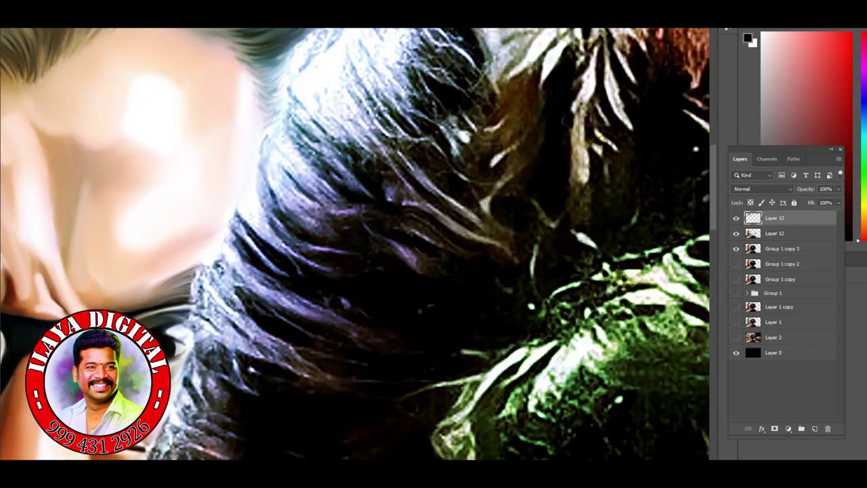
{"action": "scroll", "coordinate": [352, 244], "scroll_direction": "down", "scroll_amount": 2}
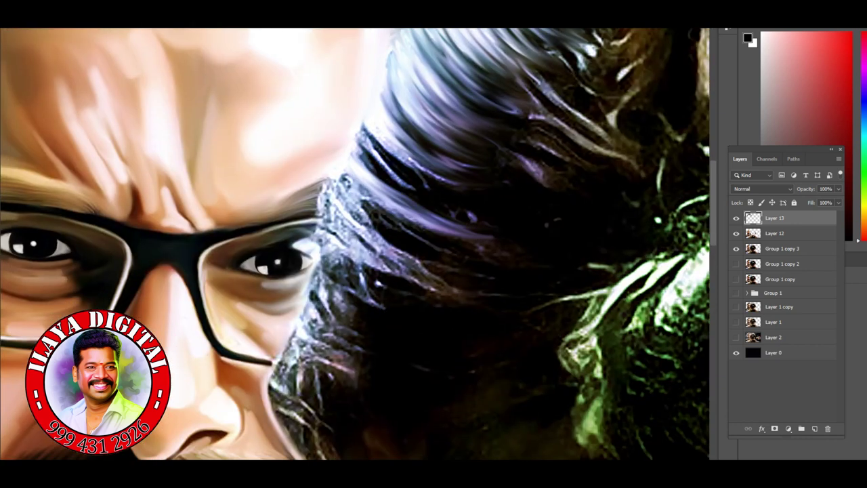
Add a new layer and smudge the second man's hair beside the glasses into silvery curved strands.
{"action": "key", "text": "ctrl+shift+alt+n"}
{"action": "mouse_move", "coordinate": [397, 210]}
{"action": "left_mouse_down"}
{"action": "mouse_move", "coordinate": [399, 230]}
{"action": "mouse_move", "coordinate": [407, 163]}
{"action": "mouse_move", "coordinate": [433, 129]}
{"action": "left_mouse_up"}
{"action": "scroll", "coordinate": [352, 244], "scroll_direction": "down", "scroll_amount": 2}
{"action": "scroll", "coordinate": [353, 244], "scroll_direction": "down", "scroll_amount": 2}
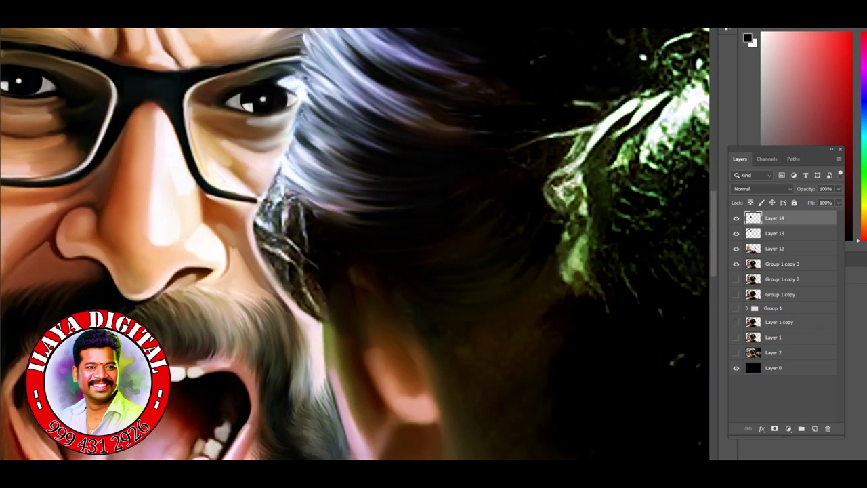
Smudge the second man's hair above and behind his left ear into dark strands sweeping towards the green-lit hair.
{"action": "scroll", "coordinate": [156, 271], "scroll_direction": "up", "scroll_amount": 2}
{"action": "mouse_move", "coordinate": [542, 68]}
{"action": "left_mouse_down"}
{"action": "mouse_move", "coordinate": [488, 159]}
{"action": "mouse_move", "coordinate": [434, 203]}
{"action": "mouse_move", "coordinate": [406, 264]}
{"action": "left_mouse_up"}
{"action": "scroll", "coordinate": [475, 305], "scroll_direction": "right", "scroll_amount": 5}
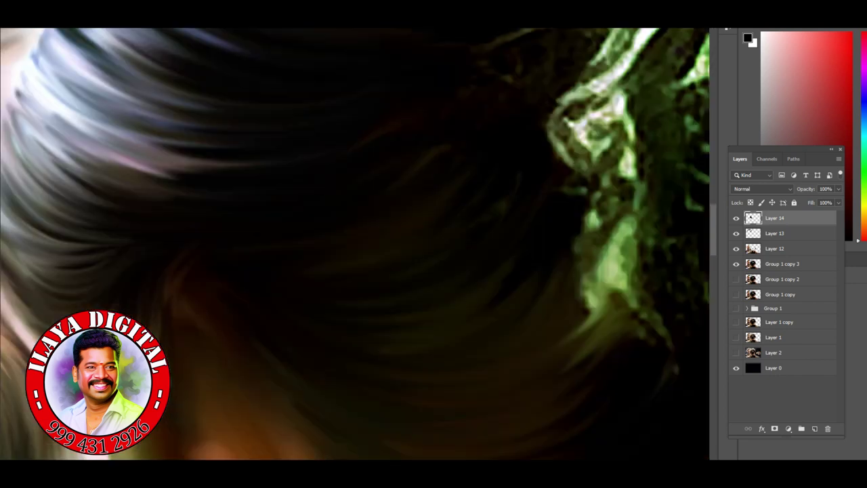
{"action": "scroll", "coordinate": [353, 244], "scroll_direction": "down", "scroll_amount": 3}
{"action": "scroll", "coordinate": [349, 136], "scroll_direction": "up", "scroll_amount": 4}
Smudge the second man's hair next to the red-lit right ear into dark and beige curved strands.
{"action": "left_click_drag", "start_coordinate": [474, 224], "coordinate": [596, 298]}
{"action": "left_click_drag", "start_coordinate": [522, 257], "coordinate": [610, 166]}
{"action": "left_click_drag", "start_coordinate": [582, 203], "coordinate": [488, 305]}
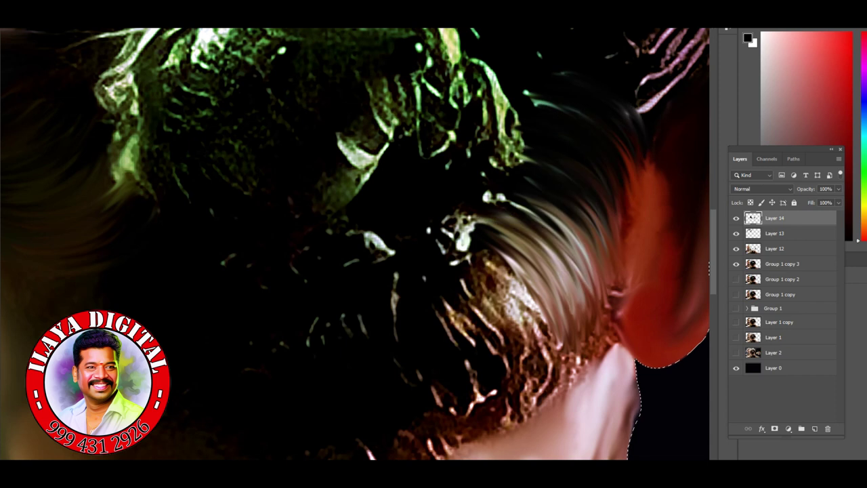
Smudge the second man's lower hair along the nape into dark, brown and reddish strands fading onto the neck.
{"action": "scroll", "coordinate": [352, 244], "scroll_direction": "down", "scroll_amount": 3}
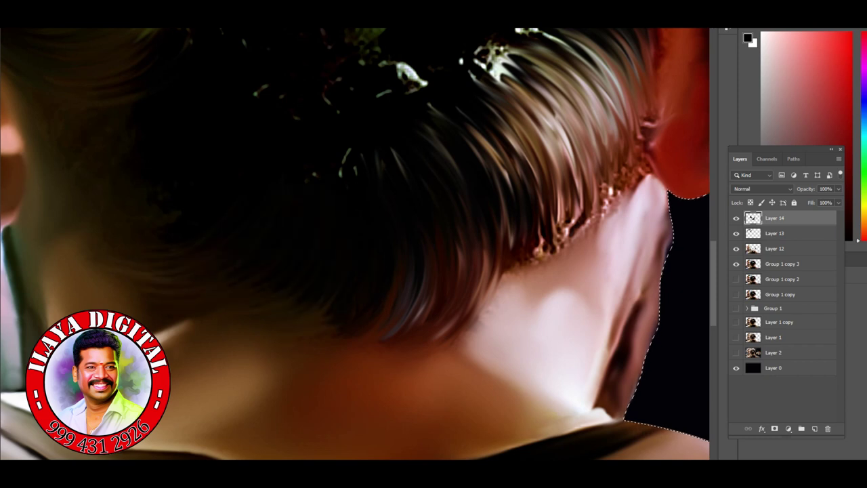
{"action": "mouse_move", "coordinate": [474, 163]}
{"action": "left_mouse_down"}
{"action": "mouse_move", "coordinate": [535, 217]}
{"action": "mouse_move", "coordinate": [631, 143]}
{"action": "mouse_move", "coordinate": [522, 257]}
{"action": "mouse_move", "coordinate": [597, 135]}
{"action": "left_mouse_up"}
{"action": "scroll", "coordinate": [353, 244], "scroll_direction": "up", "scroll_amount": 3}
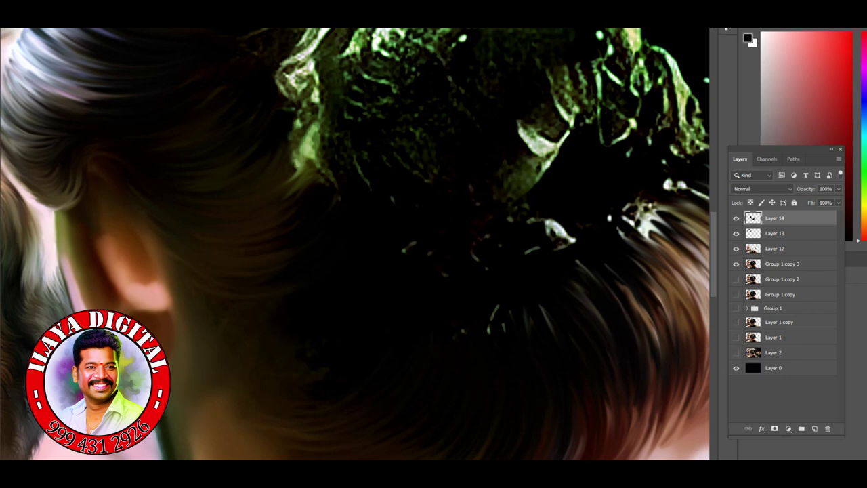
{"action": "scroll", "coordinate": [352, 244], "scroll_direction": "down", "scroll_amount": 3}
{"action": "scroll", "coordinate": [352, 244], "scroll_direction": "up", "scroll_amount": 3}
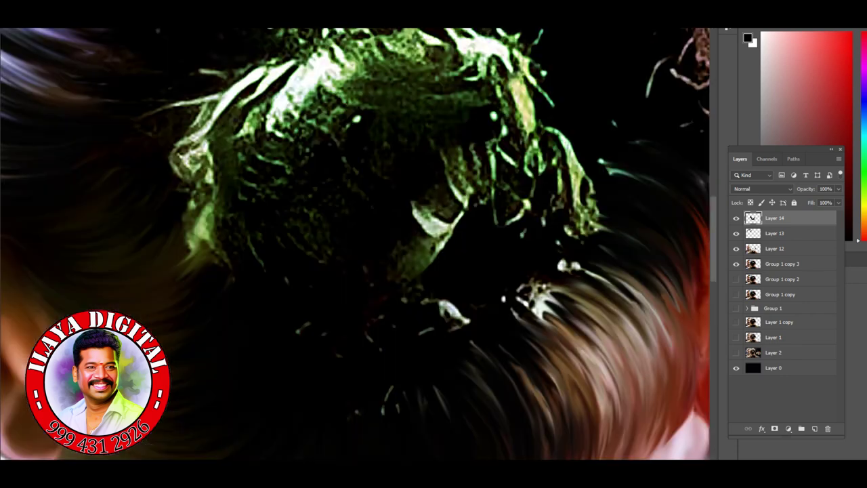
Smudge the pink-lit side of the second man's crown into curved pink and dark strands.
{"action": "scroll", "coordinate": [353, 244], "scroll_direction": "up", "scroll_amount": 5}
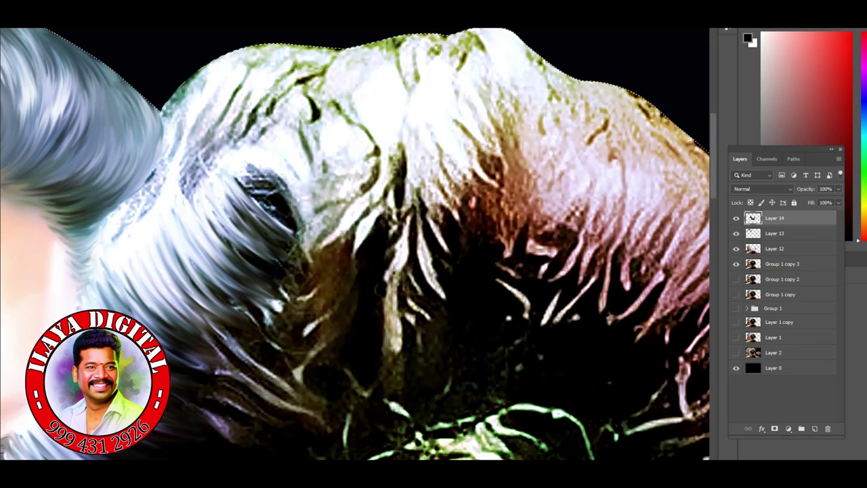
{"action": "scroll", "coordinate": [352, 244], "scroll_direction": "down", "scroll_amount": 2}
{"action": "scroll", "coordinate": [352, 244], "scroll_direction": "up", "scroll_amount": 3}
{"action": "mouse_move", "coordinate": [406, 156]}
{"action": "left_mouse_down"}
{"action": "mouse_move", "coordinate": [474, 311]}
{"action": "mouse_move", "coordinate": [488, 406]}
{"action": "left_mouse_up"}
{"action": "left_click_drag", "start_coordinate": [474, 292], "coordinate": [467, 440]}
{"action": "left_click_drag", "start_coordinate": [474, 156], "coordinate": [414, 366]}
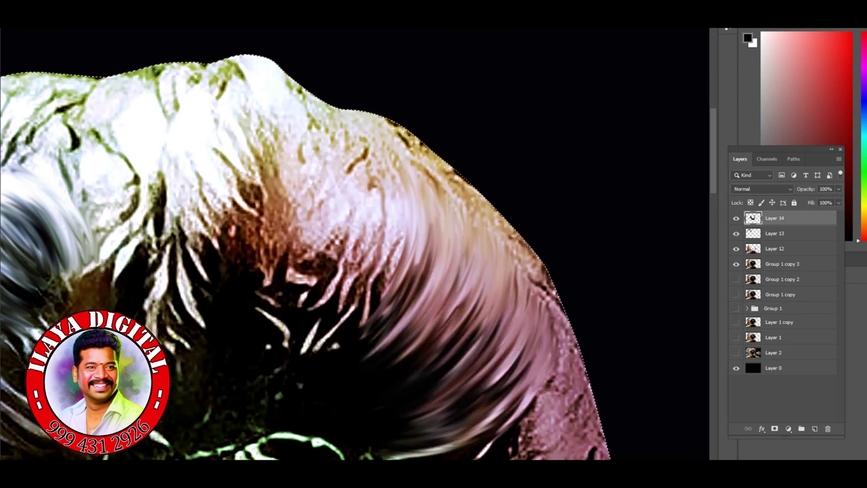
Smudge the white, brown and pink hair across the middle of the second man's crown into long downward strands.
{"action": "left_click_drag", "start_coordinate": [352, 142], "coordinate": [366, 346]}
{"action": "left_click_drag", "start_coordinate": [292, 129], "coordinate": [312, 332]}
{"action": "left_click_drag", "start_coordinate": [339, 136], "coordinate": [325, 352]}
{"action": "scroll", "coordinate": [353, 244], "scroll_direction": "left", "scroll_amount": 3}
{"action": "left_click_drag", "start_coordinate": [461, 135], "coordinate": [474, 373]}
{"action": "left_click_drag", "start_coordinate": [488, 135], "coordinate": [501, 379]}
{"action": "left_click_drag", "start_coordinate": [417, 122], "coordinate": [400, 332]}
{"action": "left_click_drag", "start_coordinate": [366, 115], "coordinate": [332, 312]}
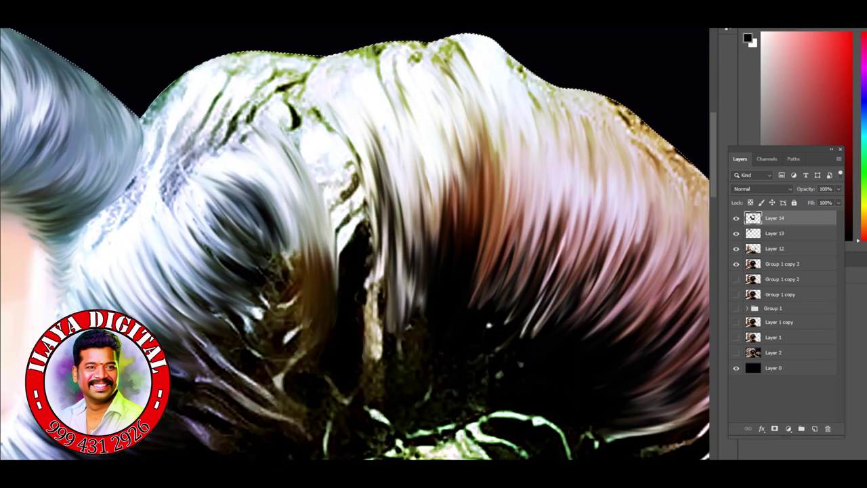
Smudge the silvery hair on the crown, near the first man's hair, into long curved strands running up to the hair outline.
{"action": "left_click_drag", "start_coordinate": [305, 95], "coordinate": [325, 292]}
{"action": "left_click_drag", "start_coordinate": [380, 115], "coordinate": [366, 352]}
{"action": "left_click_drag", "start_coordinate": [284, 102], "coordinate": [319, 305]}
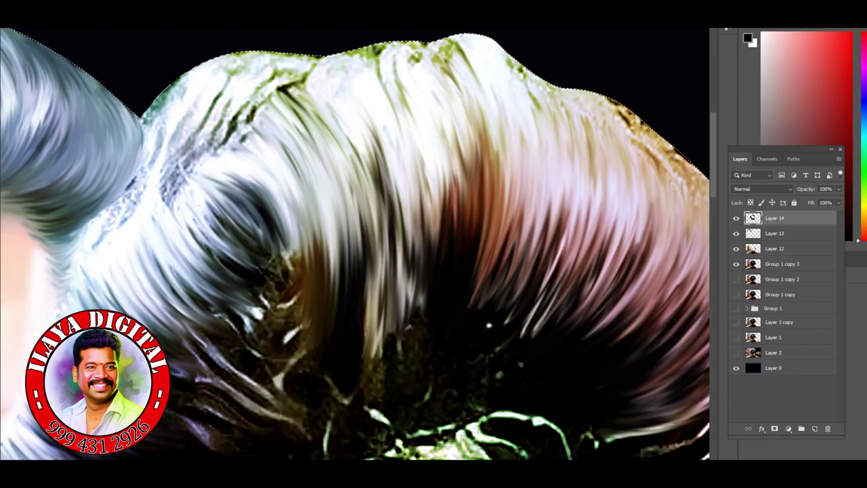
{"action": "left_click_drag", "start_coordinate": [278, 136], "coordinate": [271, 339]}
{"action": "left_click_drag", "start_coordinate": [203, 88], "coordinate": [231, 170]}
{"action": "left_click_drag", "start_coordinate": [183, 133], "coordinate": [247, 274]}
{"action": "left_click_drag", "start_coordinate": [138, 153], "coordinate": [132, 237]}
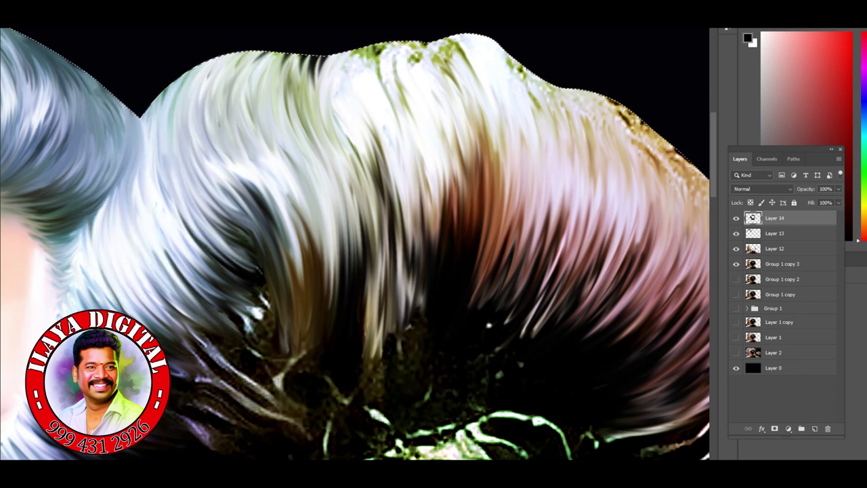
Undo the last smudge strokes over the dark patch in the silvery crown hair and smudge it again into long curved strands.
{"action": "key", "text": "ctrl+z"}
{"action": "key", "text": "ctrl+z"}
{"action": "key", "text": "ctrl+z"}
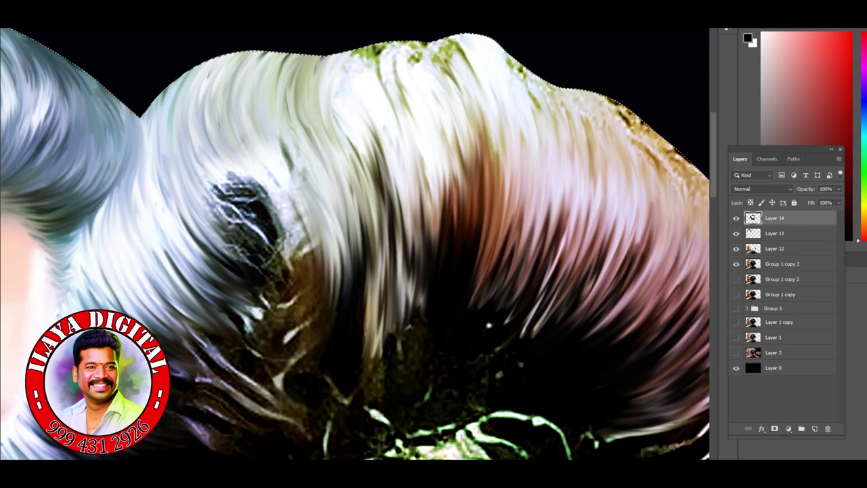
{"action": "left_click_drag", "start_coordinate": [217, 116], "coordinate": [284, 284]}
{"action": "left_click_drag", "start_coordinate": [299, 116], "coordinate": [342, 294]}
{"action": "left_click_drag", "start_coordinate": [278, 91], "coordinate": [251, 244]}
{"action": "left_click_drag", "start_coordinate": [313, 126], "coordinate": [291, 271]}
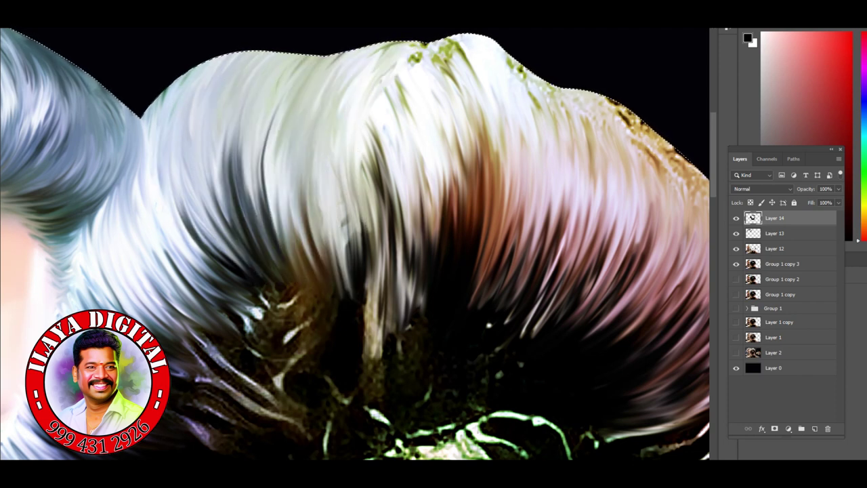
Smudge the remaining rough white and green hair at the top centre of the crown into soft, long strands.
{"action": "left_click_drag", "start_coordinate": [380, 91], "coordinate": [370, 234]}
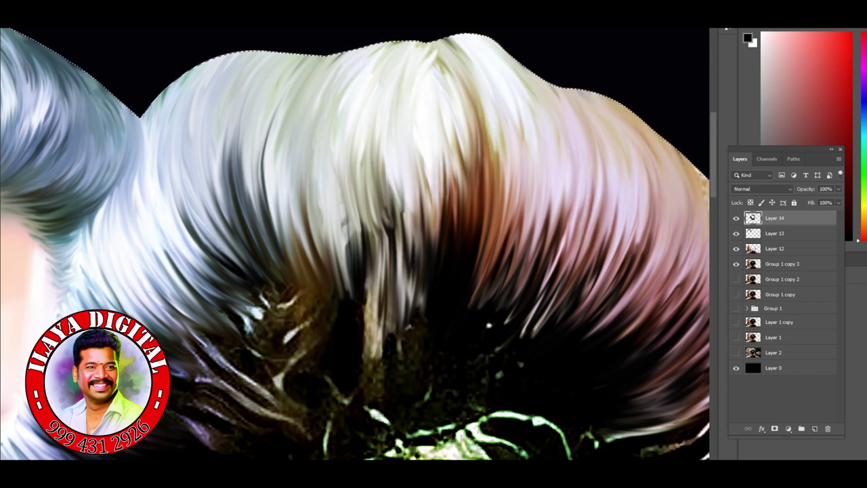
{"action": "left_click_drag", "start_coordinate": [447, 68], "coordinate": [437, 207]}
{"action": "left_click_drag", "start_coordinate": [349, 132], "coordinate": [369, 284]}
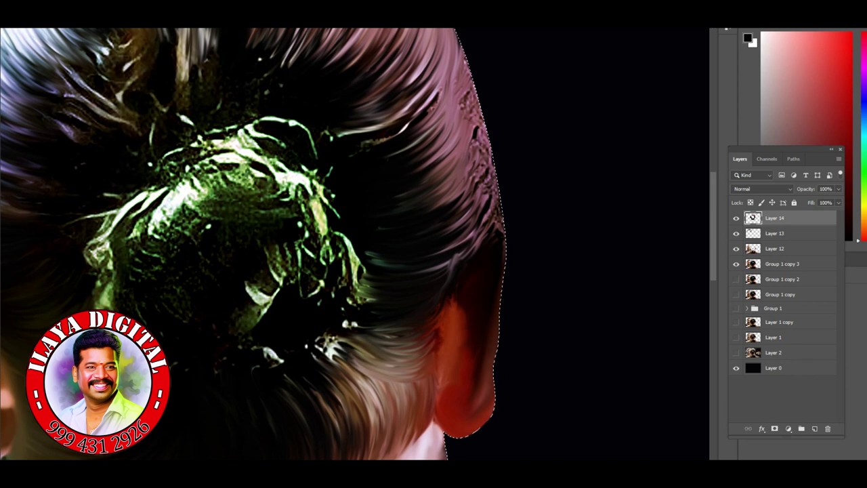
Smudge the pink hair edge above the red ear and the green-lit bun into curved, flowing strands.
{"action": "scroll", "coordinate": [434, 244], "scroll_direction": "up", "scroll_amount": 5}
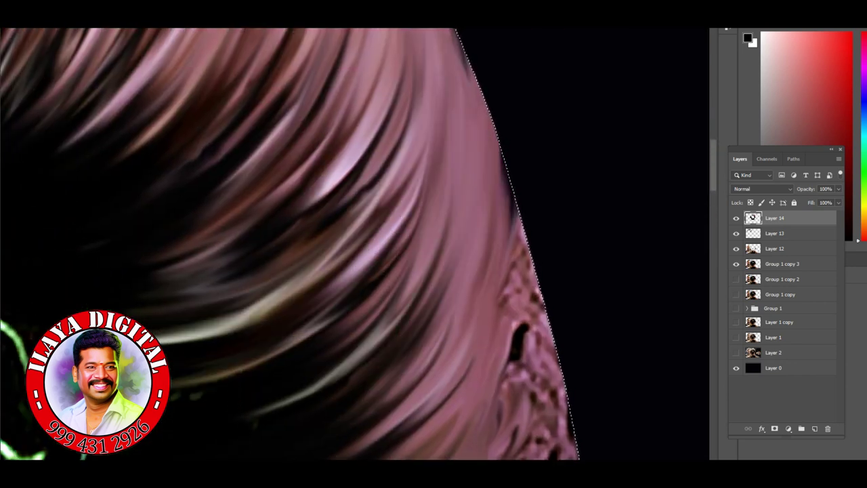
{"action": "scroll", "coordinate": [285, 244], "scroll_direction": "up", "scroll_amount": 3}
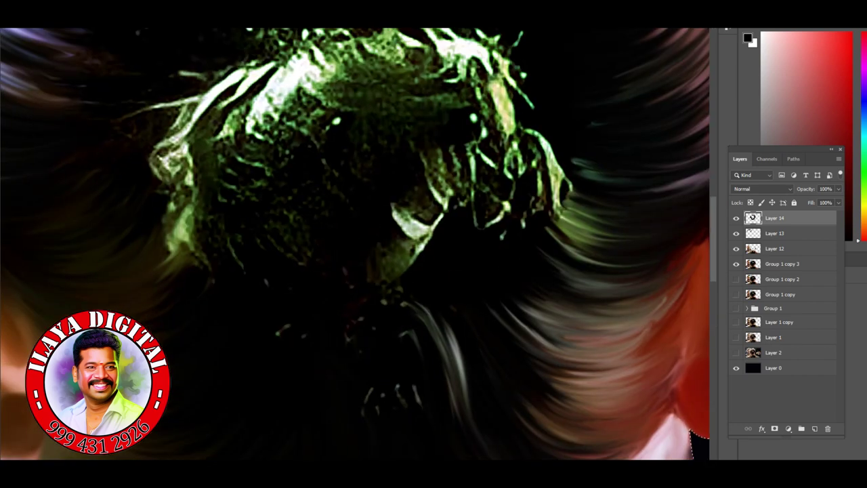
{"action": "scroll", "coordinate": [358, 244], "scroll_direction": "down", "scroll_amount": 4}
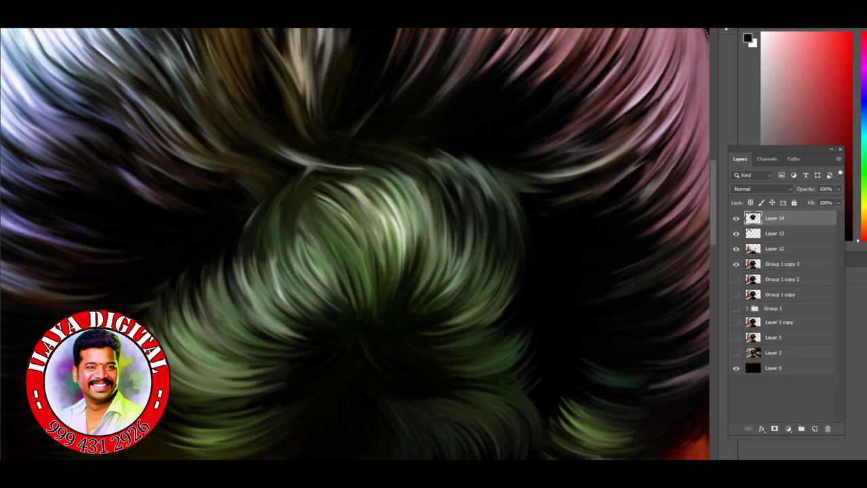
Smudge the first man's pink sideburn beside the earlobe into softer downward strands blending into the cheek.
{"action": "key", "text": "ctrl+0"}
{"action": "scroll", "coordinate": [237, 224], "scroll_direction": "up", "scroll_amount": 8}
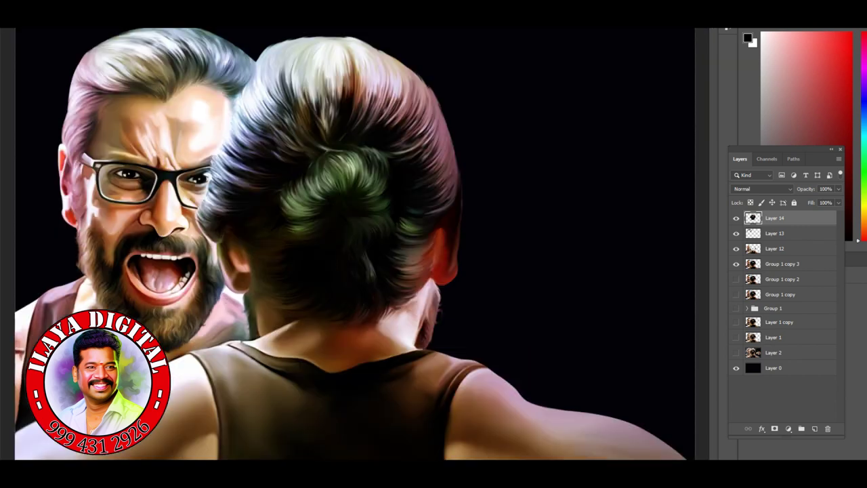
{"action": "scroll", "coordinate": [237, 220], "scroll_direction": "up", "scroll_amount": 10}
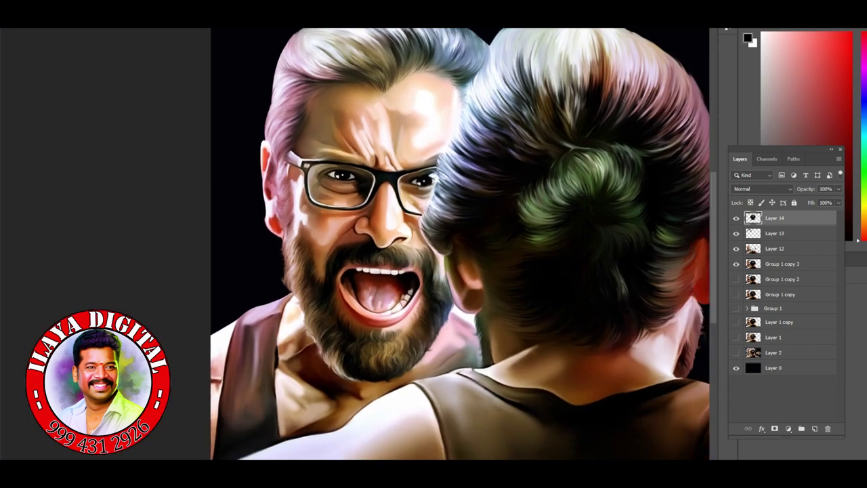
{"action": "scroll", "coordinate": [352, 244], "scroll_direction": "down", "scroll_amount": 3}
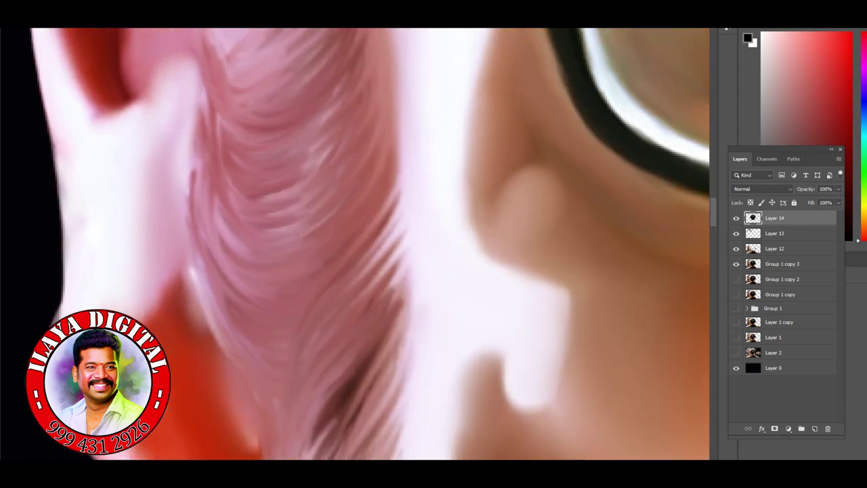
{"action": "scroll", "coordinate": [406, 244], "scroll_direction": "down", "scroll_amount": 2}
{"action": "scroll", "coordinate": [373, 244], "scroll_direction": "down", "scroll_amount": 3}
{"action": "scroll", "coordinate": [372, 244], "scroll_direction": "right", "scroll_amount": 3}
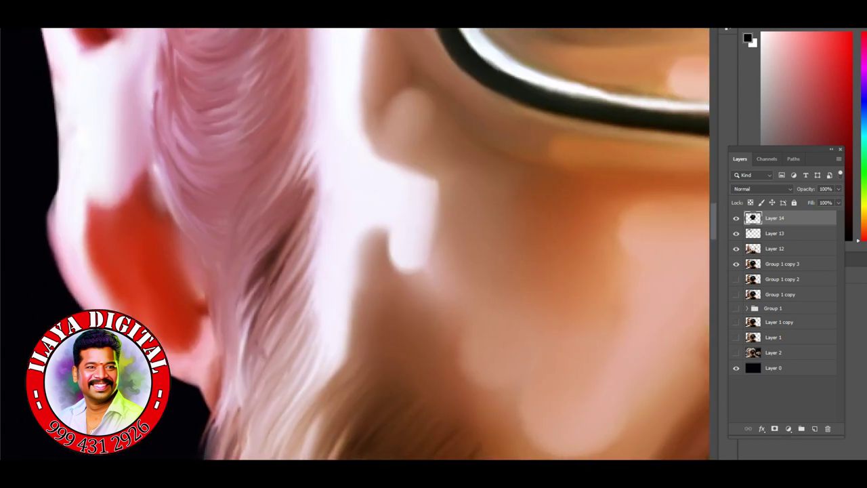
{"action": "left_click_drag", "start_coordinate": [293, 150], "coordinate": [251, 318]}
{"action": "left_click_drag", "start_coordinate": [284, 223], "coordinate": [246, 393]}
{"action": "left_click_drag", "start_coordinate": [311, 176], "coordinate": [307, 292]}
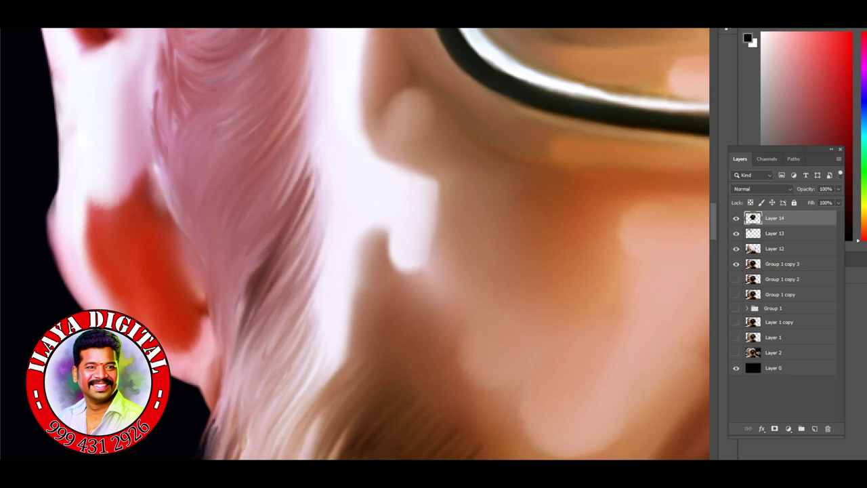
{"action": "mouse_move", "coordinate": [291, 156]}
{"action": "left_mouse_down"}
{"action": "mouse_move", "coordinate": [244, 305]}
{"action": "mouse_move", "coordinate": [257, 339]}
{"action": "left_mouse_up"}
{"action": "left_click_drag", "start_coordinate": [311, 176], "coordinate": [248, 373]}
Smudge the hair where the first man's sideburn meets the upper beard below the earlobe into finer strands.
{"action": "scroll", "coordinate": [373, 244], "scroll_direction": "down", "scroll_amount": 3}
{"action": "scroll", "coordinate": [373, 244], "scroll_direction": "left", "scroll_amount": 1}
{"action": "left_click_drag", "start_coordinate": [303, 80], "coordinate": [259, 252]}
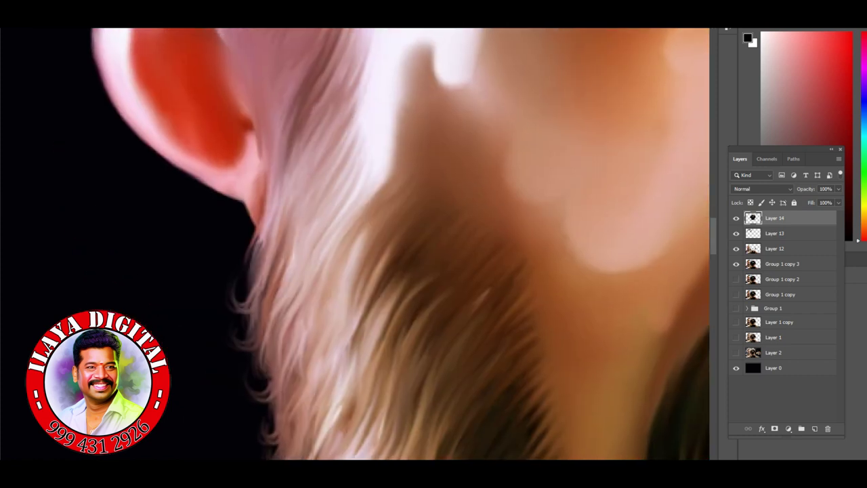
{"action": "left_click_drag", "start_coordinate": [379, 153], "coordinate": [363, 199]}
Smudge the first man's sideburn beneath the glasses' temple arm into smooth pink and white strands.
{"action": "scroll", "coordinate": [372, 243], "scroll_direction": "up", "scroll_amount": 5}
{"action": "scroll", "coordinate": [373, 244], "scroll_direction": "left", "scroll_amount": 1}
{"action": "left_click_drag", "start_coordinate": [336, 82], "coordinate": [298, 217]}
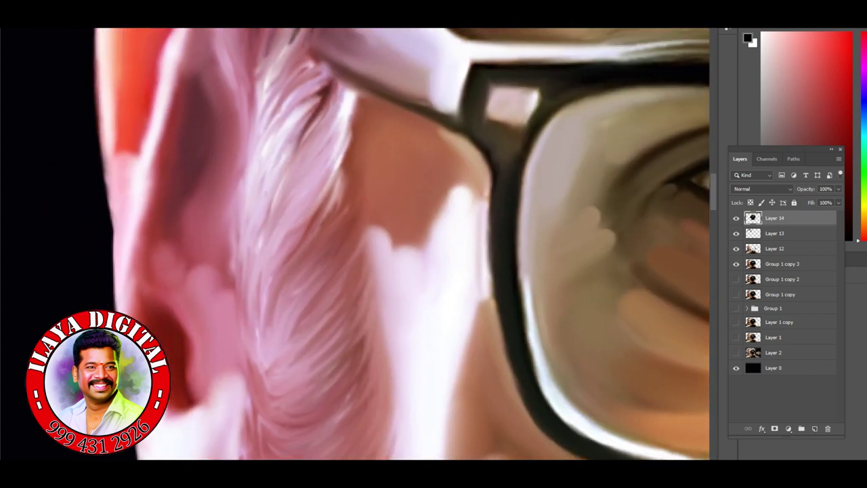
{"action": "left_click_drag", "start_coordinate": [342, 145], "coordinate": [315, 241]}
{"action": "left_click_drag", "start_coordinate": [342, 118], "coordinate": [319, 213]}
{"action": "left_click_drag", "start_coordinate": [318, 92], "coordinate": [278, 190]}
{"action": "left_click_drag", "start_coordinate": [318, 234], "coordinate": [257, 373]}
Group Layer 14, Layer 13, Layer 12 and Group 1 copy 3, and make a merged copy of the group.
{"action": "scroll", "coordinate": [373, 244], "scroll_direction": "up", "scroll_amount": 5}
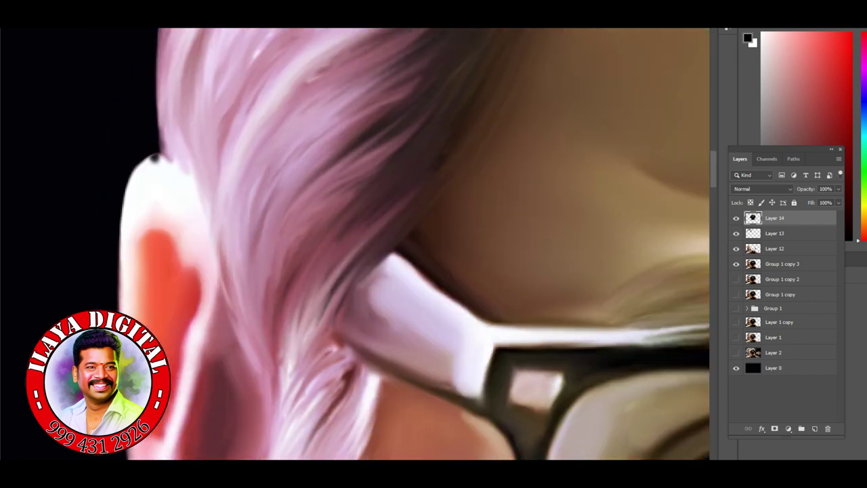
{"action": "scroll", "coordinate": [372, 244], "scroll_direction": "up", "scroll_amount": 3}
{"action": "scroll", "coordinate": [372, 244], "scroll_direction": "right", "scroll_amount": 2}
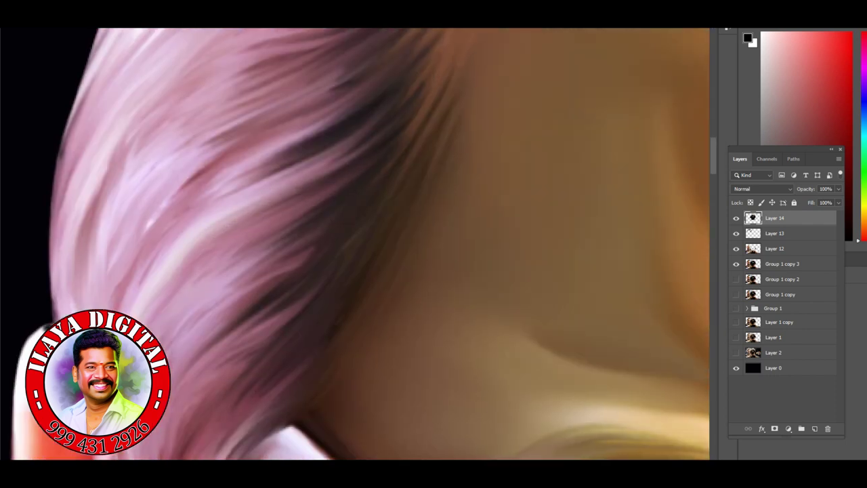
{"action": "scroll", "coordinate": [373, 244], "scroll_direction": "down", "scroll_amount": 8}
{"action": "scroll", "coordinate": [414, 244], "scroll_direction": "up", "scroll_amount": 2}
{"action": "scroll", "coordinate": [285, 102], "scroll_direction": "up", "scroll_amount": 3}
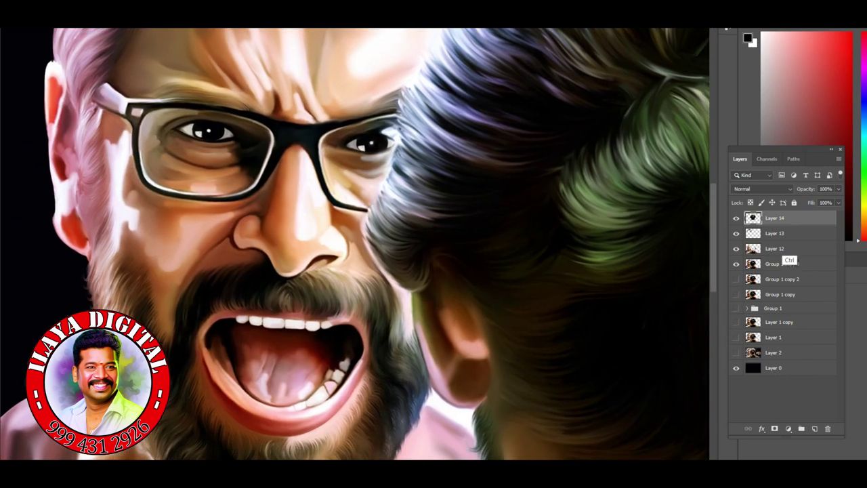
{"action": "left_click", "coordinate": [775, 233], "text": "ctrl"}
{"action": "left_click", "coordinate": [775, 248], "text": "ctrl"}
{"action": "left_click", "coordinate": [783, 264], "text": "ctrl"}
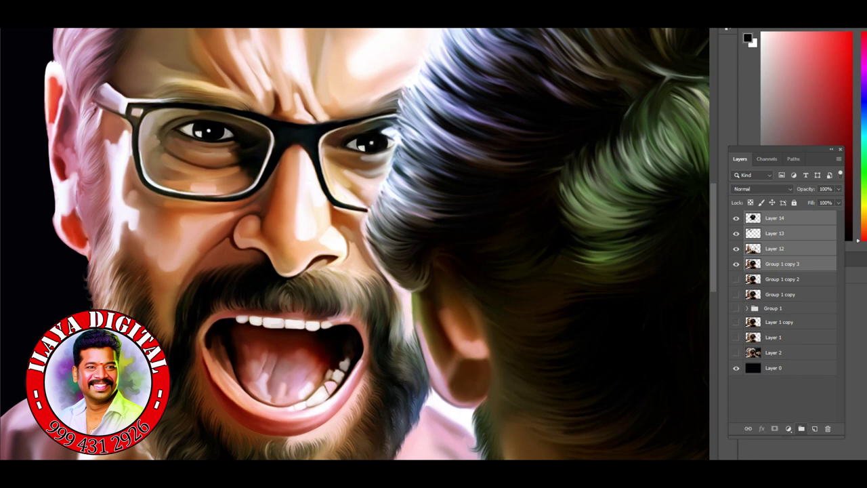
{"action": "key", "text": "ctrl+g"}
{"action": "key", "text": "ctrl+j"}
Hide the original Group 2 and show Layer 2 as the background behind the merged painting.
{"action": "left_click", "coordinate": [737, 232]}
{"action": "left_click", "coordinate": [737, 319]}
{"action": "key", "text": "ctrl+0"}
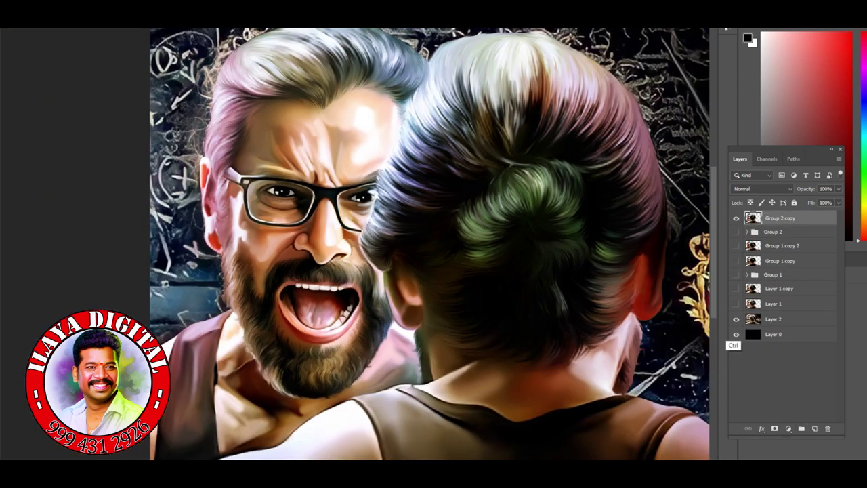
{"action": "left_click", "coordinate": [736, 334]}
{"action": "scroll", "coordinate": [366, 244], "scroll_direction": "right", "scroll_amount": 3}
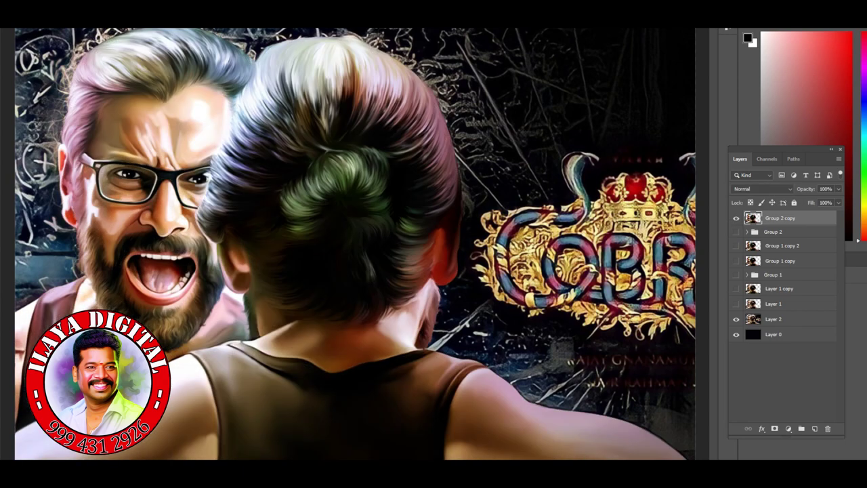
Paint fine coloured and grey hair strands on Layer 21 along the edges of the first man's beard.
{"action": "key", "text": "ctrl+minus"}
{"action": "key", "text": "ctrl+plus"}
{"action": "key", "text": "ctrl+plus"}
{"action": "key", "text": "ctrl+plus"}
{"action": "key", "text": "ctrl+plus"}
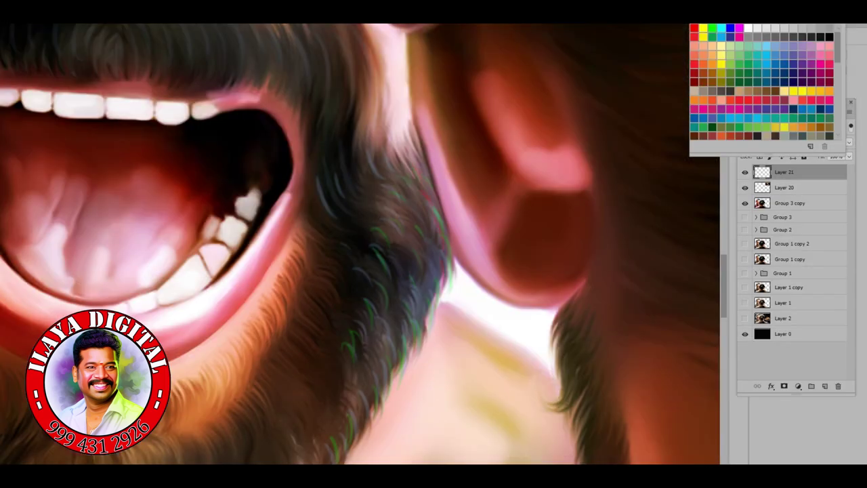
{"action": "key", "text": "F5"}
{"action": "key", "text": "F5"}
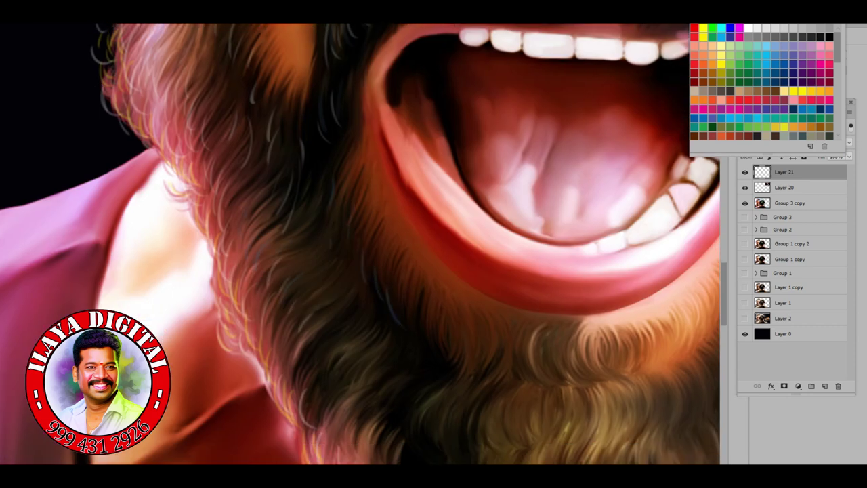
Resample the image to 300 pixels/inch at 24 × 15.96 inches, using automatic resampling.
{"action": "key", "text": "ctrl+plus"}
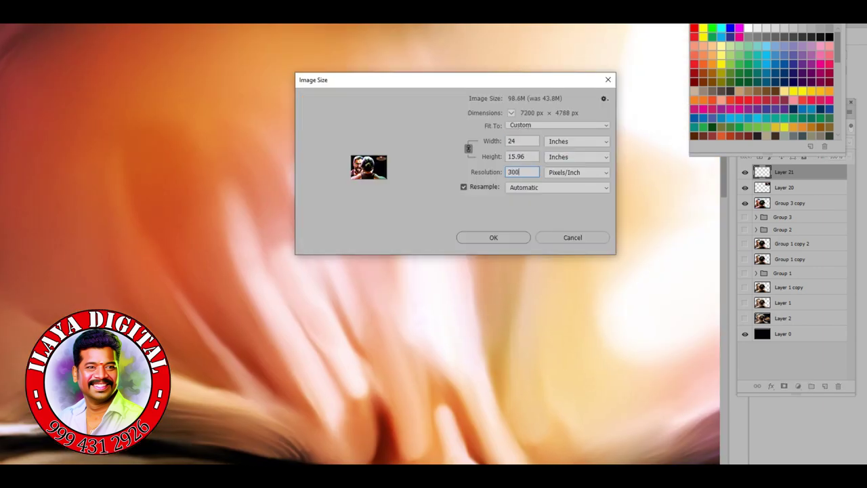
{"action": "key", "text": "Return"}
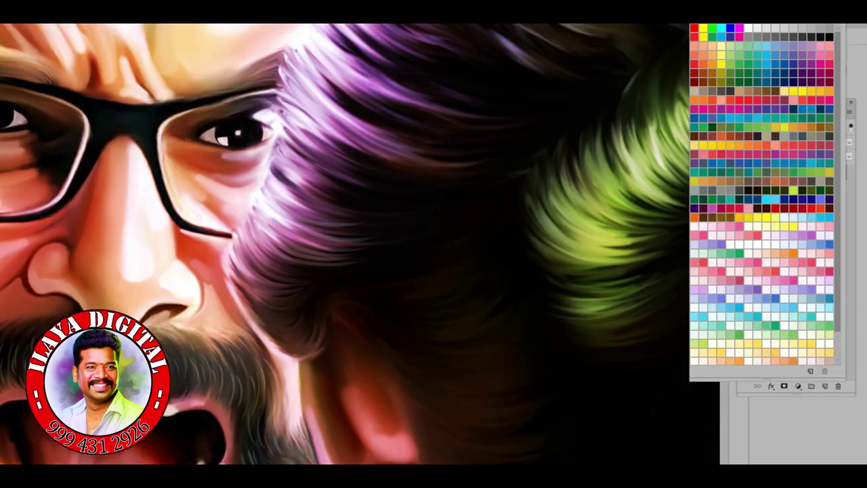